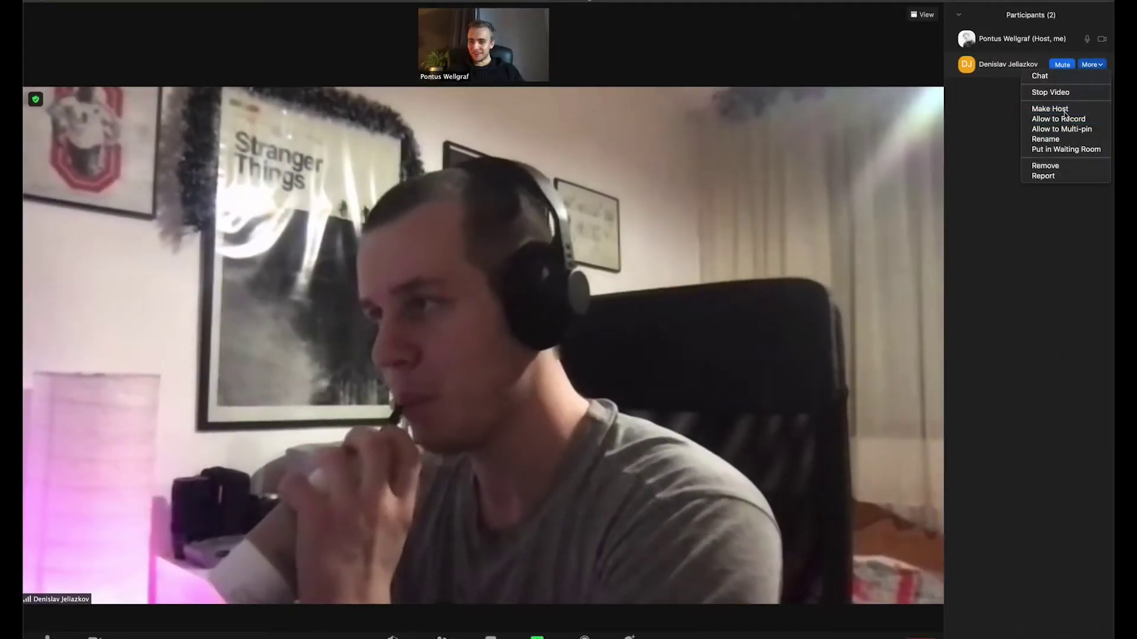
# Hand over the meeting host role to the other participant
pyautogui.click(1063, 111)
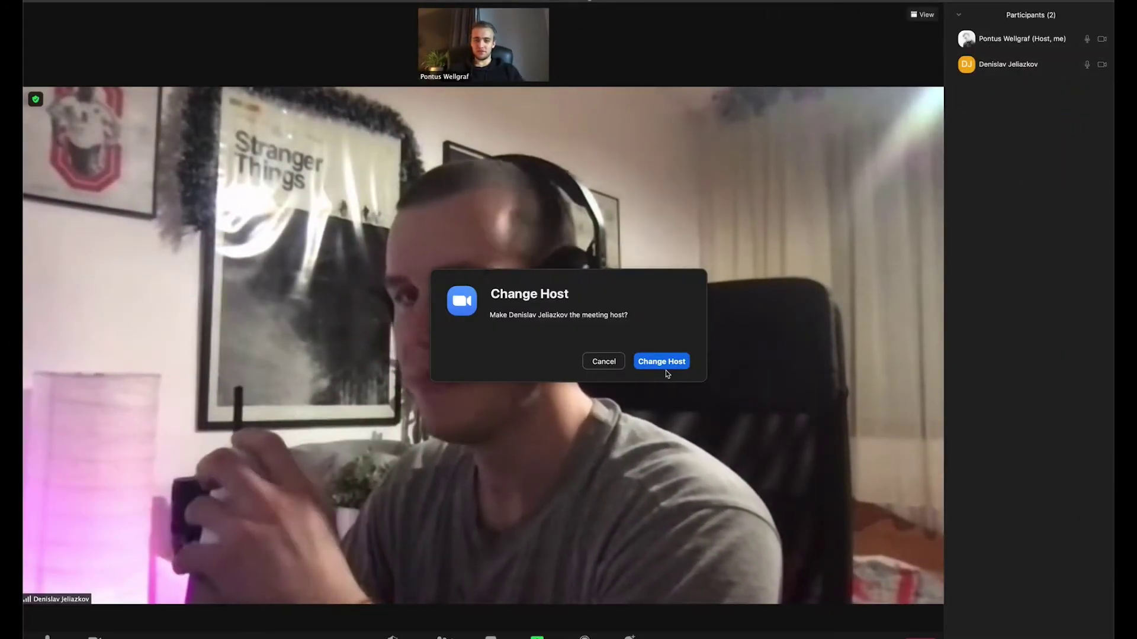
pyautogui.click(681, 360)
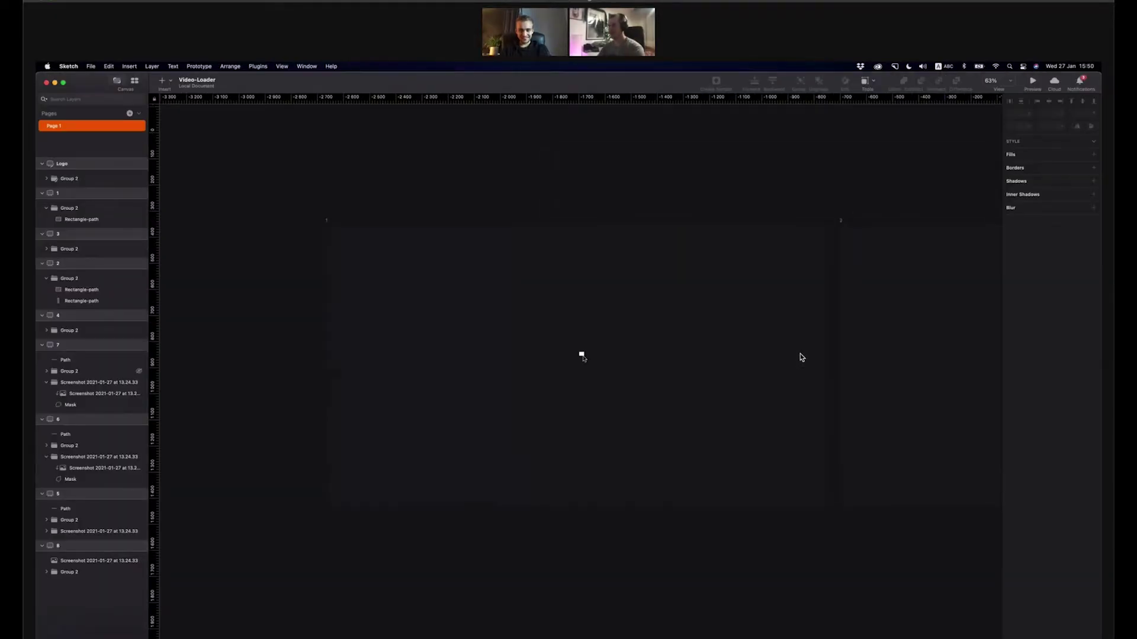
# Examine the Logo artboard and storyboard artboards 1 to 8, following the logo's growth into the full video frame
pyautogui.click(582, 355)
pyautogui.click(581, 562)
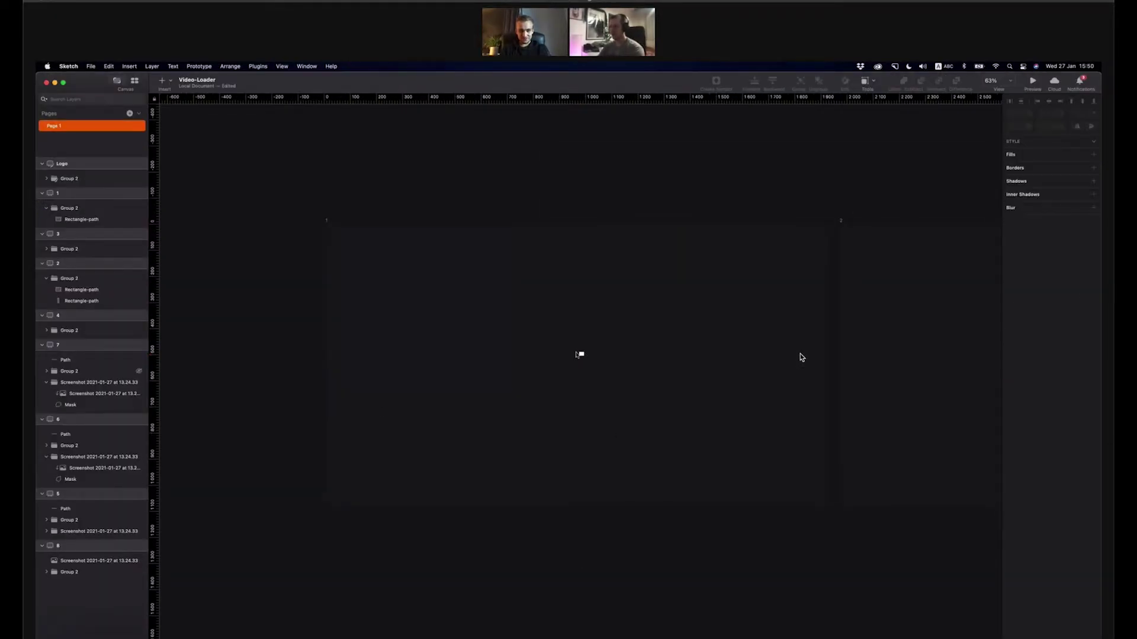
pyautogui.moveTo(652, 331); pyautogui.dragTo(249, 311)
pyautogui.moveTo(766, 396); pyautogui.dragTo(290, 363)
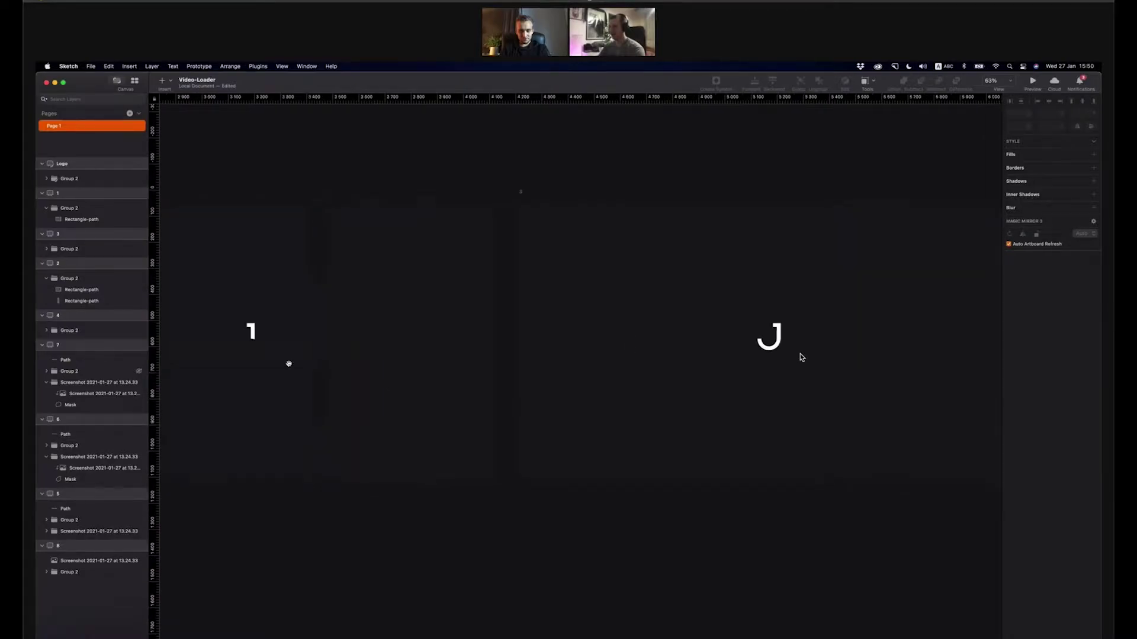
pyautogui.moveTo(761, 343); pyautogui.dragTo(294, 342)
pyautogui.moveTo(875, 338); pyautogui.dragTo(234, 330)
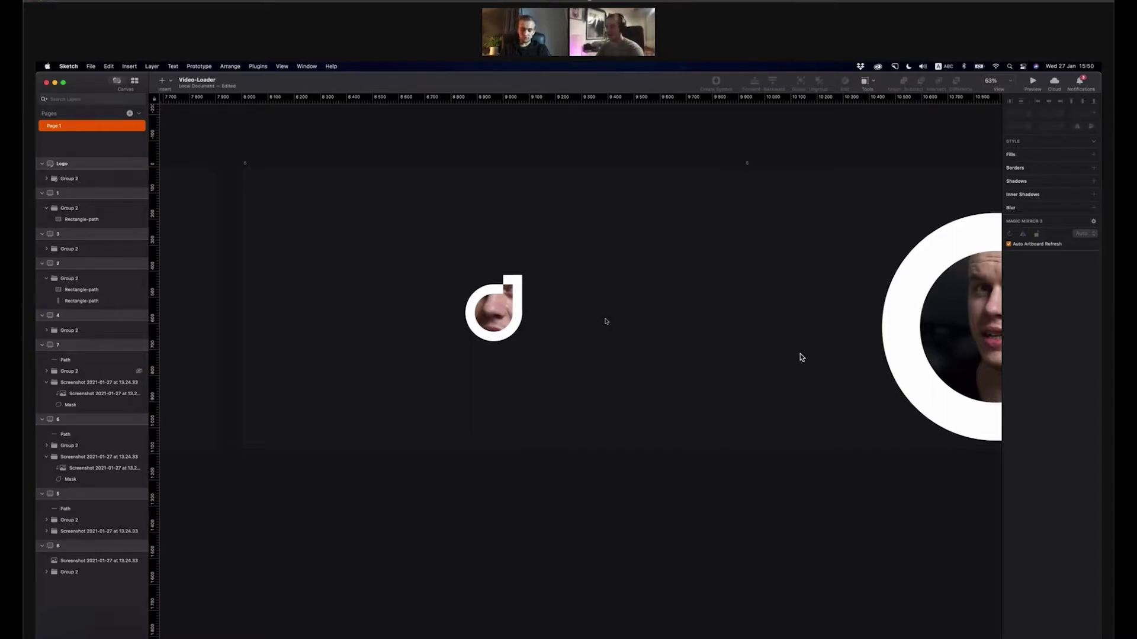
pyautogui.hscroll(15, 800, 357)
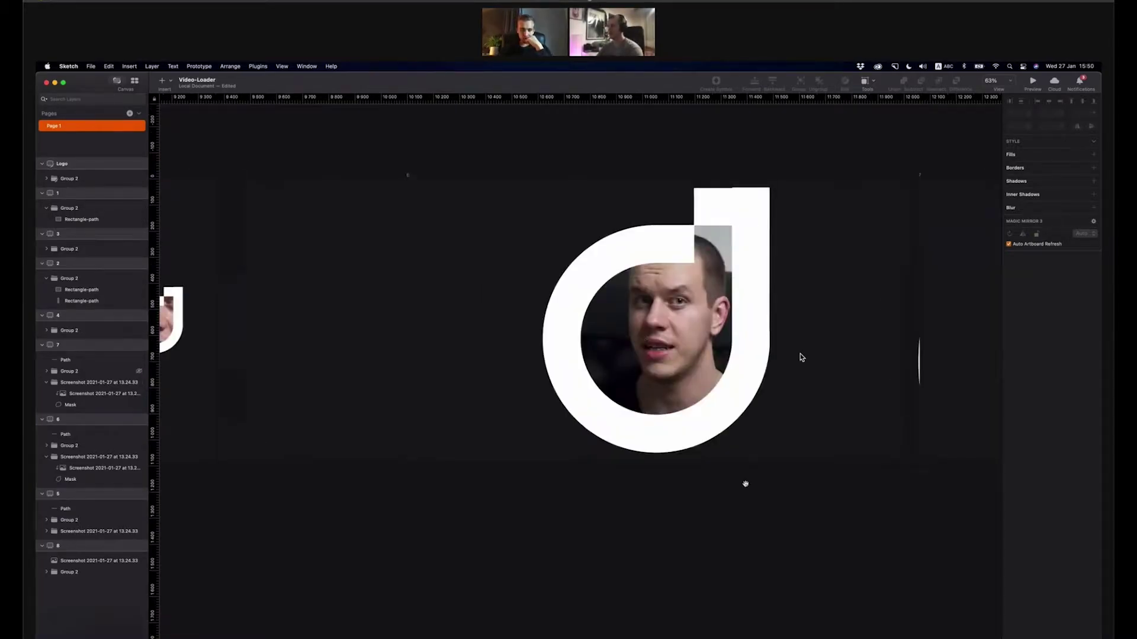
pyautogui.hscroll(6, 800, 357)
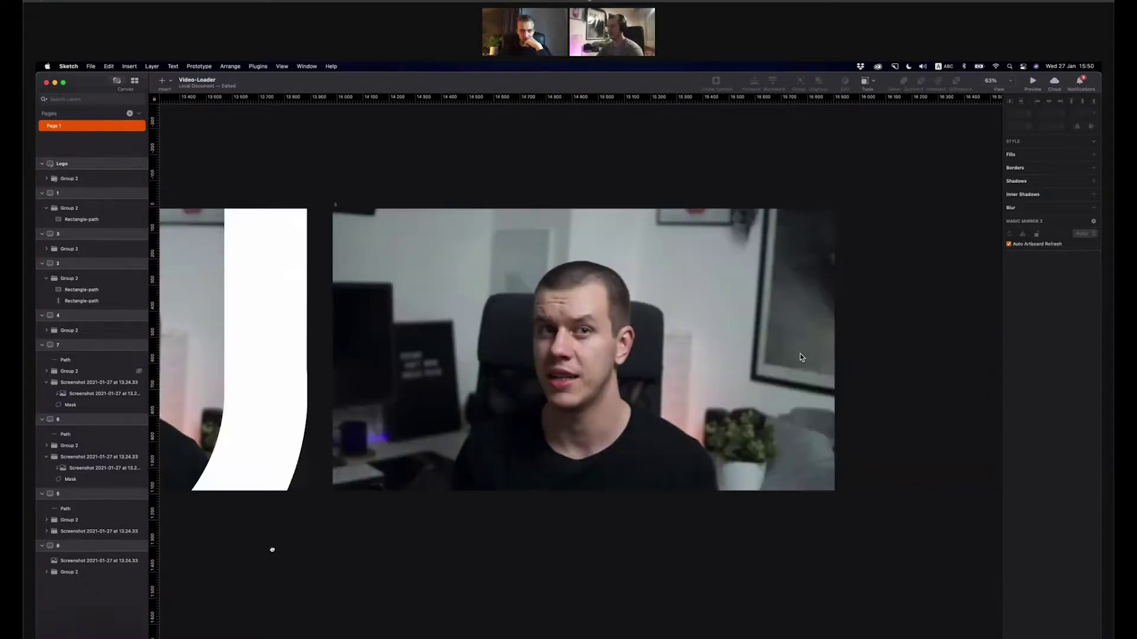
pyautogui.hscroll(-11, 801, 357)
pyautogui.hscroll(-15, 801, 358)
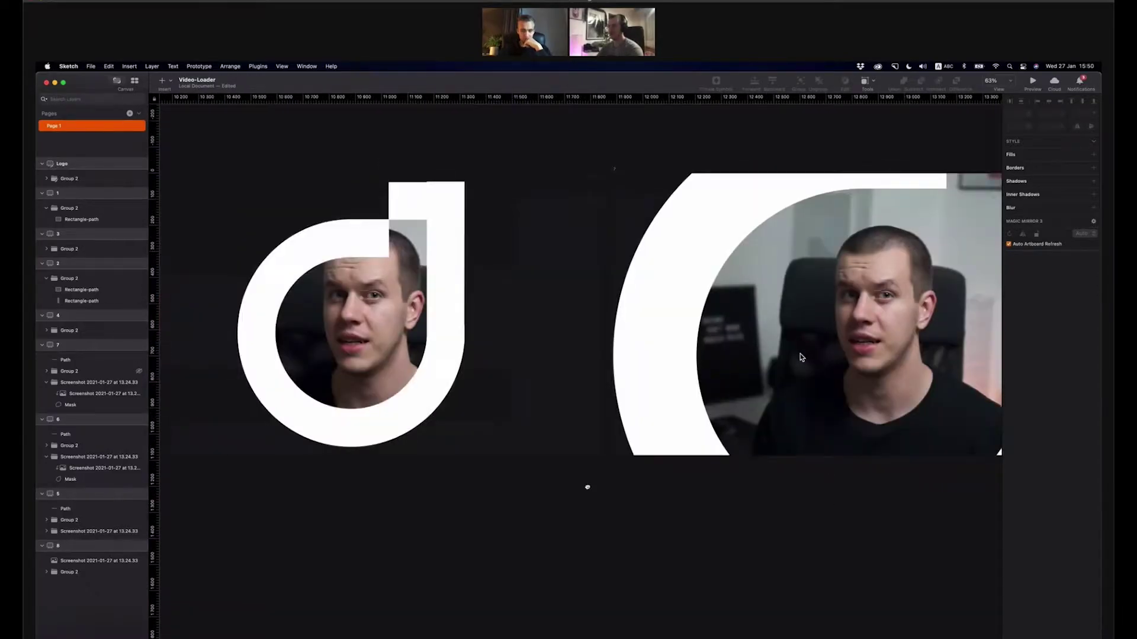
pyautogui.scroll(-3, 801, 357)
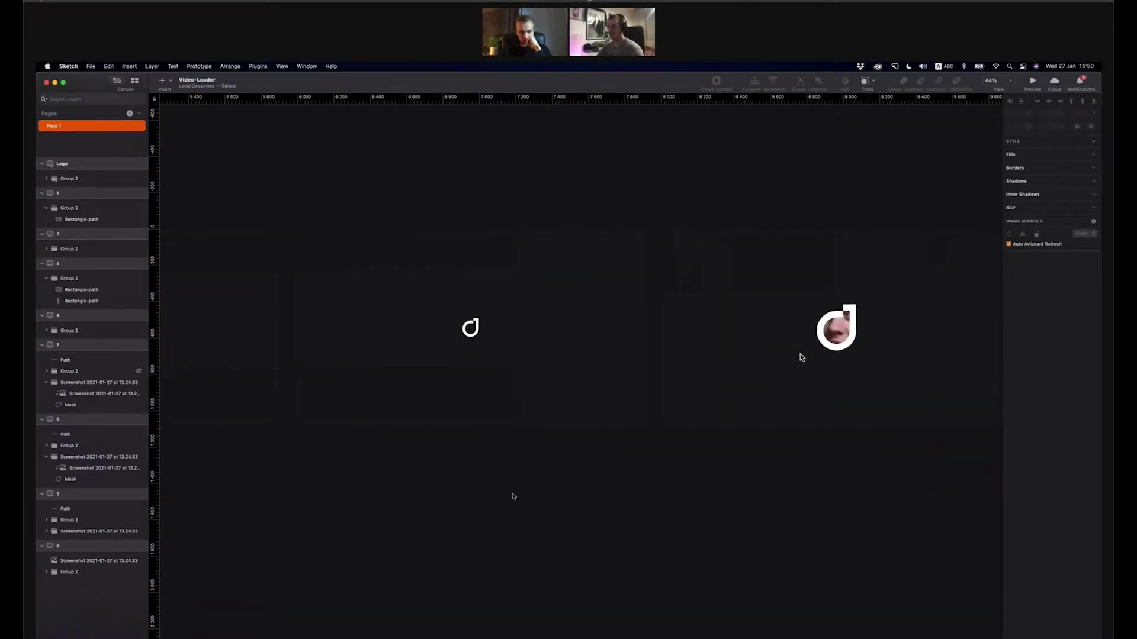
pyautogui.scroll(-5, 800, 357)
pyautogui.press('XF86AudioRaiseVolume')
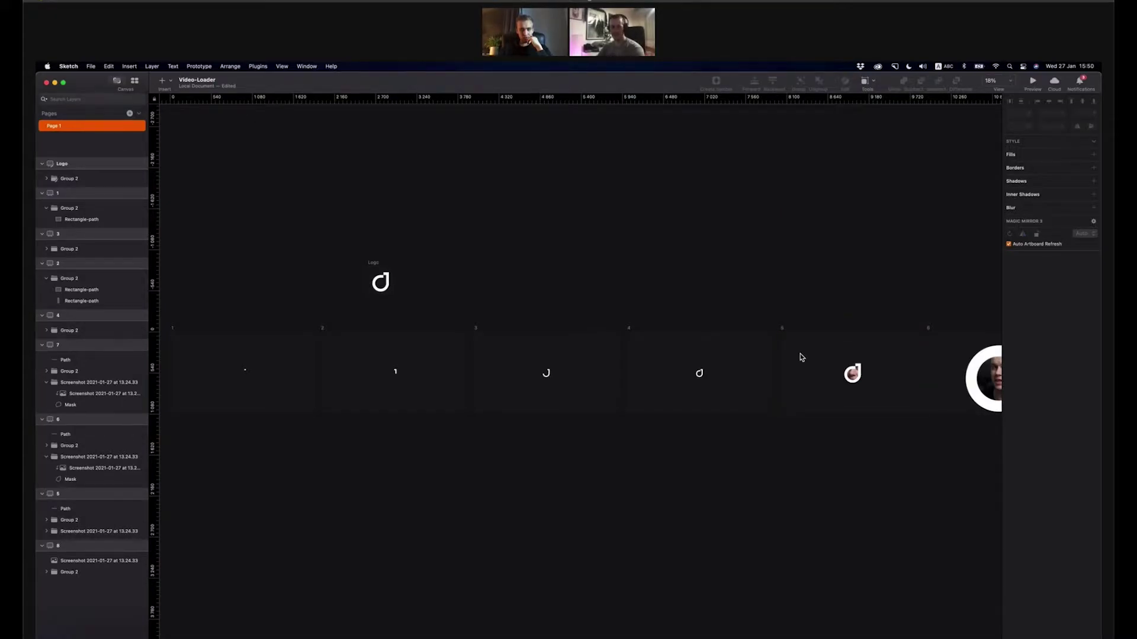
pyautogui.hscroll(10, 801, 357)
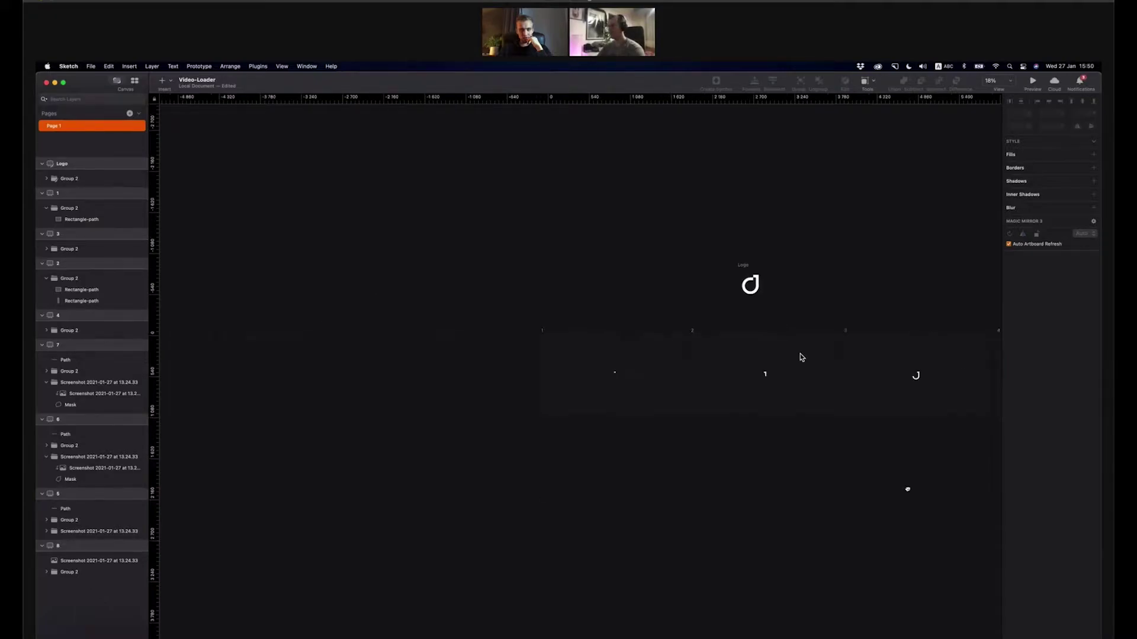
pyautogui.hscroll(5, 800, 357)
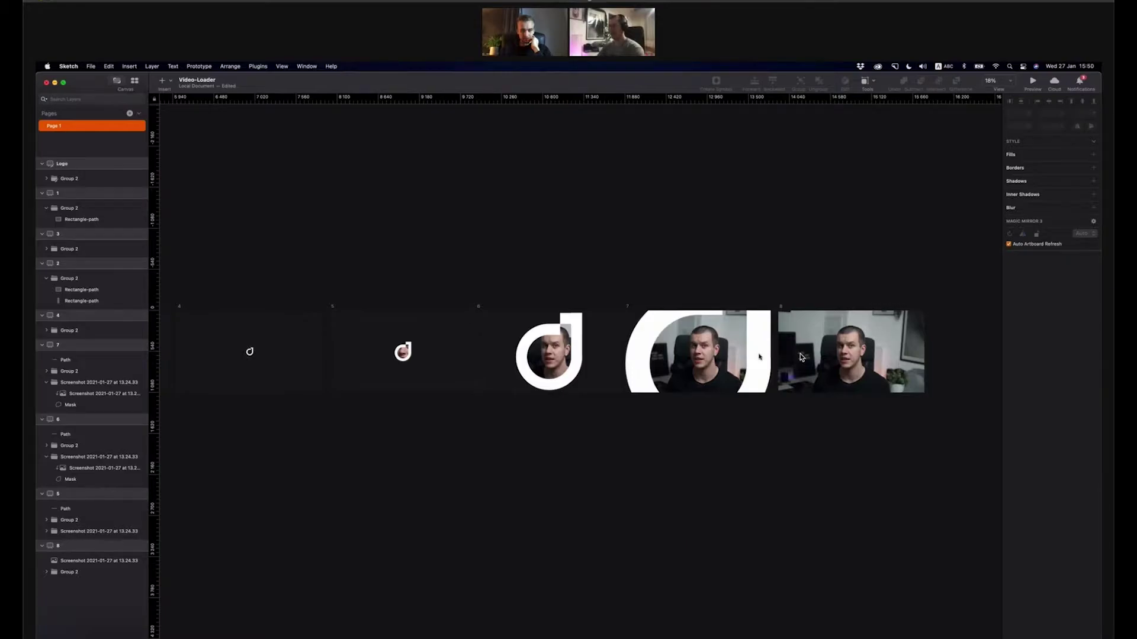
# Switch to After Effects and close its welcome window
pyautogui.press('super+Tab')
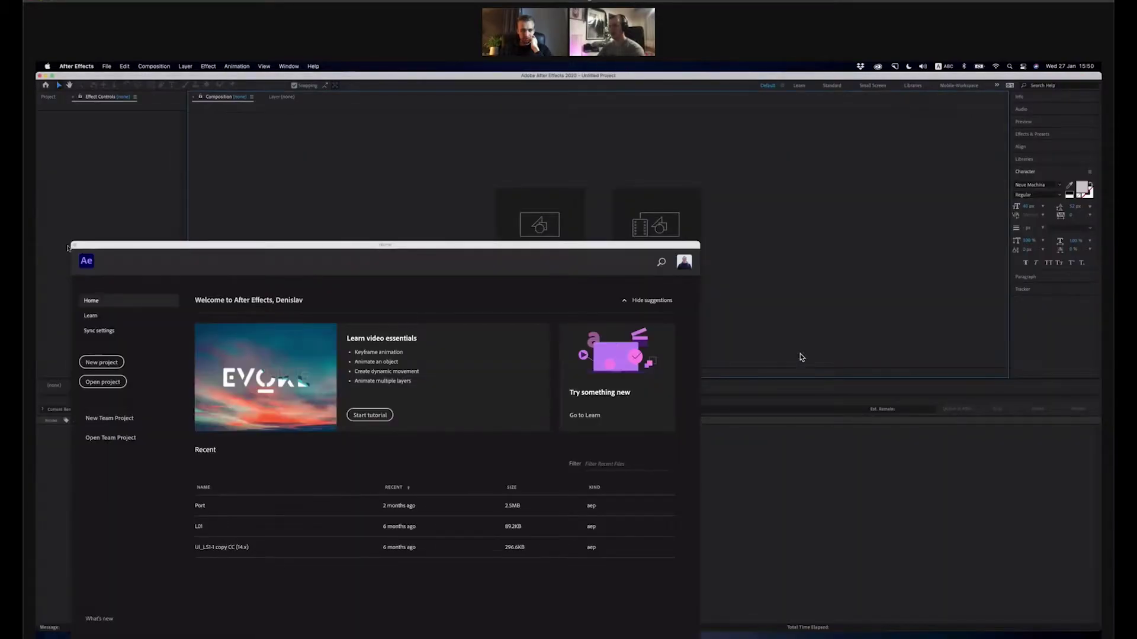
pyautogui.press('Escape')
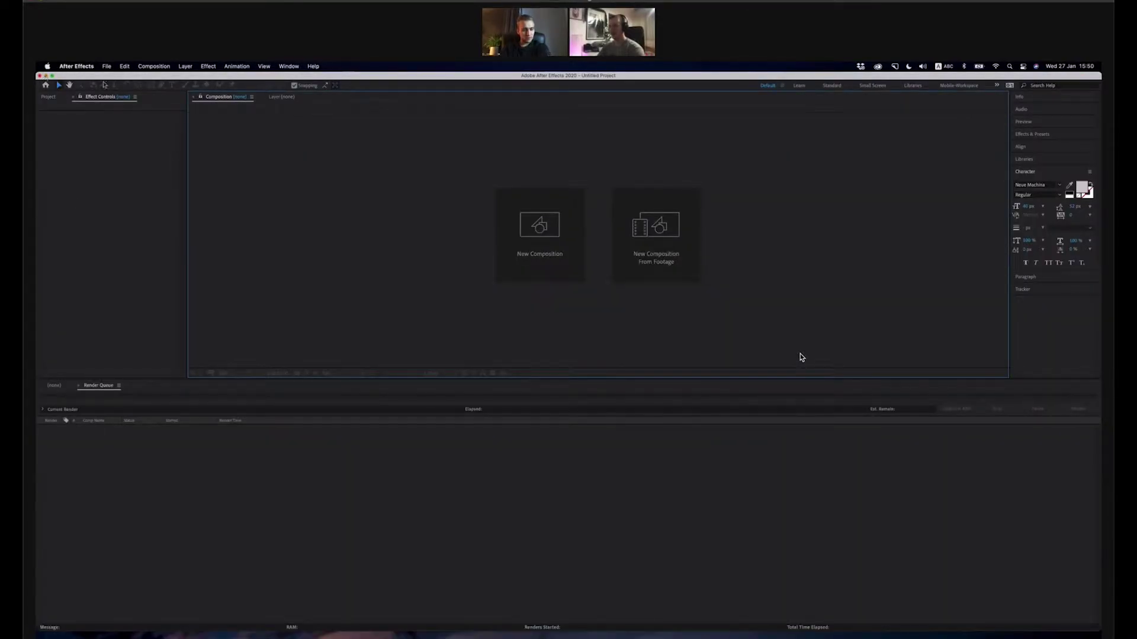
# Switch to Finder and preview the logo SVG and Test.mp4 in the AE desktop folder
pyautogui.press('super+m')
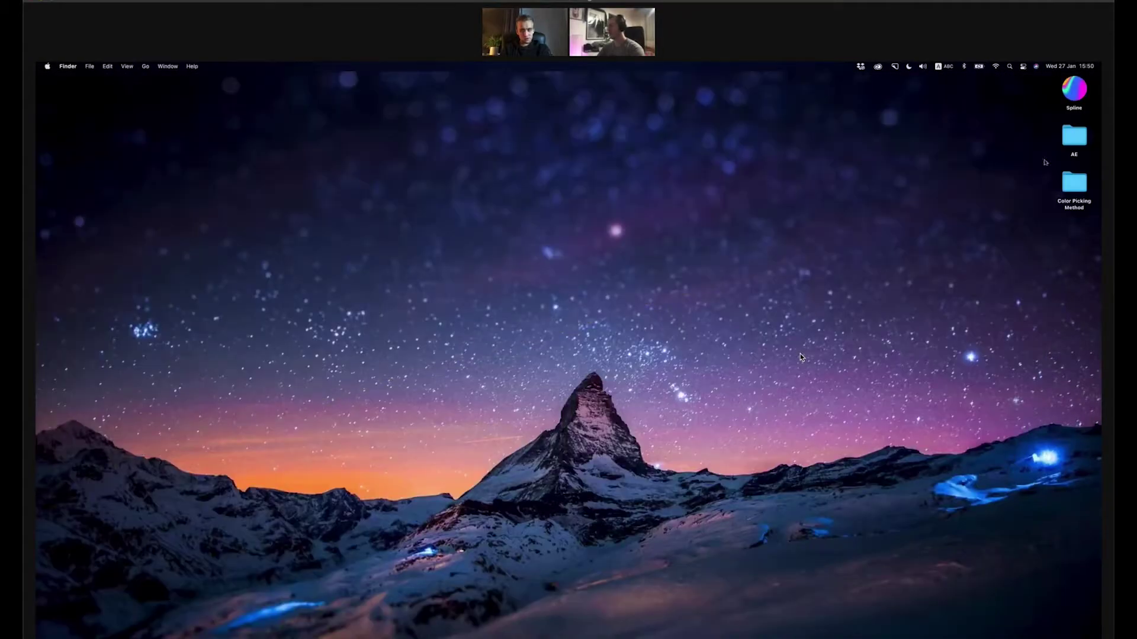
pyautogui.doubleClick(1074, 136)
pyautogui.click(503, 212)
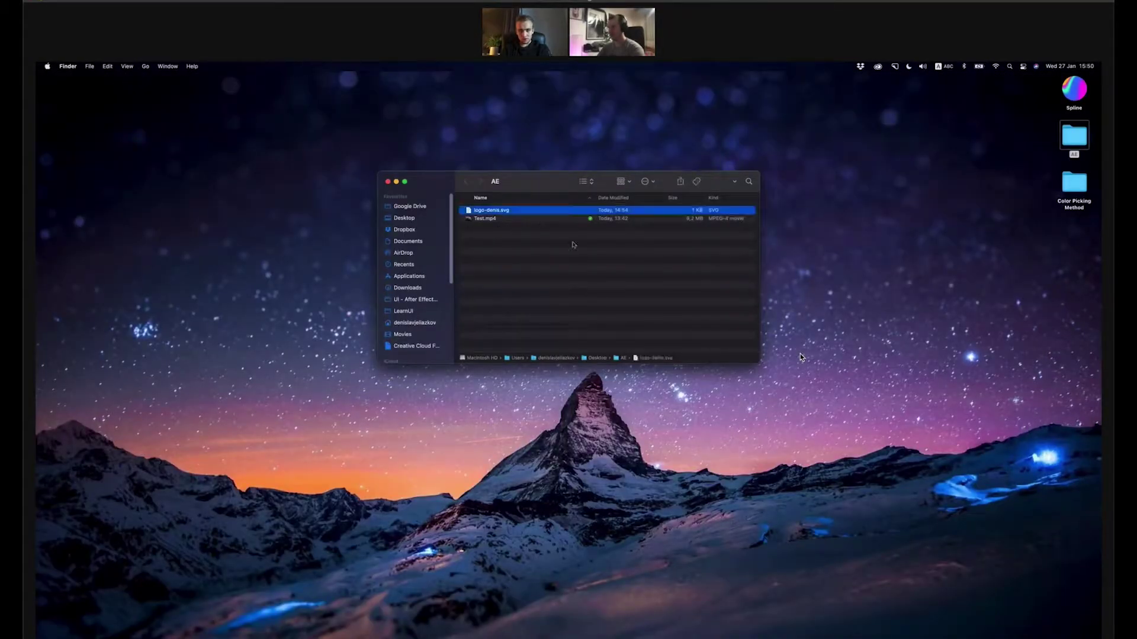
pyautogui.press('space')
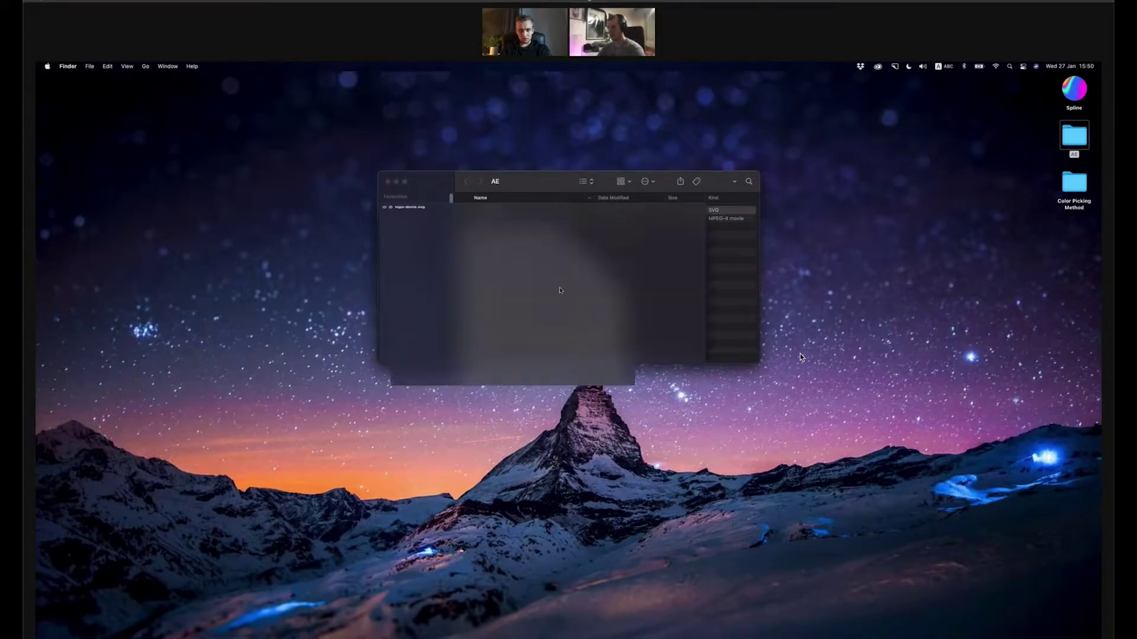
pyautogui.press('space')
pyautogui.press('Down')
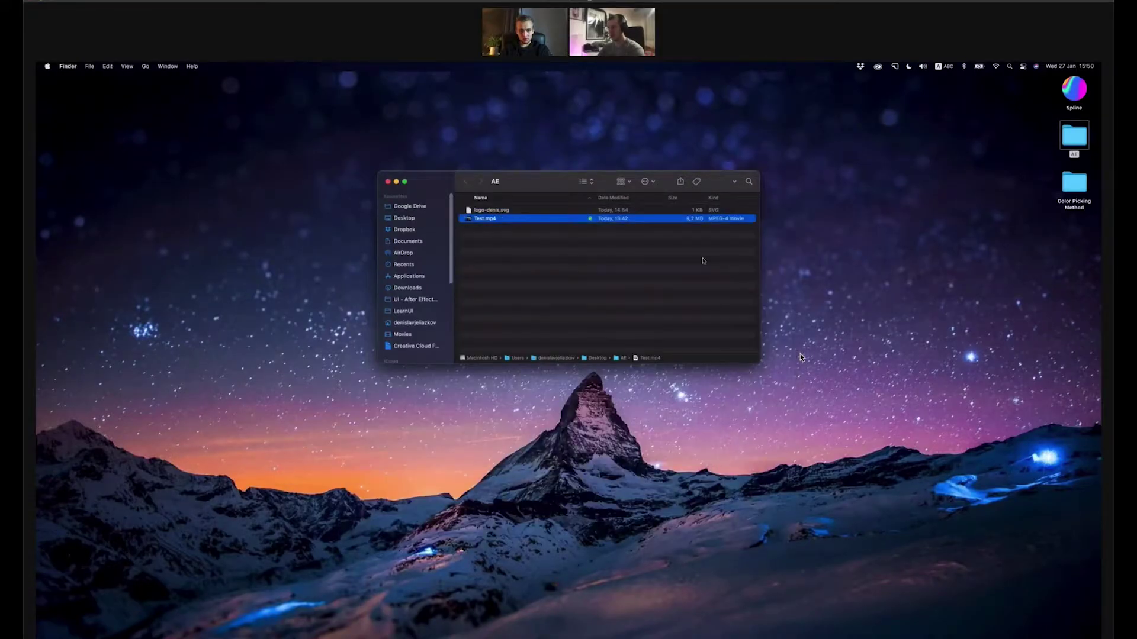
pyautogui.press('space')
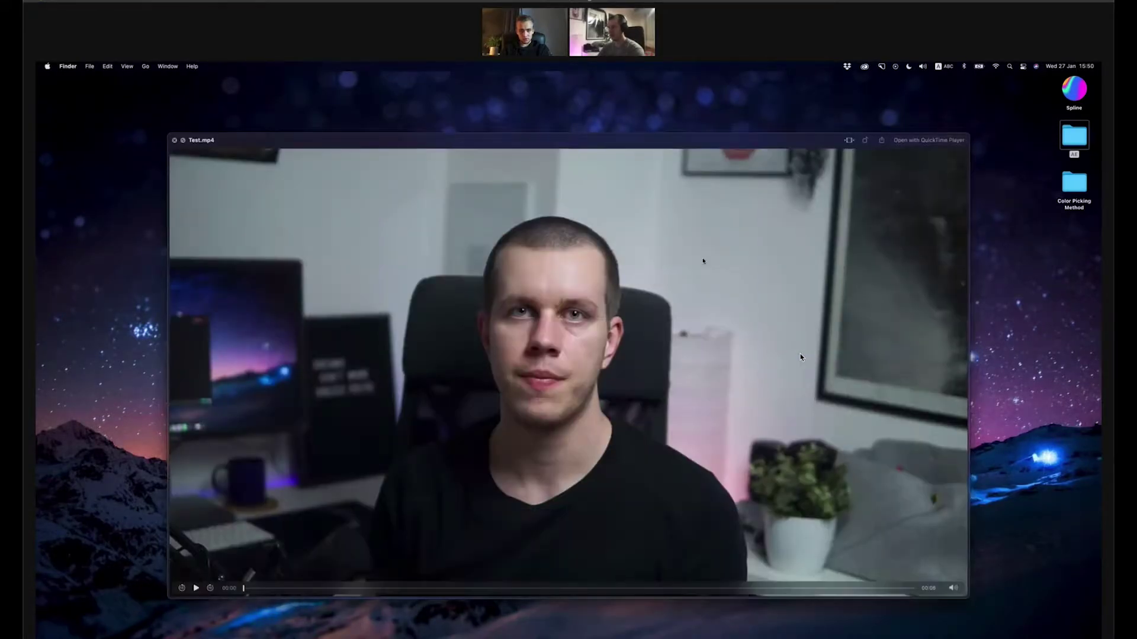
pyautogui.press('space')
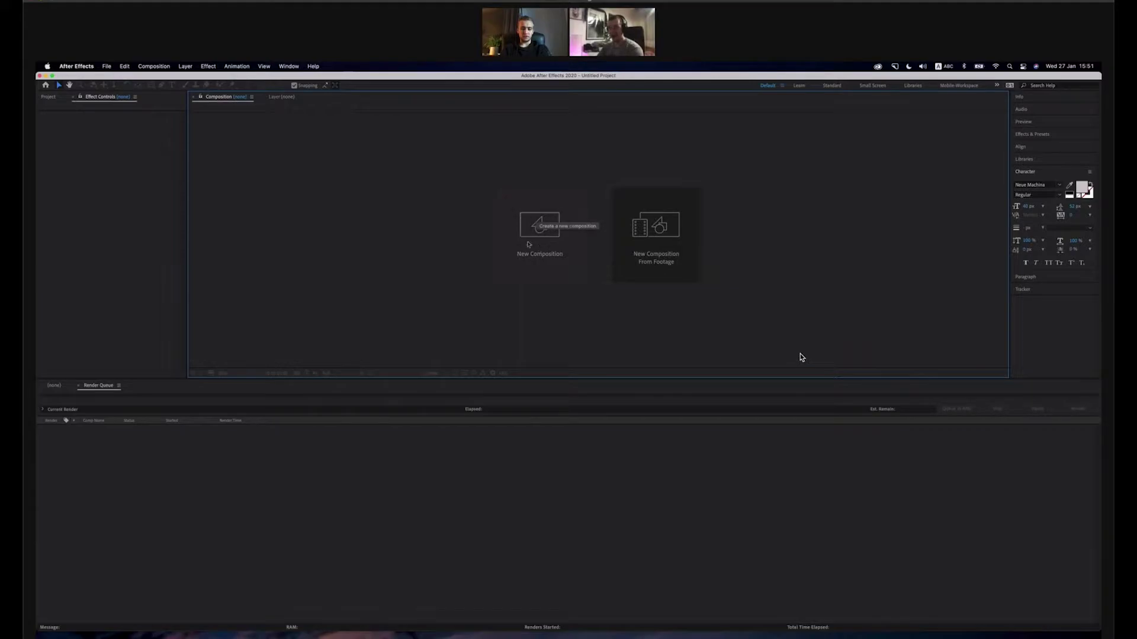
# Create a folder named Assets in the After Effects project
pyautogui.click(51, 98)
pyautogui.rightClick(80, 212)
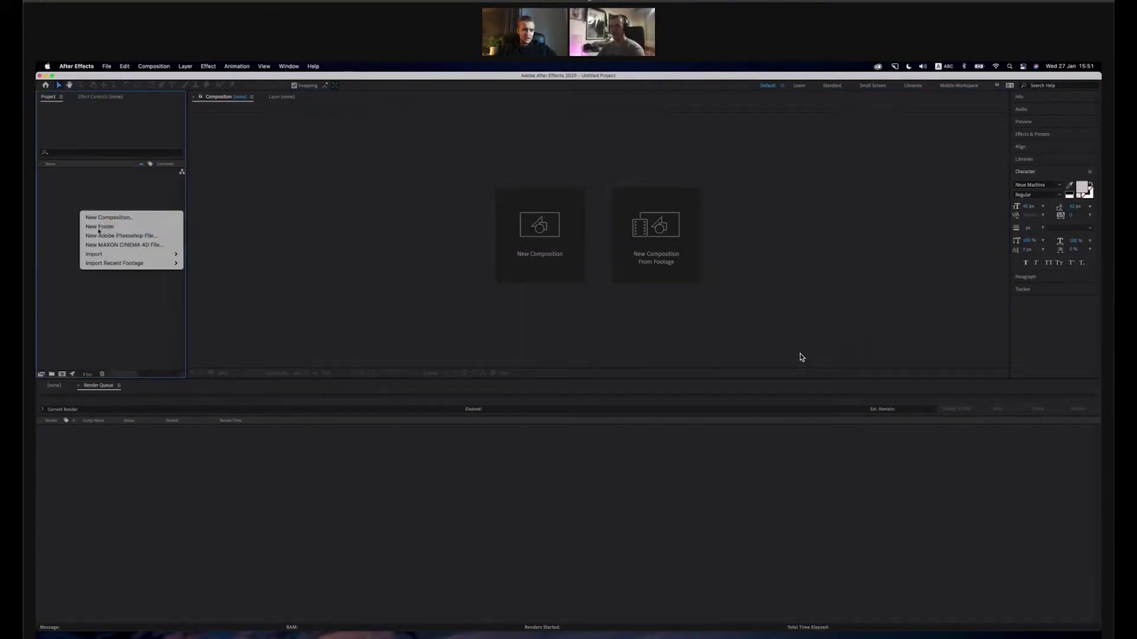
pyautogui.click(100, 228)
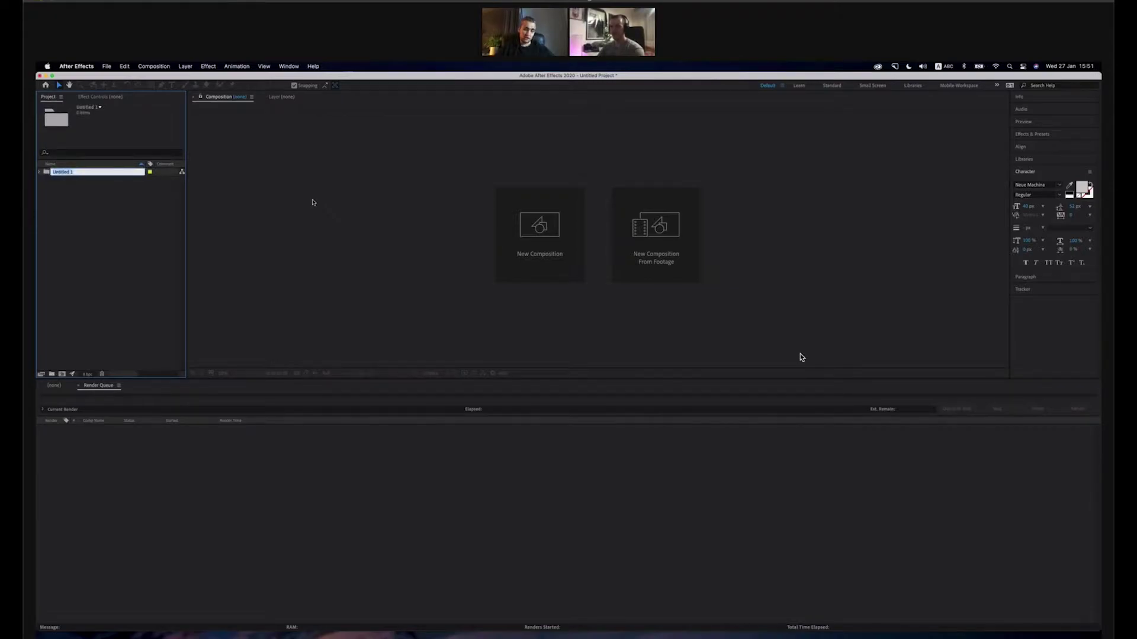
pyautogui.write('Assets')
pyautogui.press('Return')
# Narrow the After Effects window so the desktop folders stay accessible beside it
pyautogui.moveTo(1001, 232); pyautogui.dragTo(1025, 325)
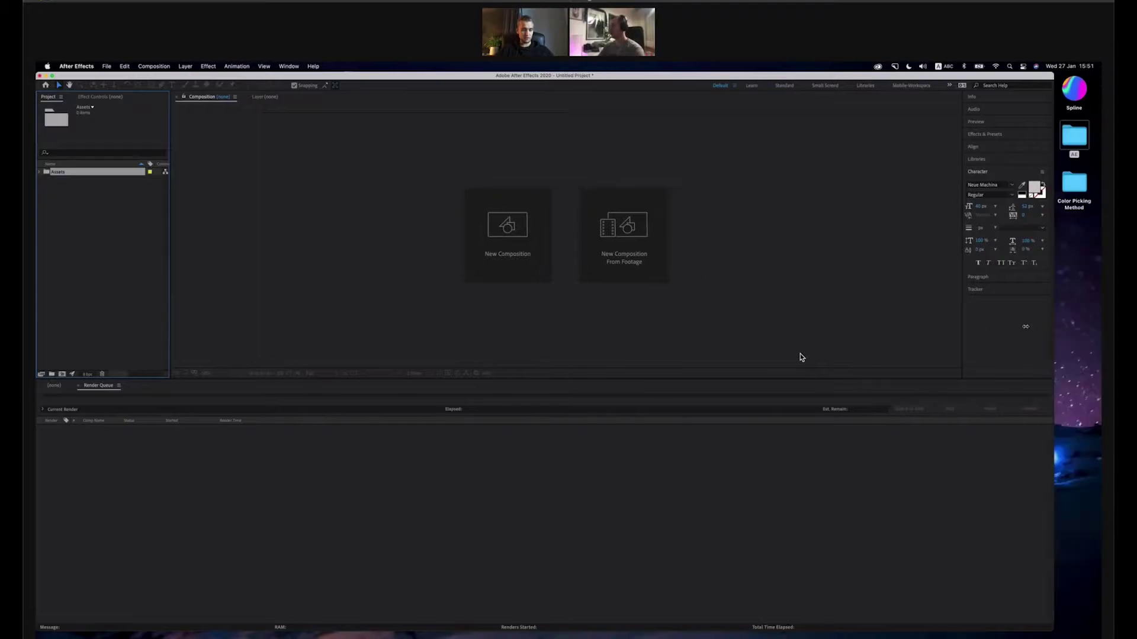
pyautogui.click(80, 211)
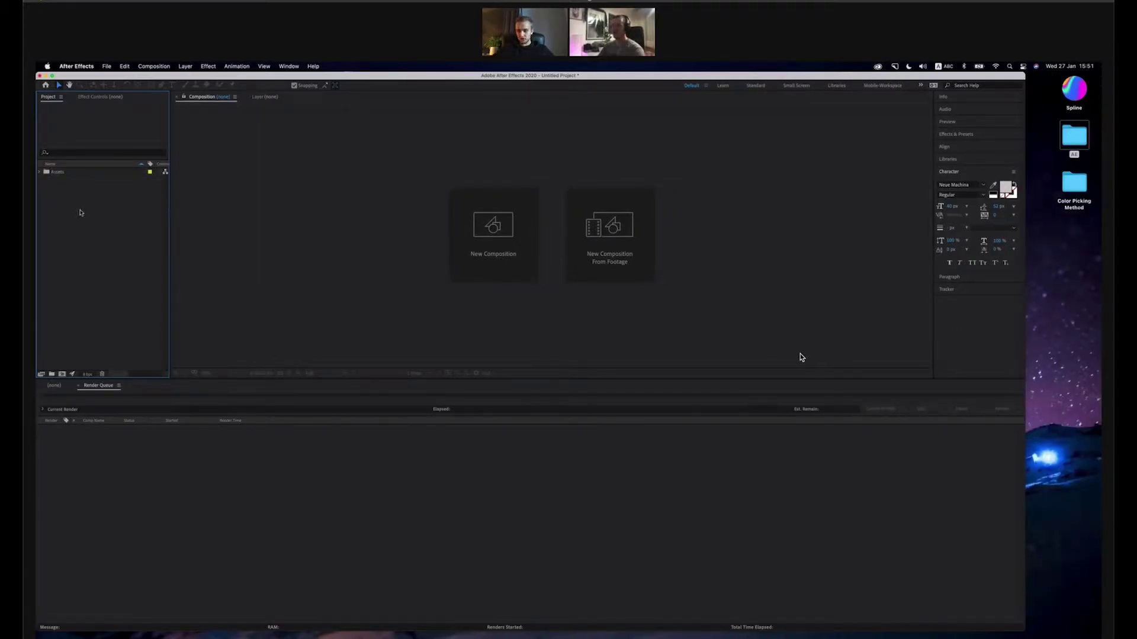
pyautogui.rightClick(58, 211)
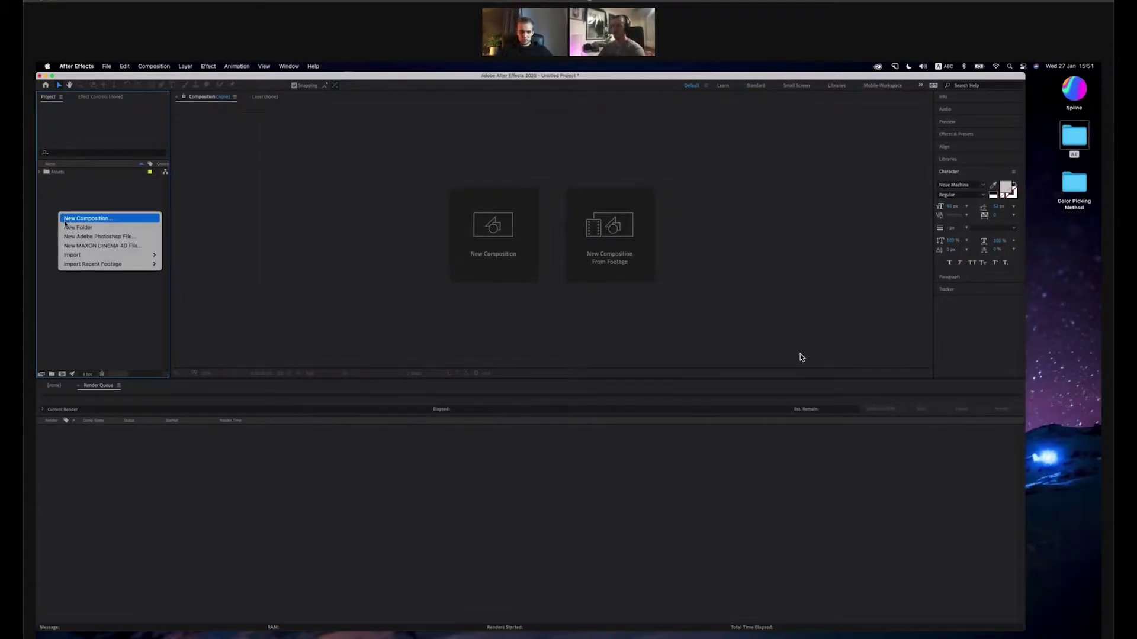
pyautogui.click(75, 202)
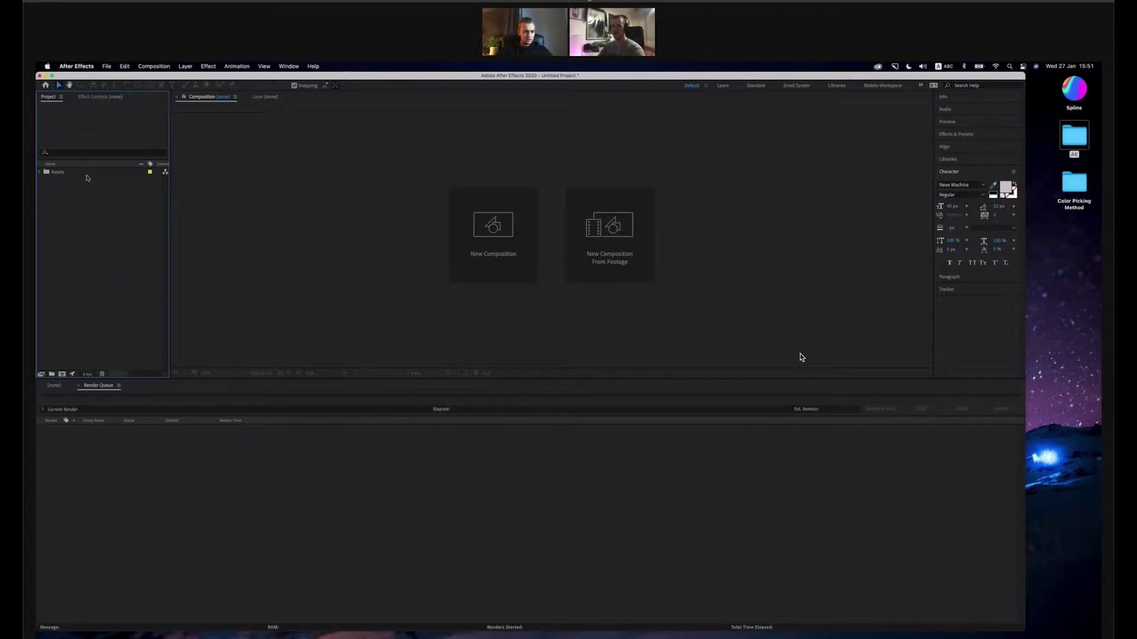
# Import the contents of the AE desktop folder, including Test.mp4, into the project's Assets folder
pyautogui.click(87, 174)
pyautogui.doubleClick(1074, 137)
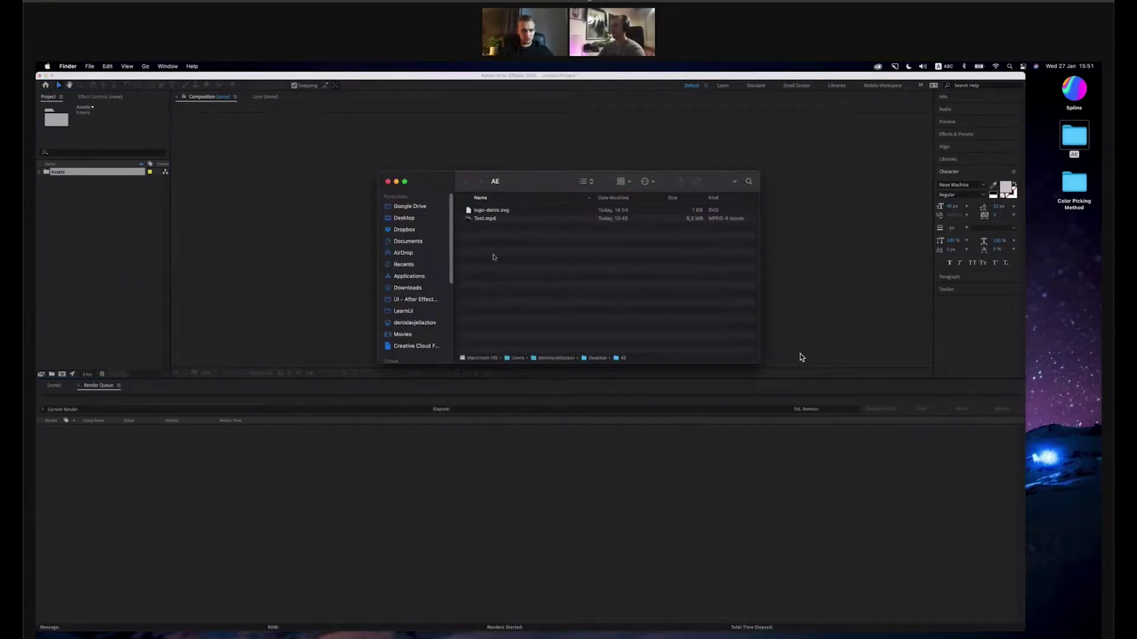
pyautogui.press('super+a')
pyautogui.moveTo(481, 213); pyautogui.dragTo(58, 174)
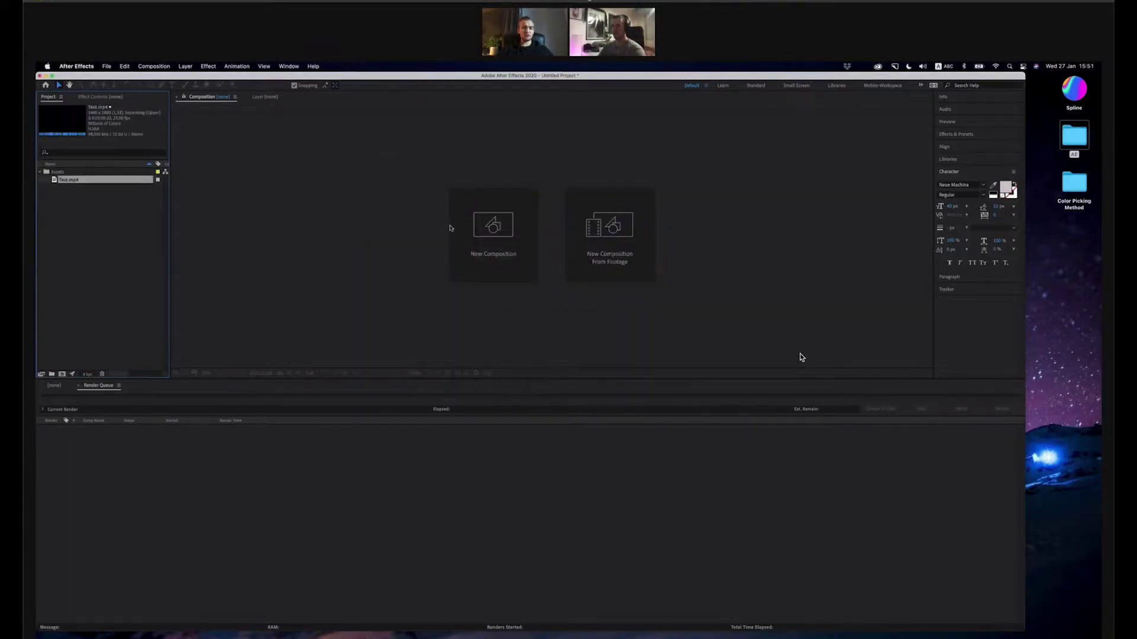
# Try to import the logo SVG from the AE desktop folder into the project's Assets folder
pyautogui.click(93, 202)
pyautogui.click(51, 173)
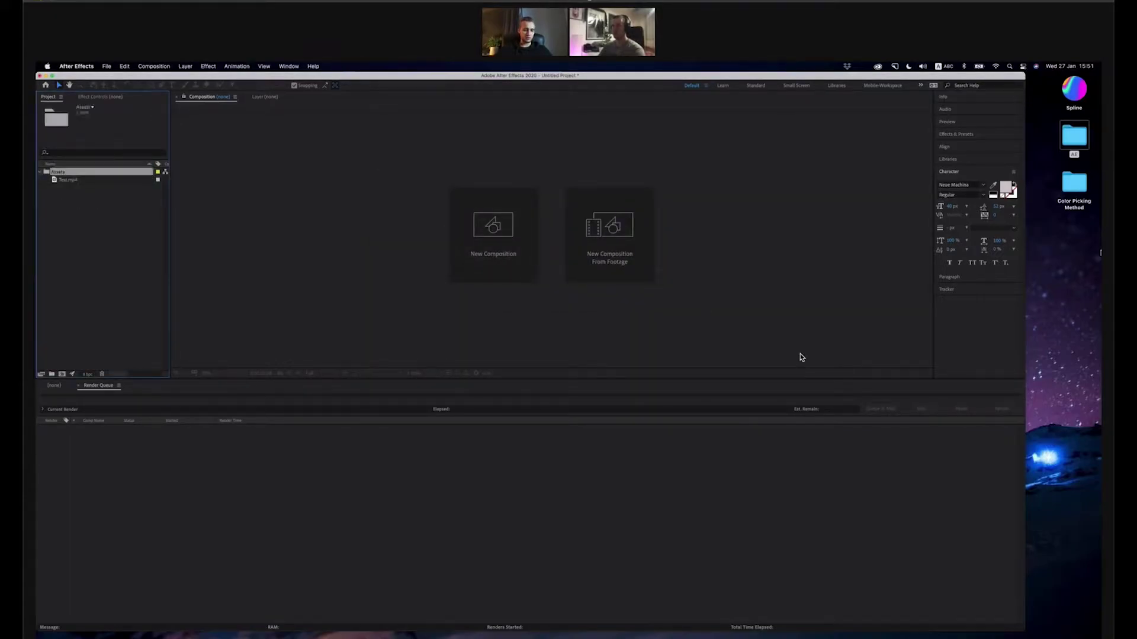
pyautogui.doubleClick(1076, 142)
pyautogui.click(498, 237)
pyautogui.moveTo(486, 212); pyautogui.dragTo(85, 173)
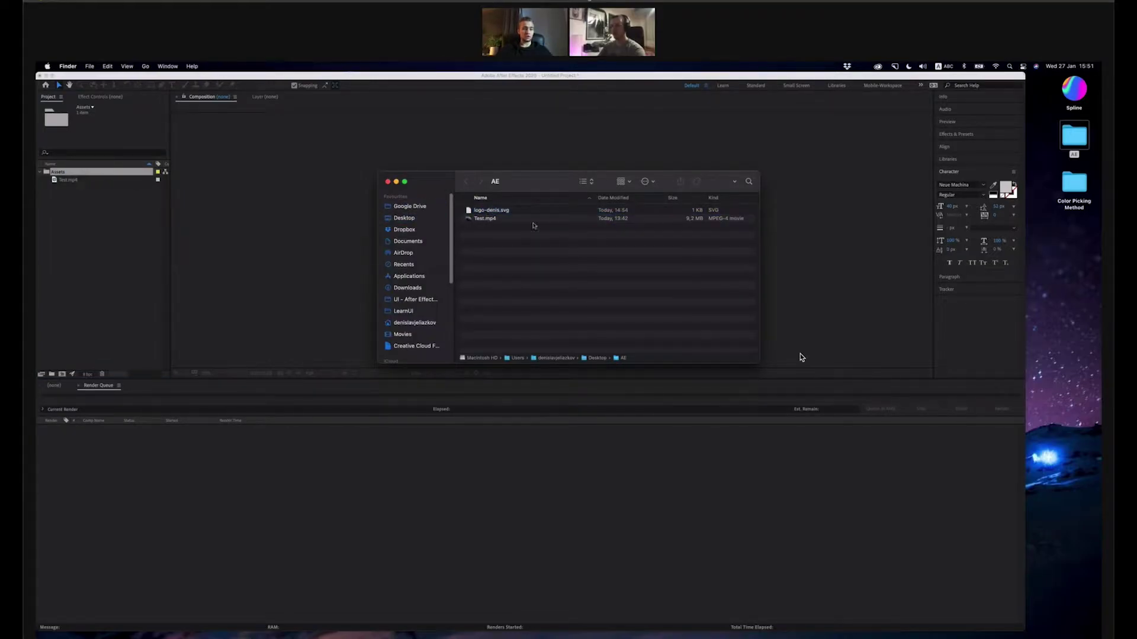
pyautogui.click(491, 212)
pyautogui.click(497, 248)
pyautogui.click(120, 265)
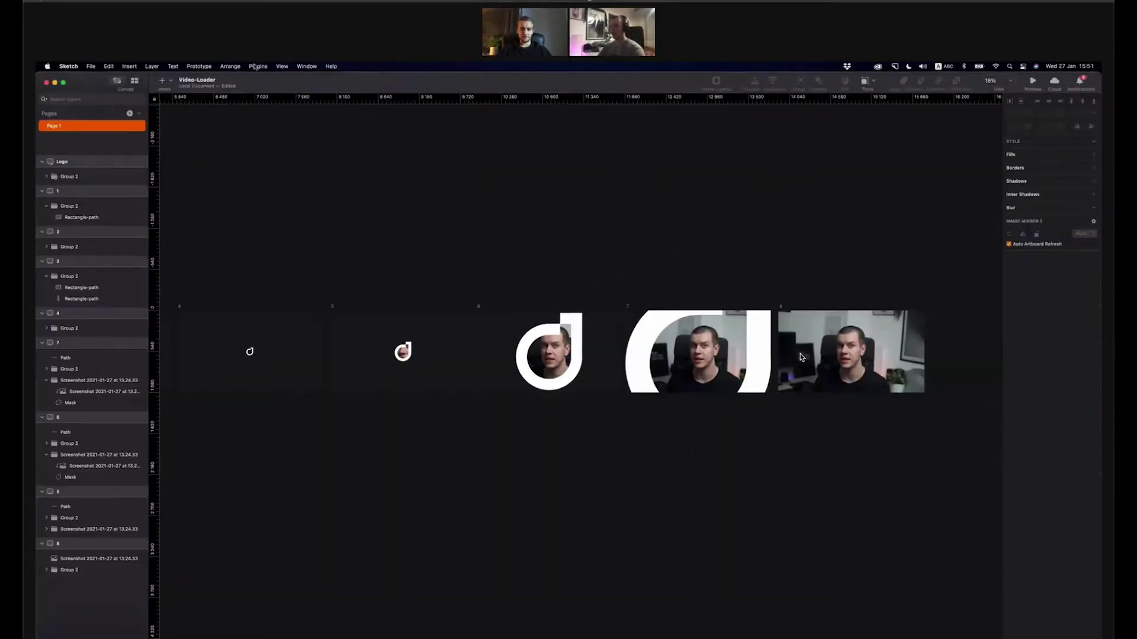
# Switch to Sketch and check its list of installed plugins for AEUX
pyautogui.click(257, 66)
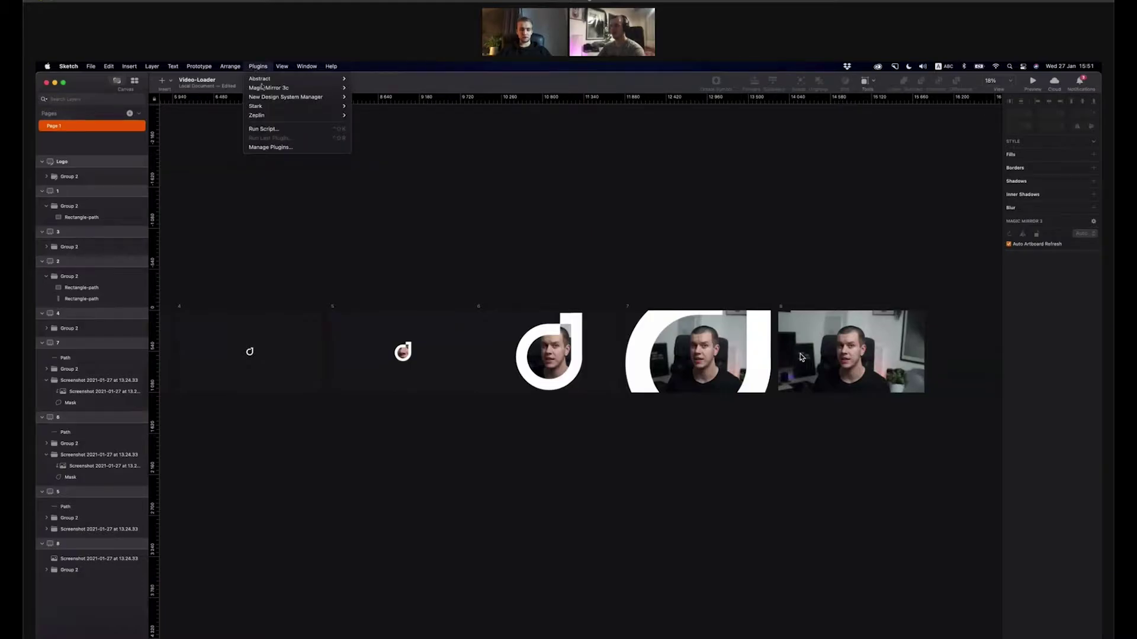
pyautogui.click(471, 234)
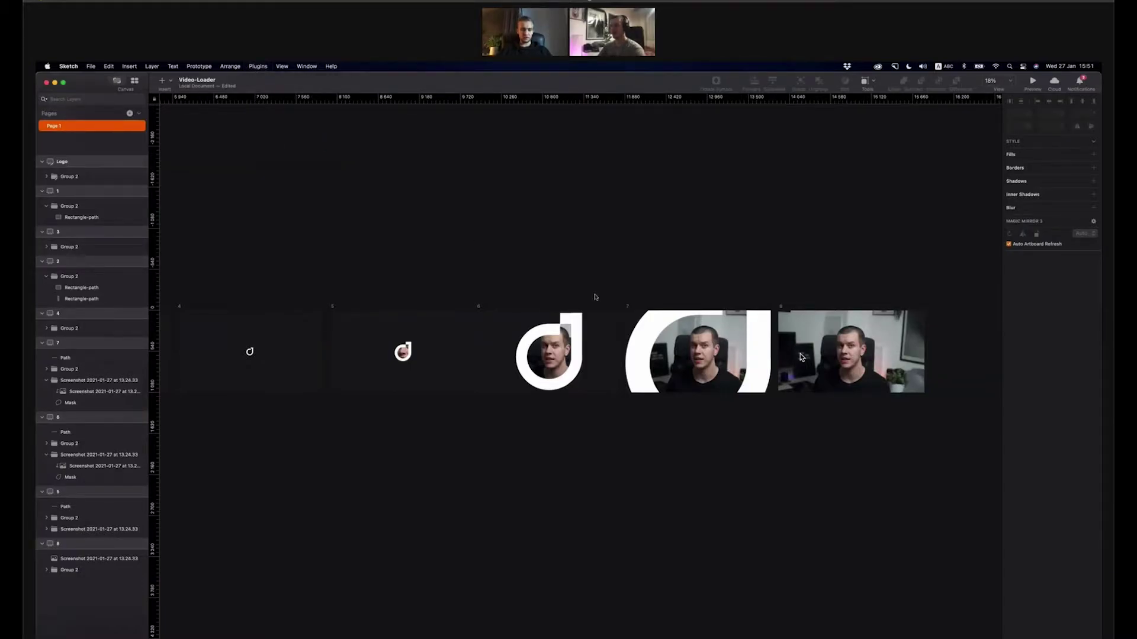
pyautogui.scroll(-2, 553, 412)
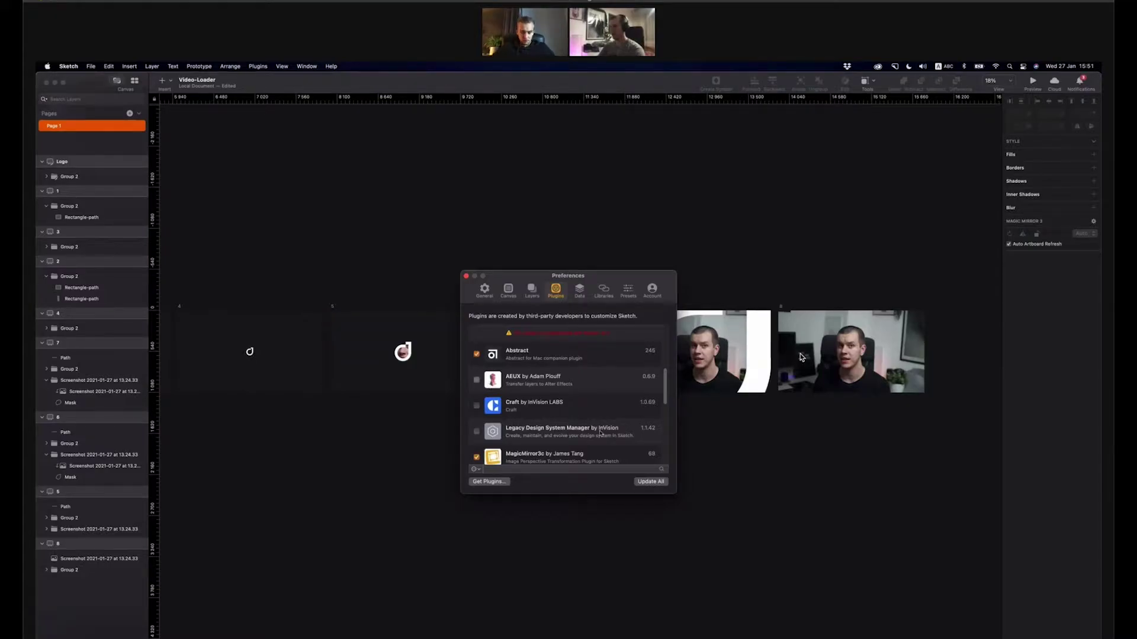
pyautogui.press('super+w')
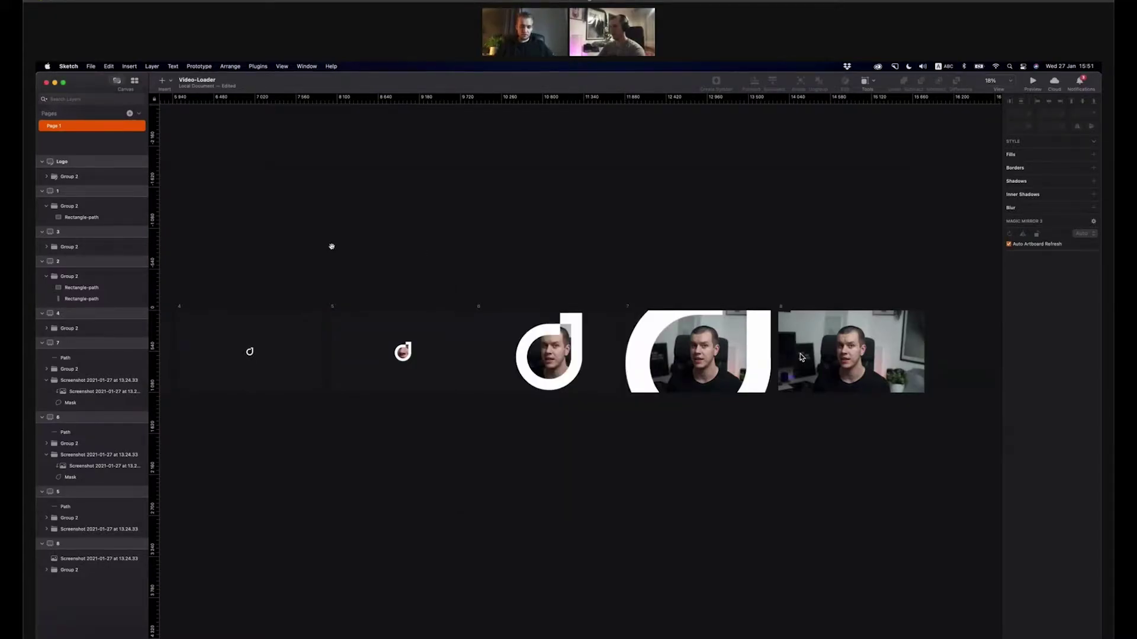
# Turn off the Logo artboard's background colour and set its export format to PNG
pyautogui.hscroll(-10, 332, 246)
pyautogui.click(353, 276)
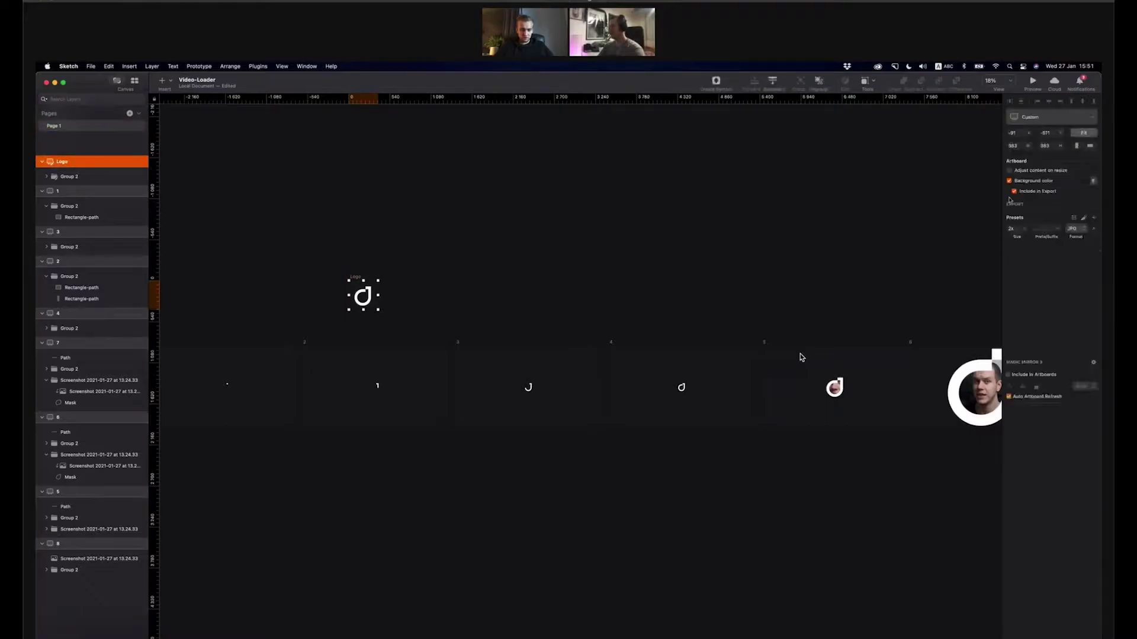
pyautogui.click(408, 274)
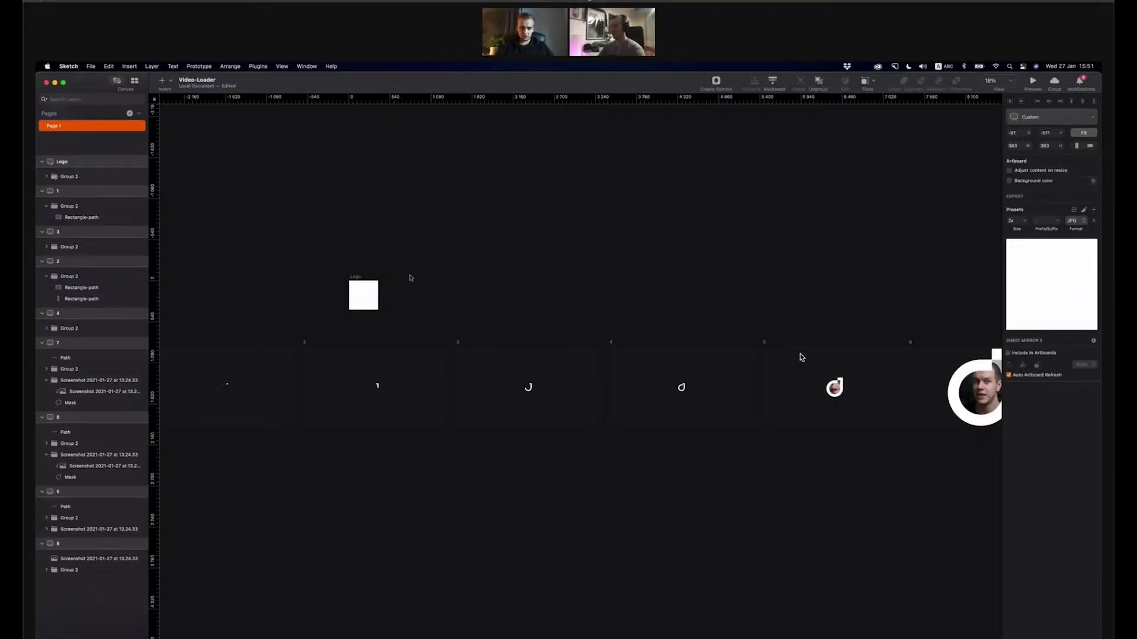
pyautogui.click(350, 283)
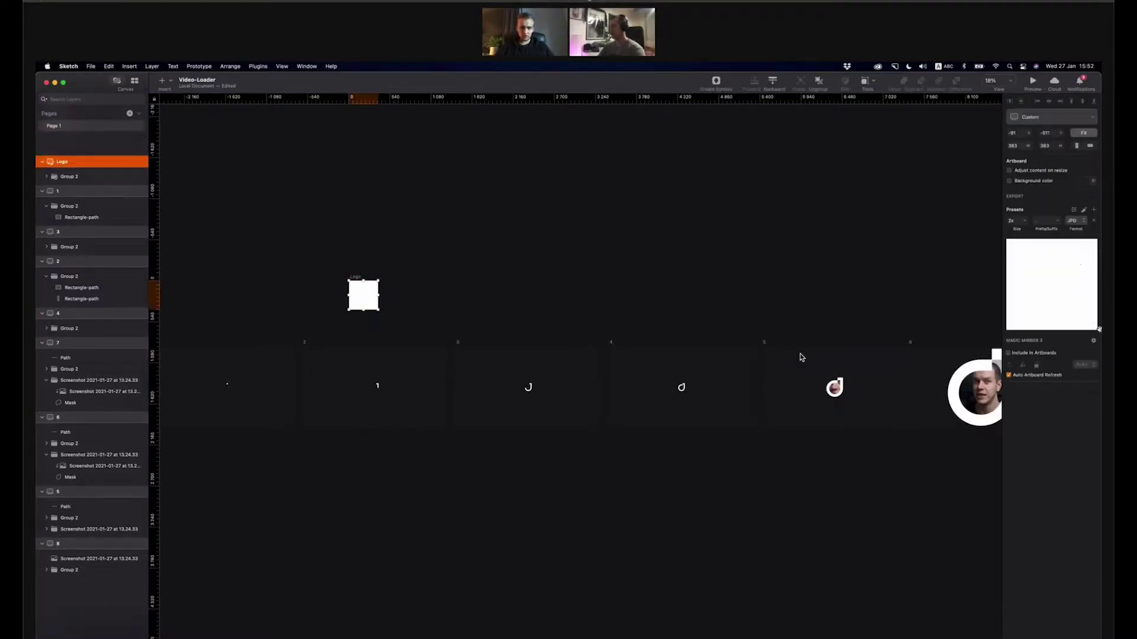
pyautogui.click(1081, 224)
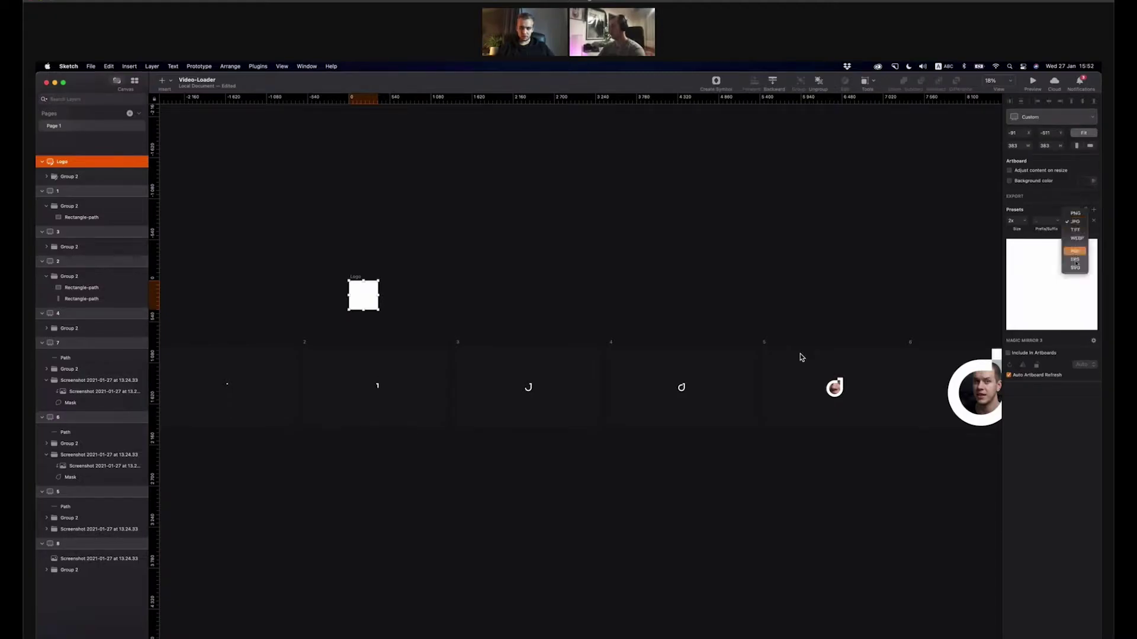
pyautogui.click(1080, 213)
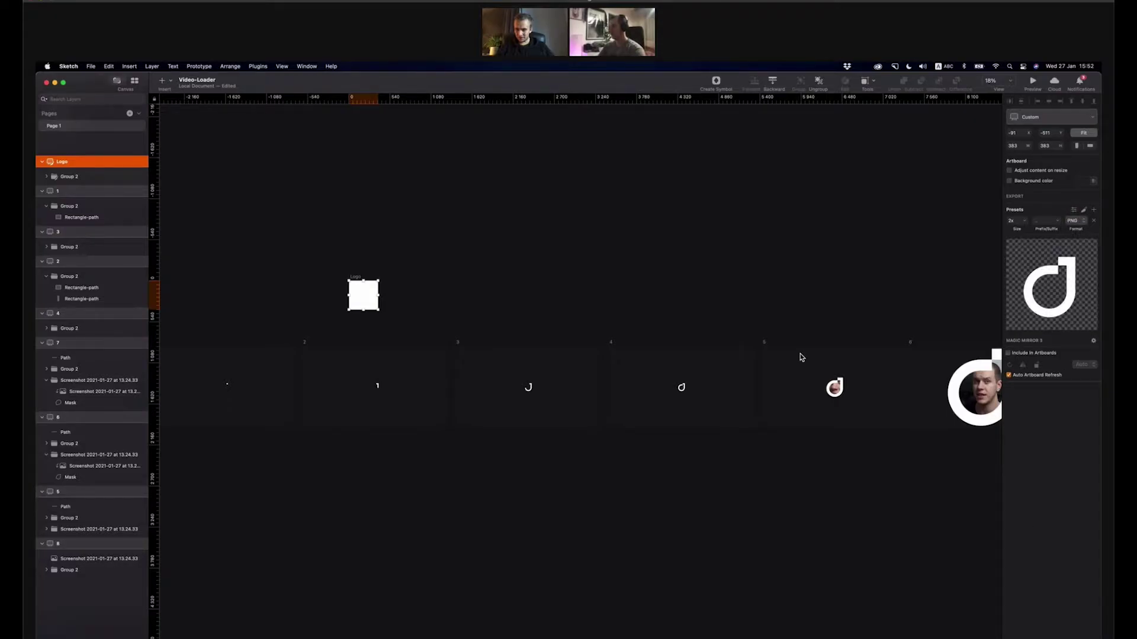
# Export the Logo artboard as a PNG at 20x size into the AE folder, keeping the file name Logo
pyautogui.press('super+shift+e')
pyautogui.press('Return')
pyautogui.click(1016, 222)
pyautogui.write('20')
pyautogui.press('Return')
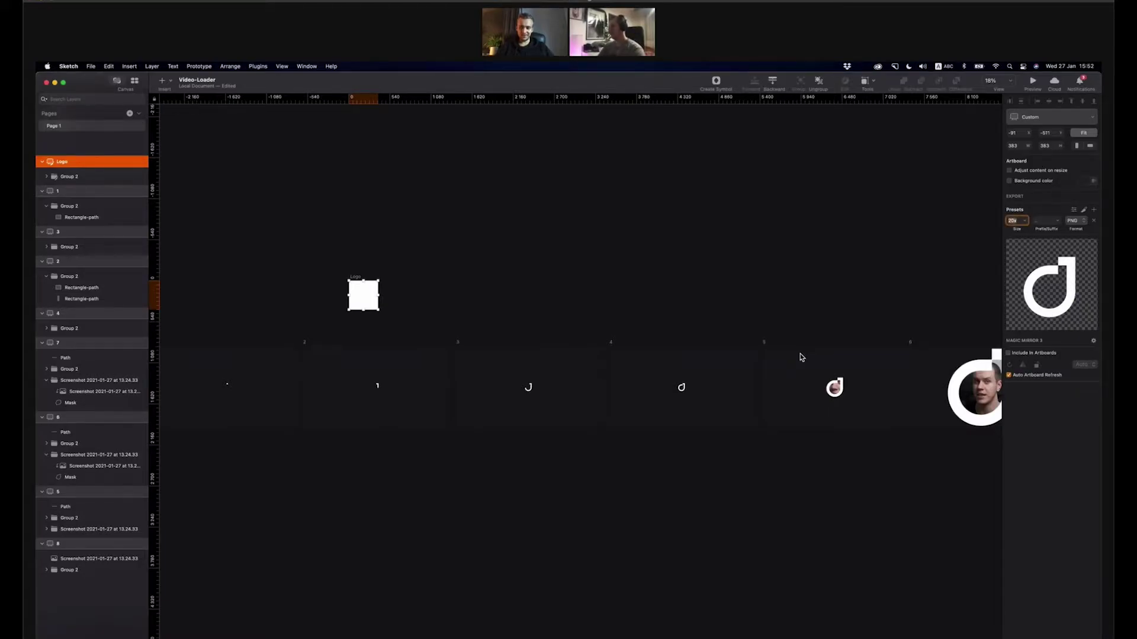
pyautogui.press('Return')
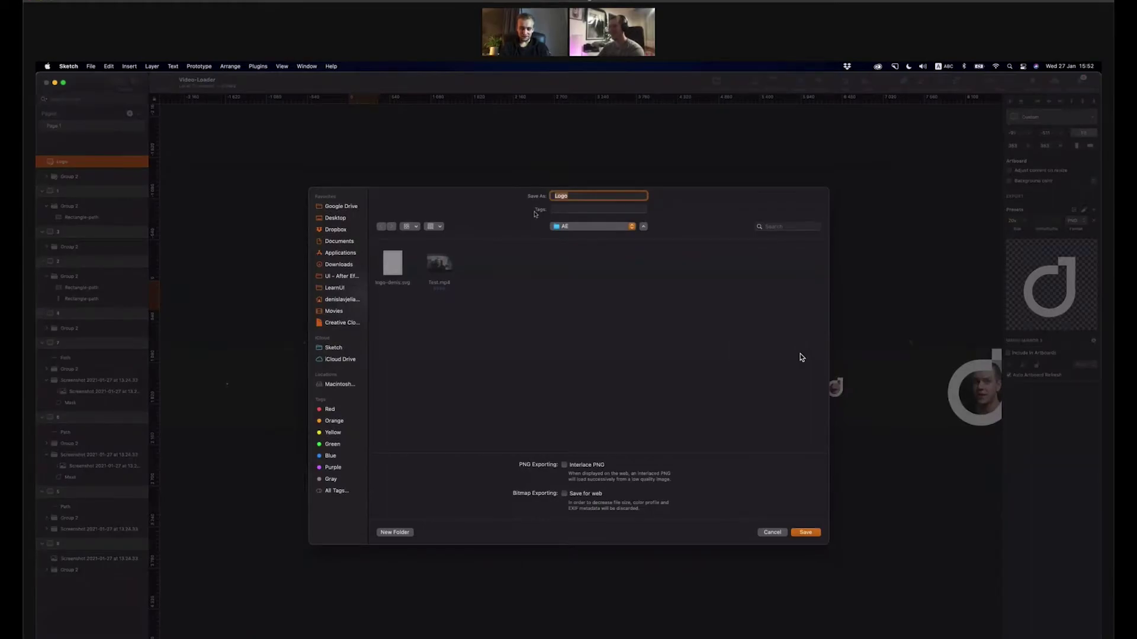
pyautogui.click(804, 534)
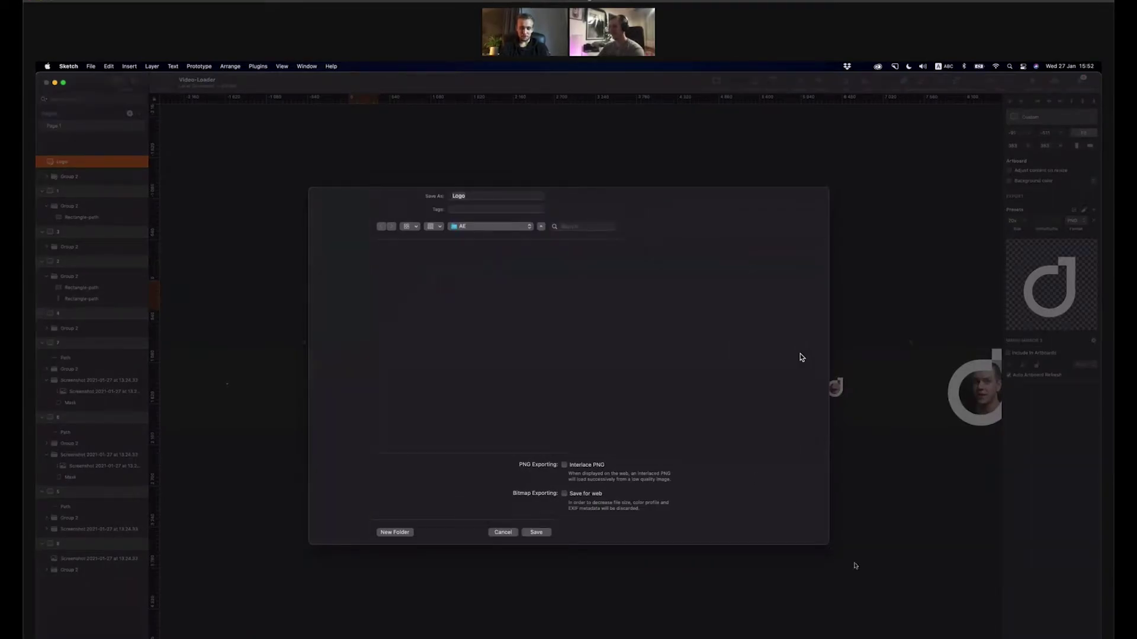
# Minimize Sketch and preview the exported Logo.png in the AE desktop folder
pyautogui.click(55, 82)
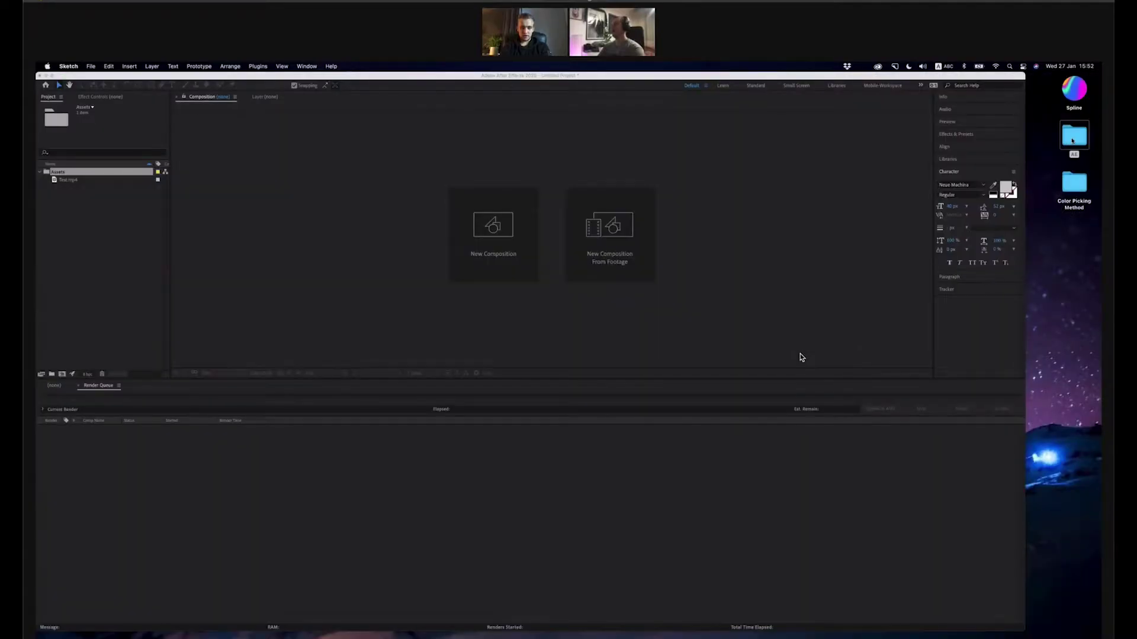
pyautogui.doubleClick(1073, 138)
pyautogui.click(485, 219)
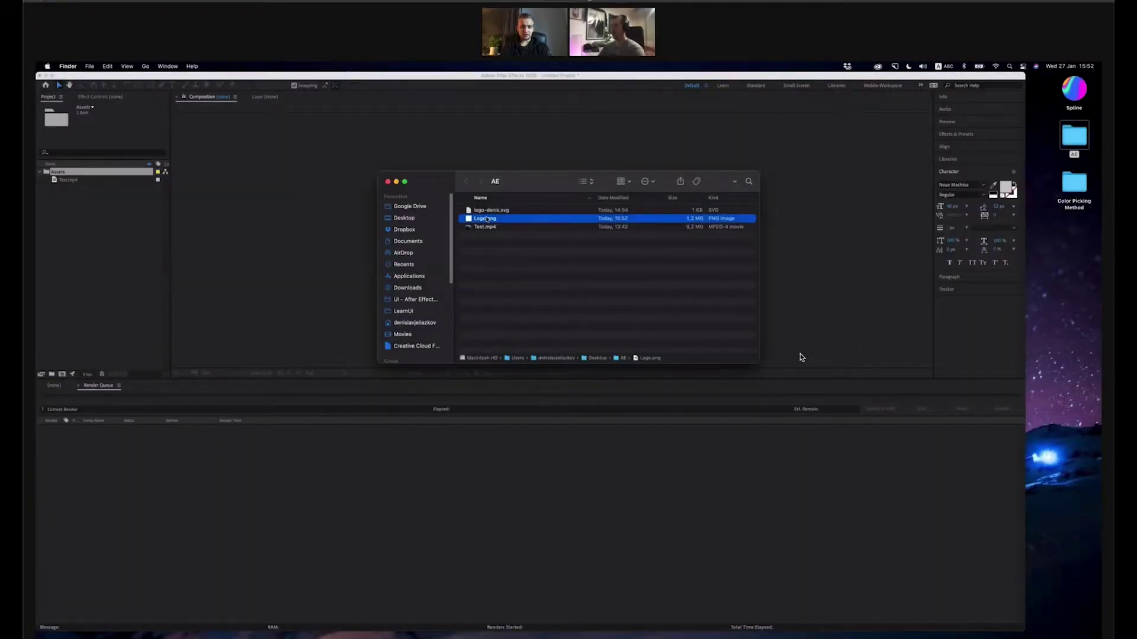
pyautogui.press('space')
pyautogui.press('space')
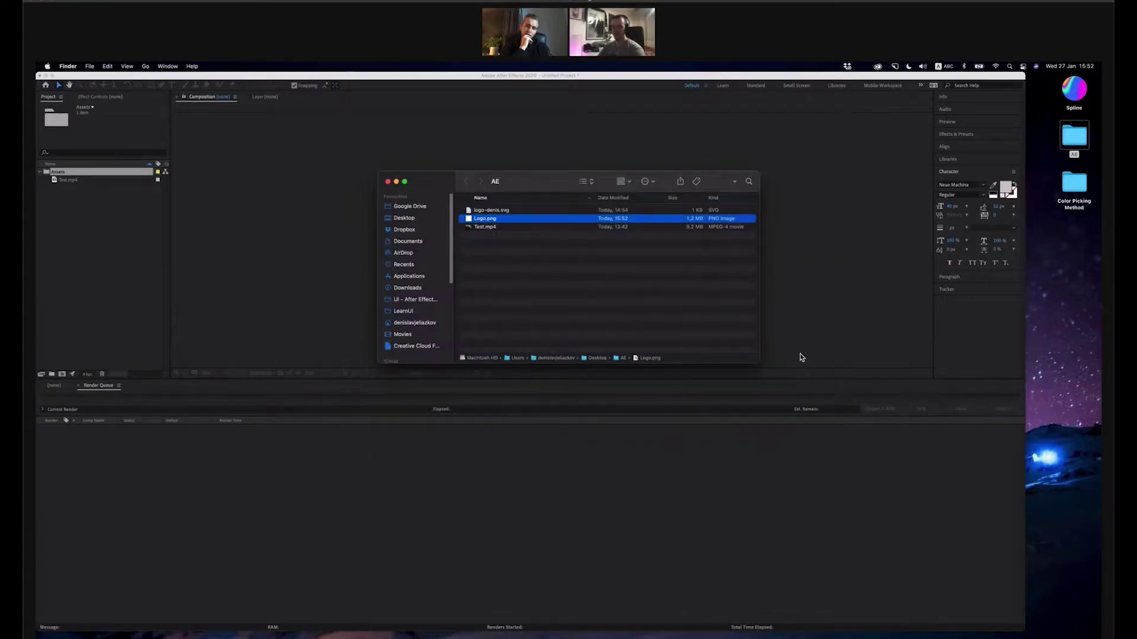
# Return to Sketch, duplicate the Logo artboard beside the original, and rename the copy LogoNew
pyautogui.press('super+Tab')
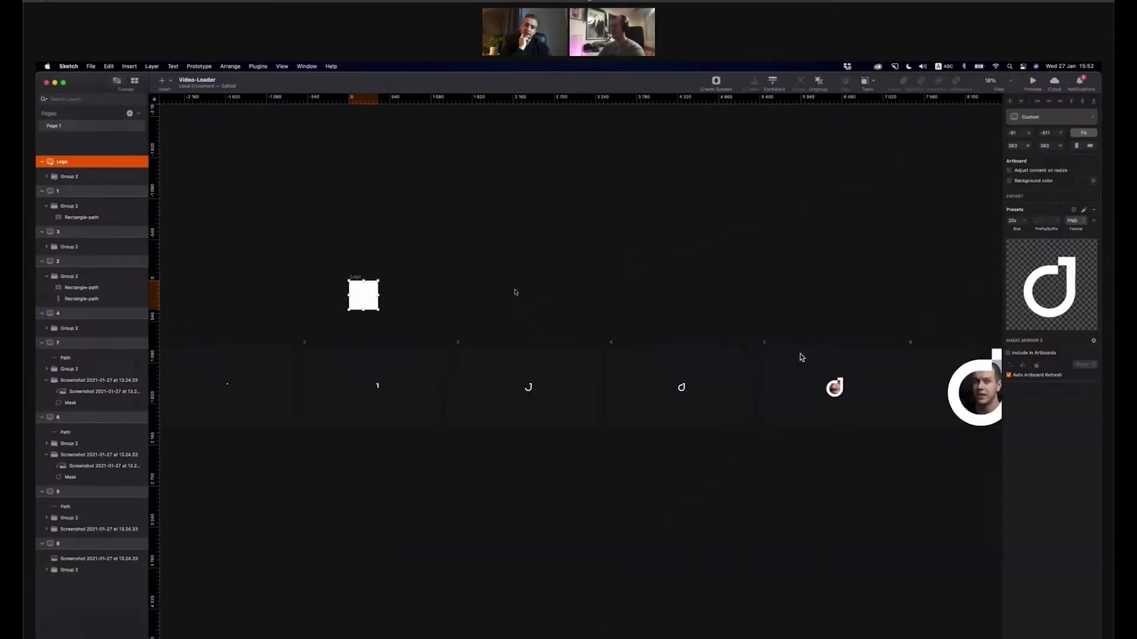
pyautogui.click(370, 283)
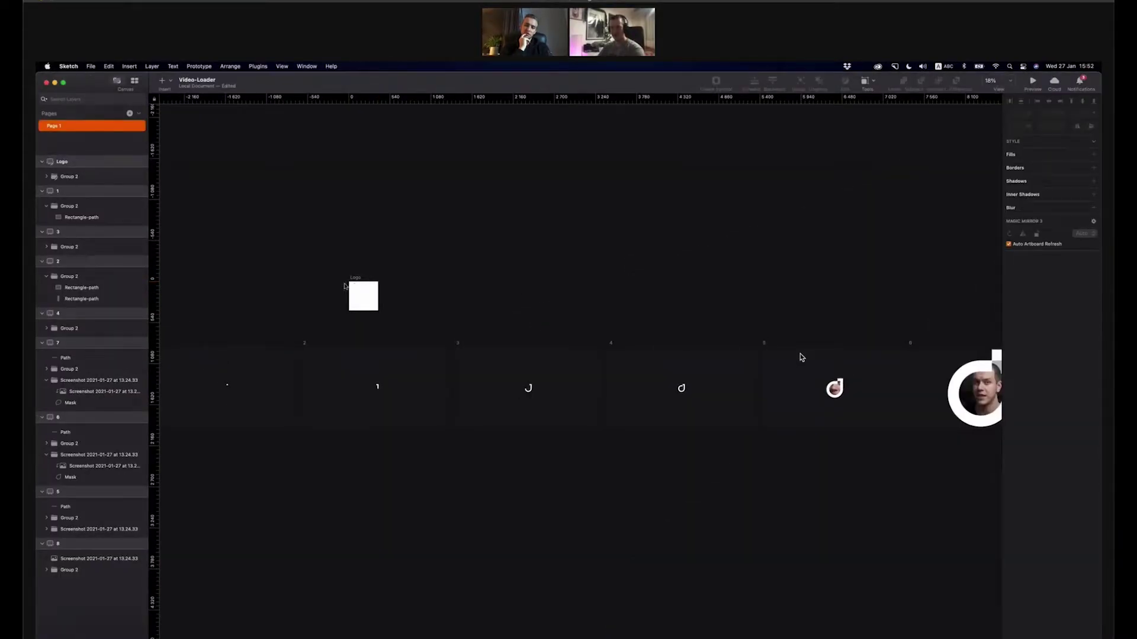
pyautogui.click(352, 280)
pyautogui.keyDown('alt'); pyautogui.moveTo(353, 280); pyautogui.dragTo(397, 279); pyautogui.keyUp('alt')
pyautogui.doubleClick(70, 161)
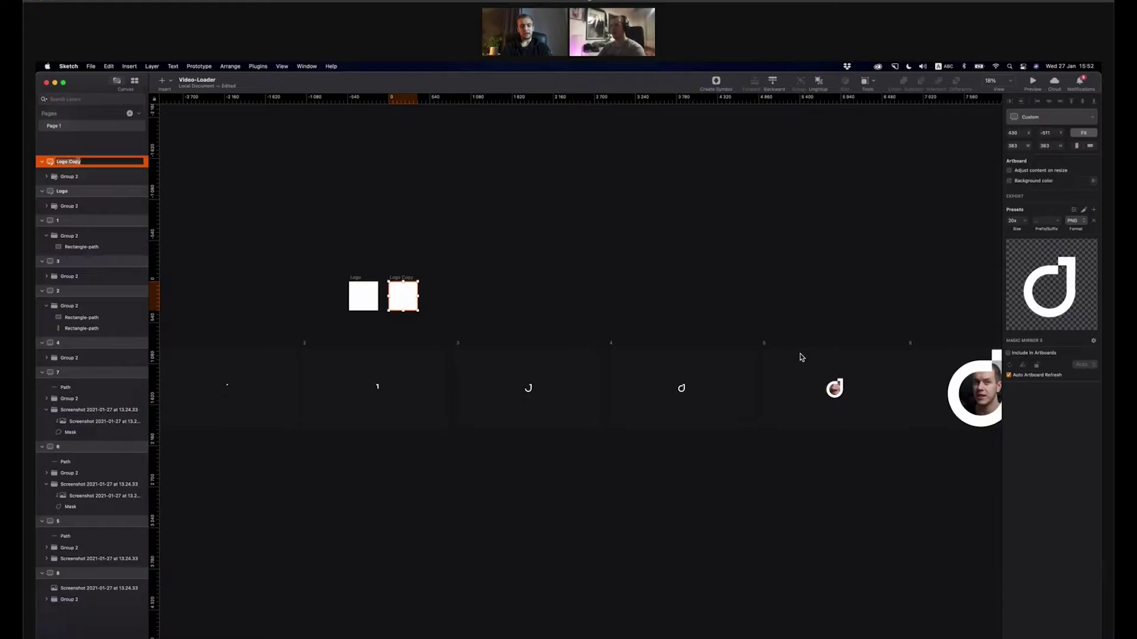
pyautogui.write('LogoNew')
pyautogui.press('Return')
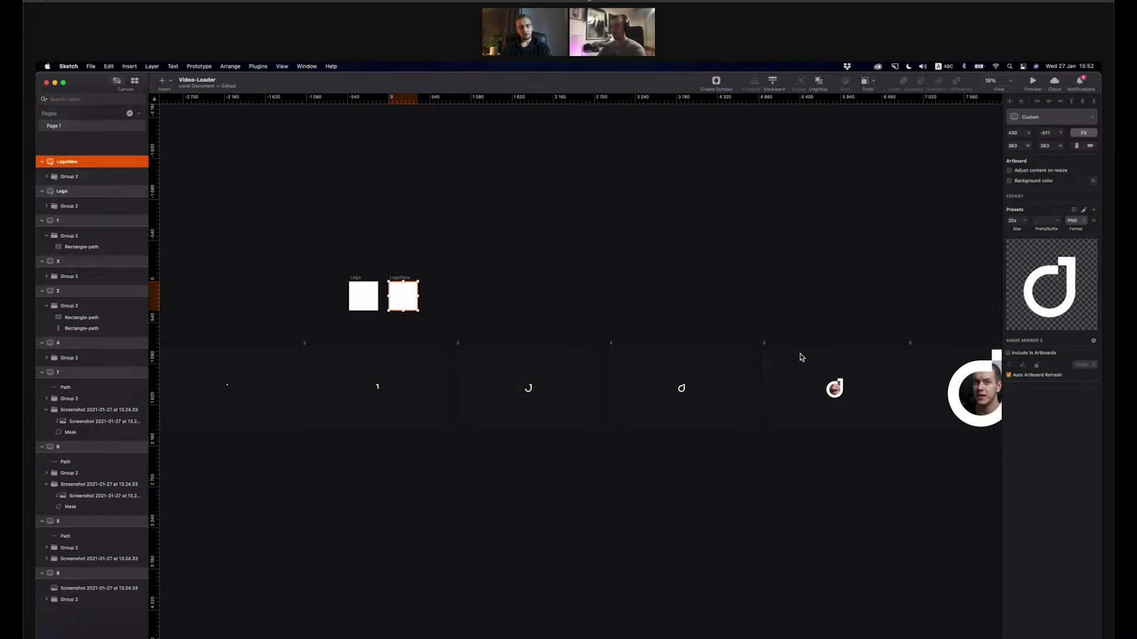
# Give the LogoNew artboard a dark background colour sampled from the artboards below so the white logo stands out
pyautogui.click(383, 224)
pyautogui.click(387, 277)
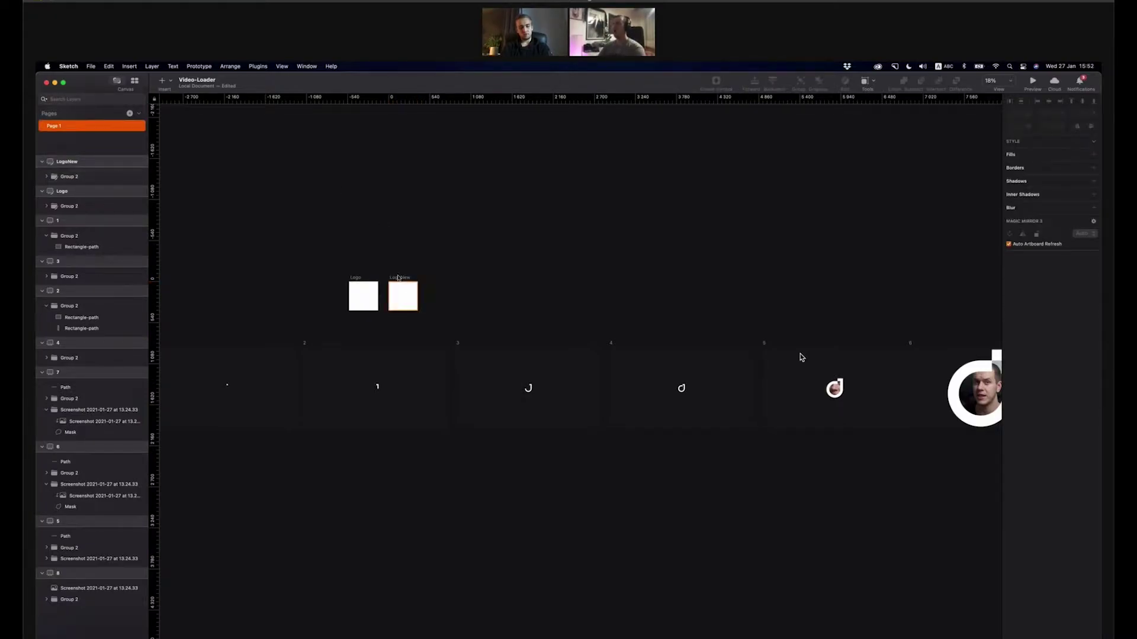
pyautogui.hotkey('ctrl', 'c')
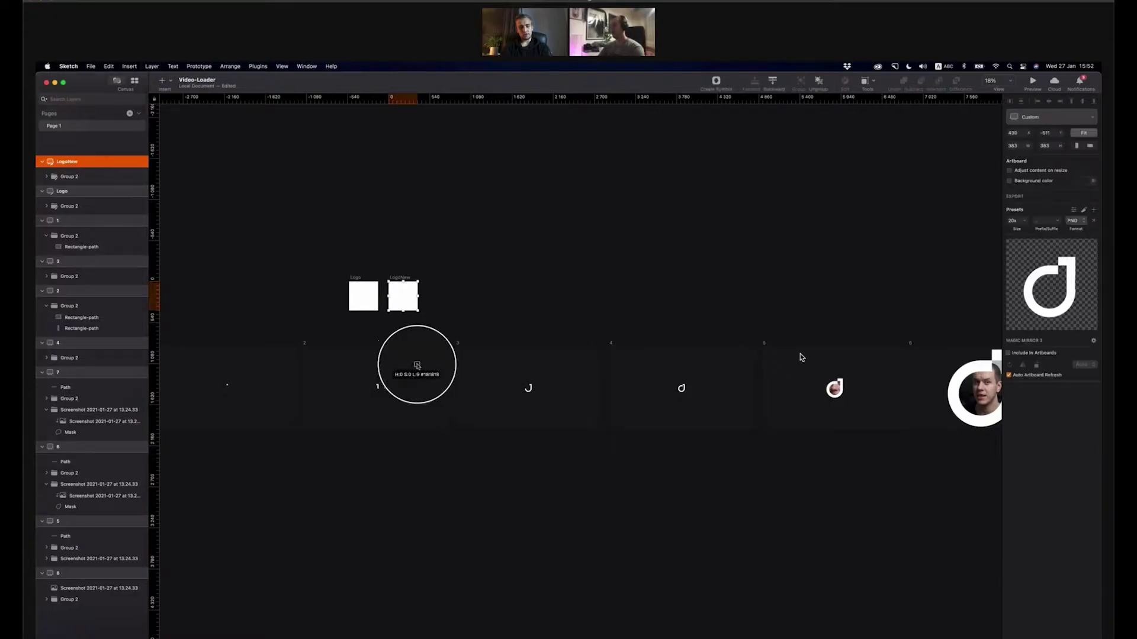
pyautogui.click(417, 366)
pyautogui.click(391, 319)
pyautogui.scroll(-1, 391, 314)
pyautogui.scroll(10, 403, 299)
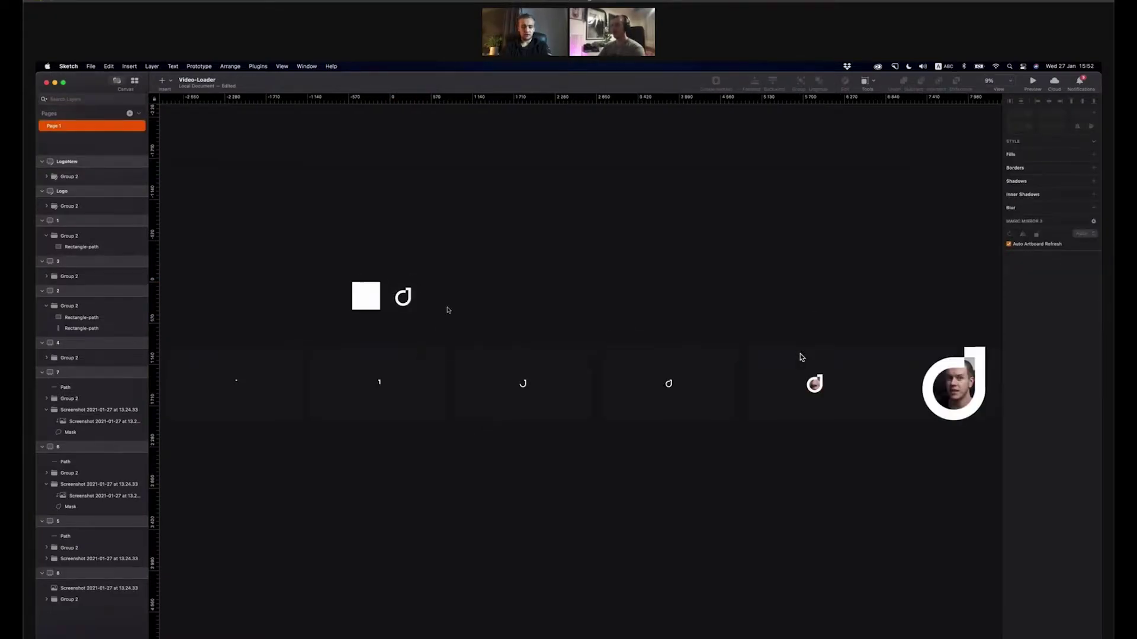
# Draw a rectangle over the inside of the LogoNew logo and subtract the logo from it, leaving the solid inner shape about 145 by 182
pyautogui.moveTo(479, 441); pyautogui.dragTo(484, 463)
pyautogui.scroll(5, 484, 462)
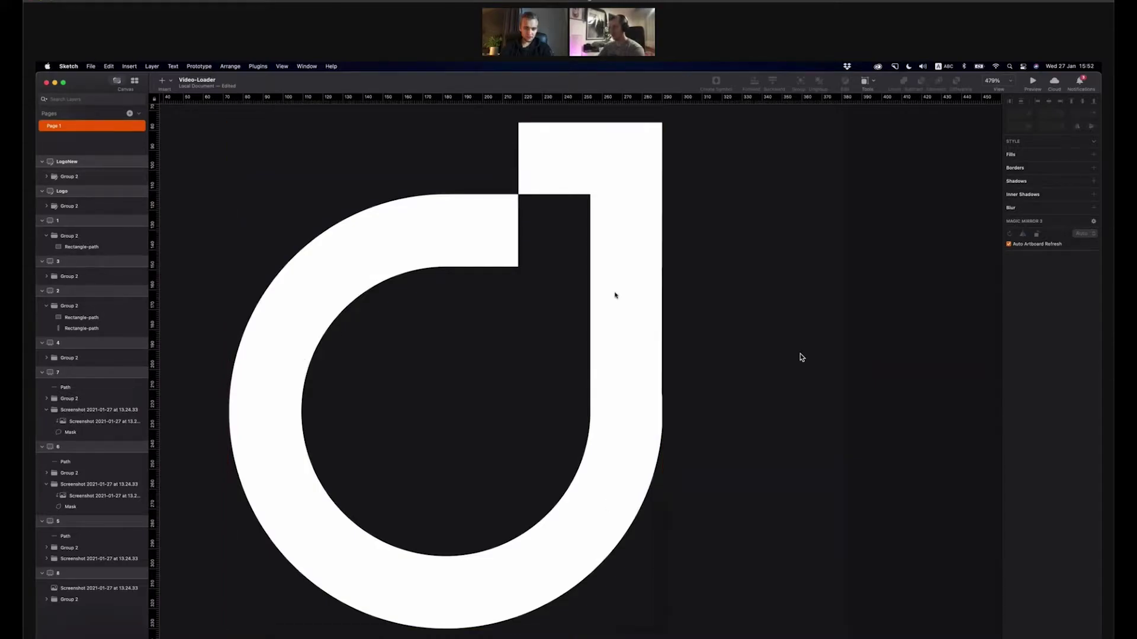
pyautogui.doubleClick(417, 231)
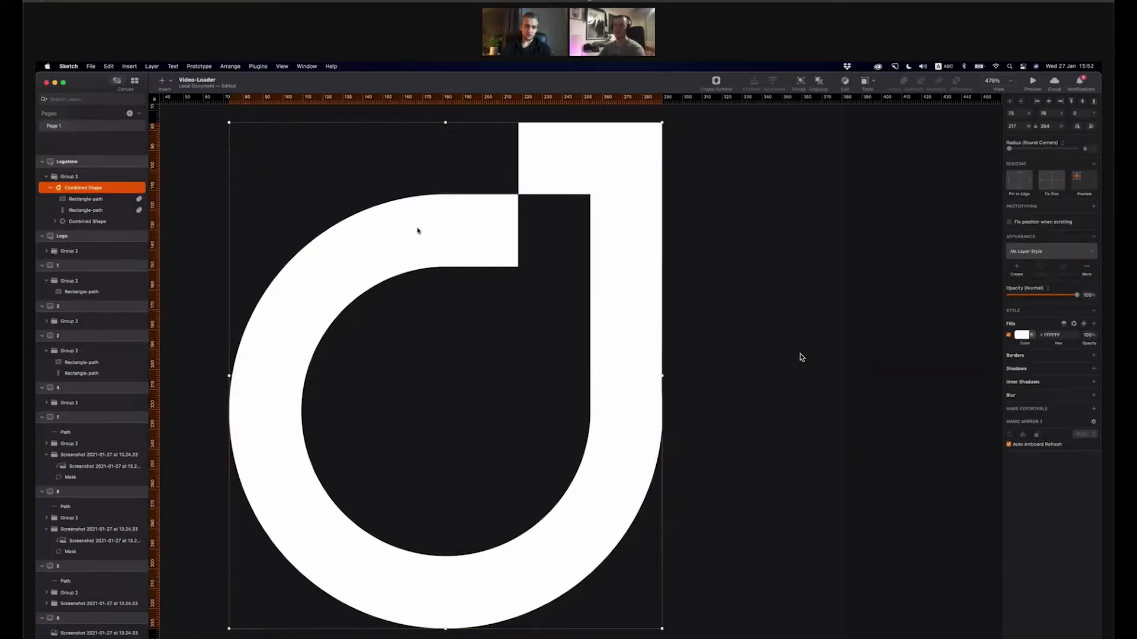
pyautogui.click(89, 199)
pyautogui.click(96, 189)
pyautogui.moveTo(590, 194); pyautogui.dragTo(301, 553)
pyautogui.keyDown('shift'); pyautogui.click(414, 569); pyautogui.keyUp('shift')
pyautogui.click(921, 80)
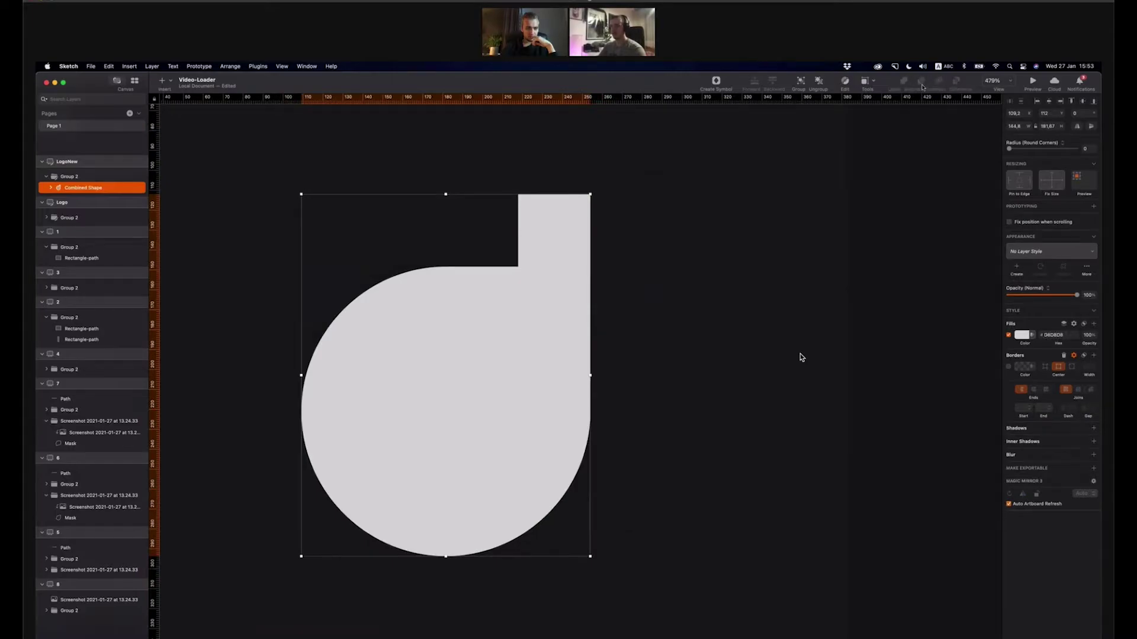
# Turn off the background colour of the LogoNew artboard
pyautogui.click(972, 305)
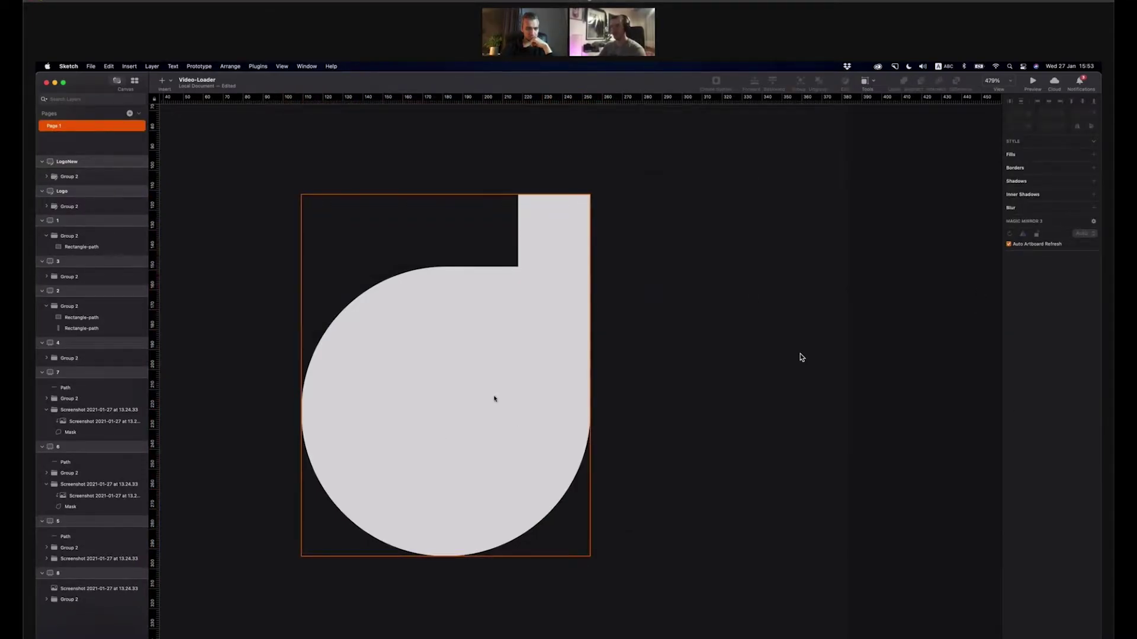
pyautogui.scroll(-10, 495, 399)
pyautogui.click(425, 298)
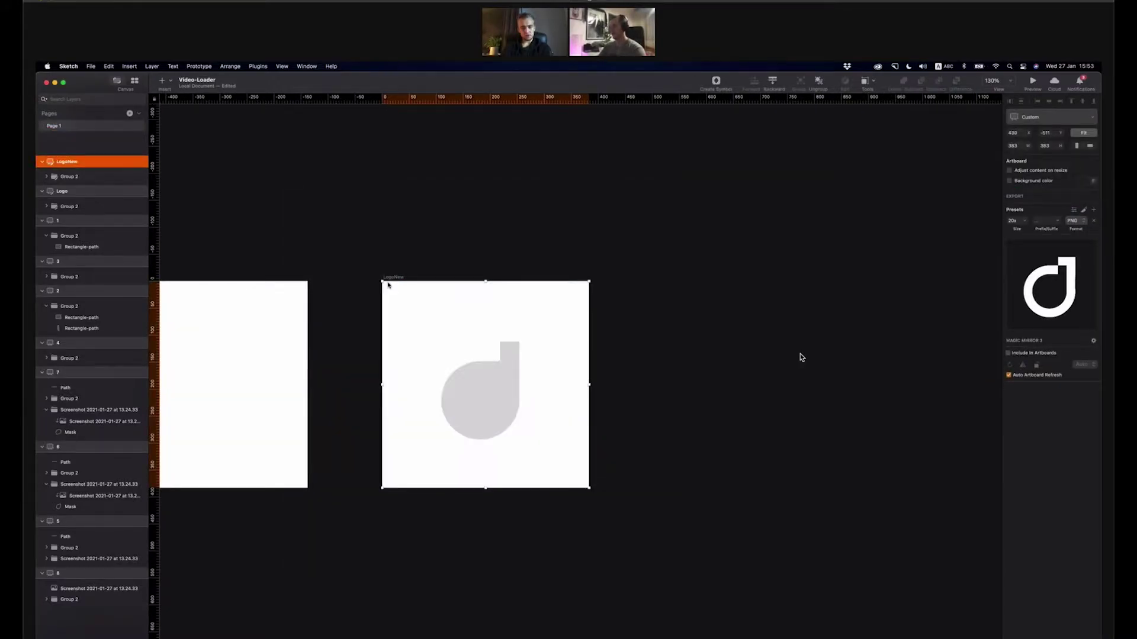
pyautogui.click(367, 295)
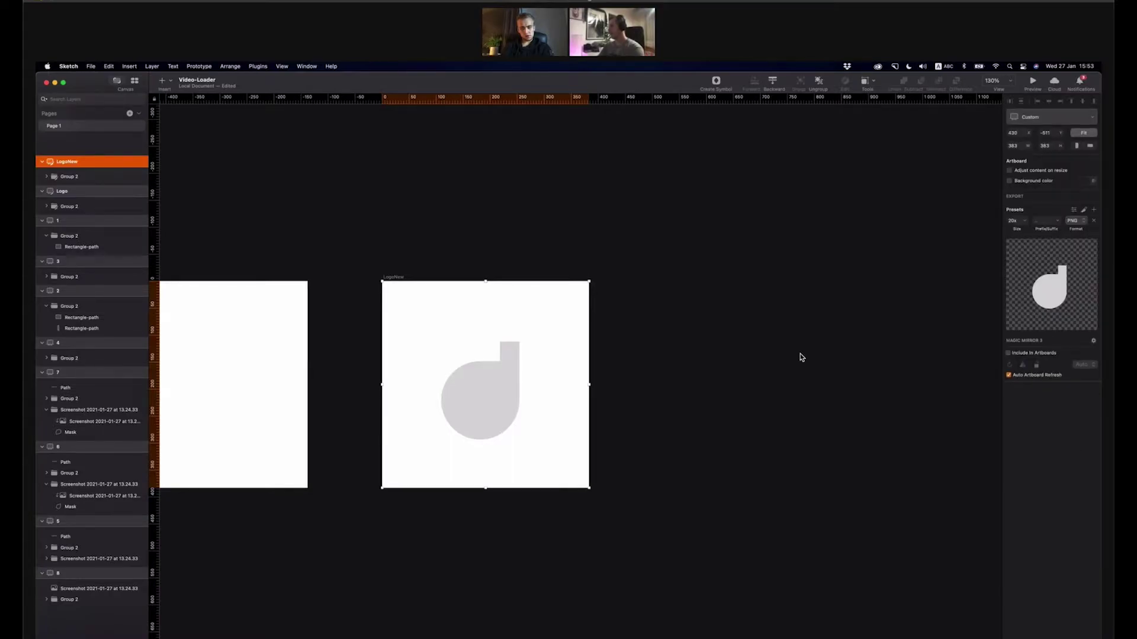
# Export the LogoNew artboard as a PNG named logo-mask into the AE folder
pyautogui.press('super+shift+e')
pyautogui.write('logo')
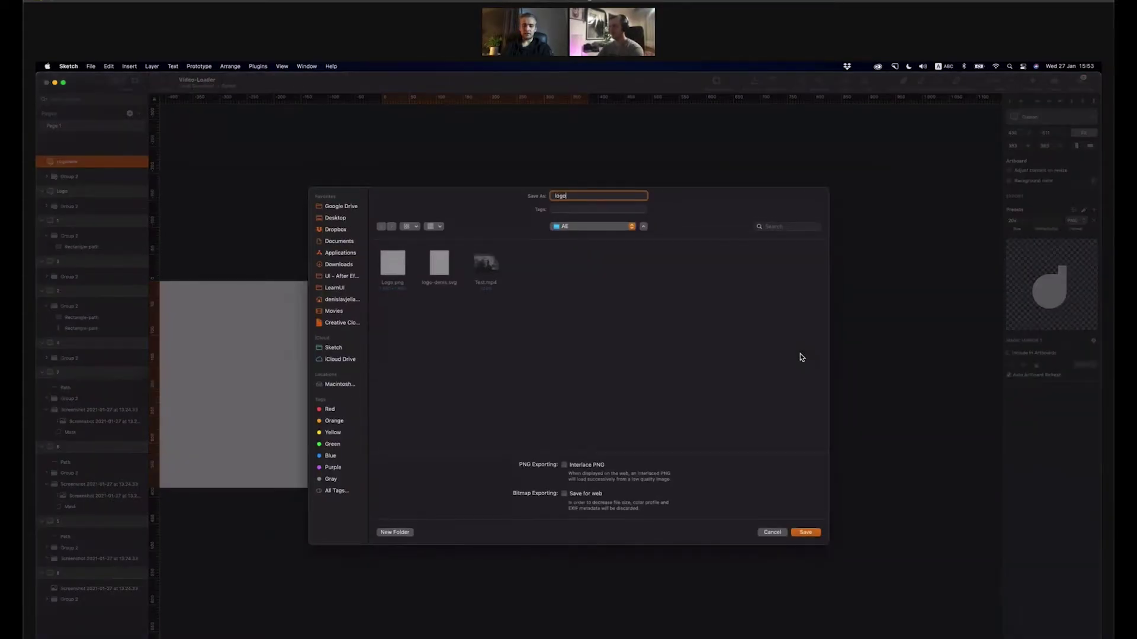
pyautogui.write('-nask')
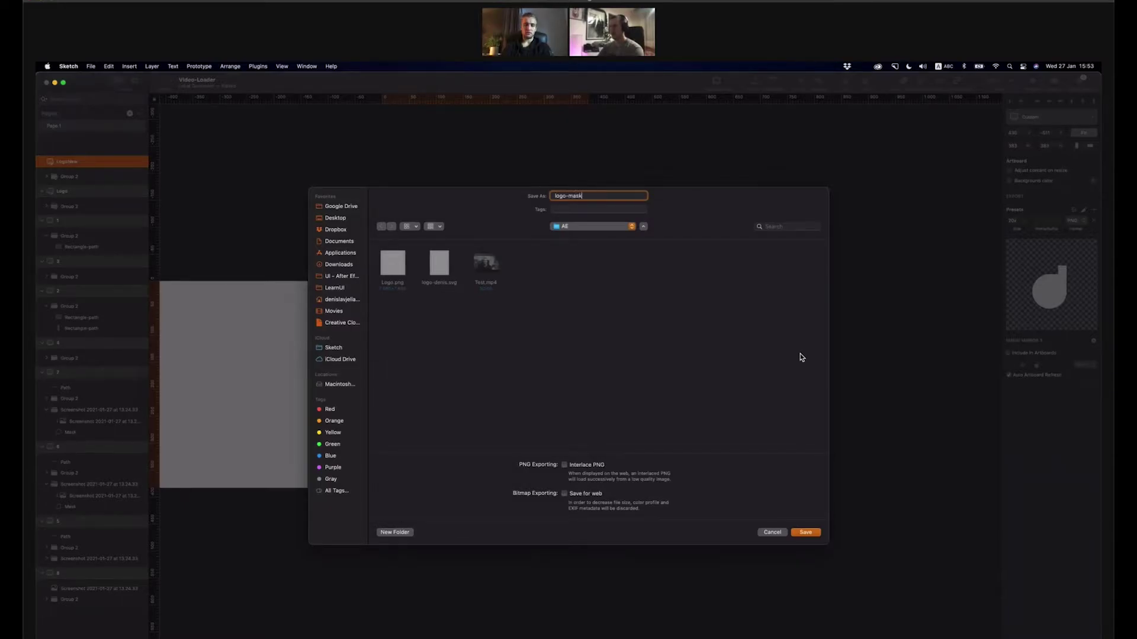
pyautogui.press('Return')
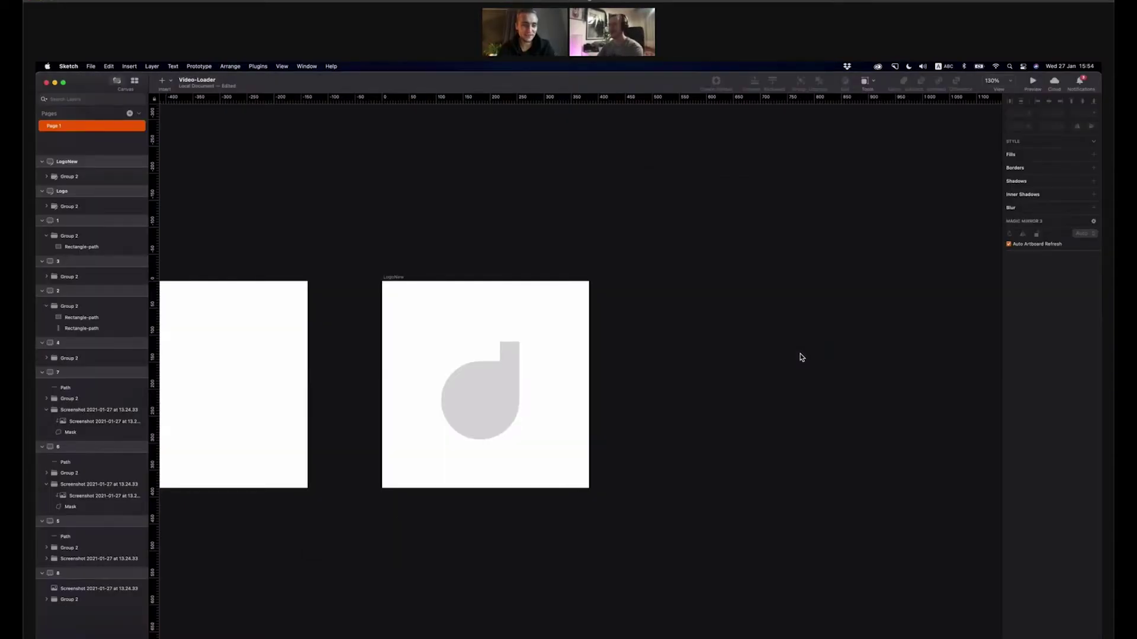
# Minimize Sketch and import logo-mask.png and Logo.png from the AE desktop folder into the After Effects project's Assets folder
pyautogui.click(54, 83)
pyautogui.doubleClick(1077, 152)
pyautogui.click(509, 218)
pyautogui.keyDown('shift'); pyautogui.click(498, 227); pyautogui.keyUp('shift')
pyautogui.moveTo(493, 225); pyautogui.dragTo(107, 179)
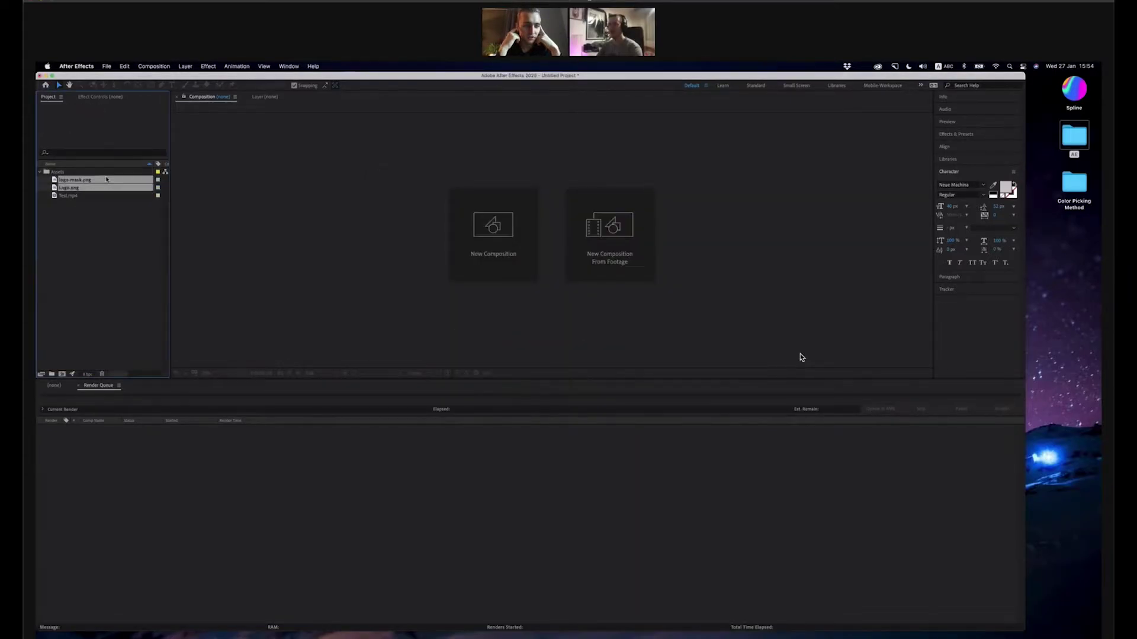
pyautogui.click(119, 257)
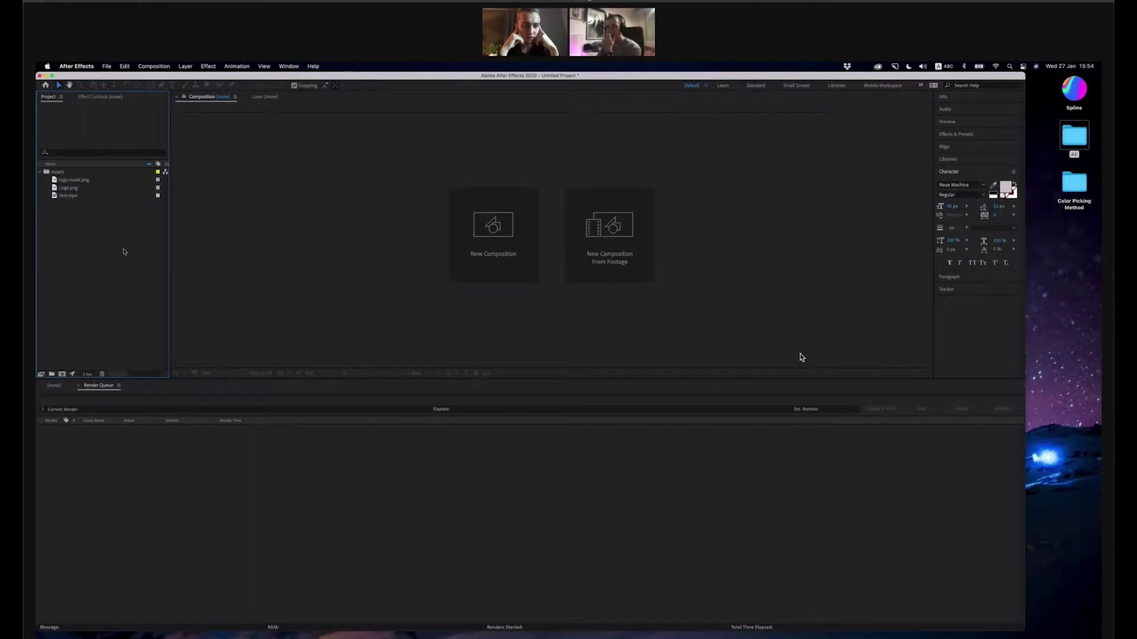
# Create a new composition from the Test.mp4 footage
pyautogui.click(91, 195)
pyautogui.rightClick(91, 195)
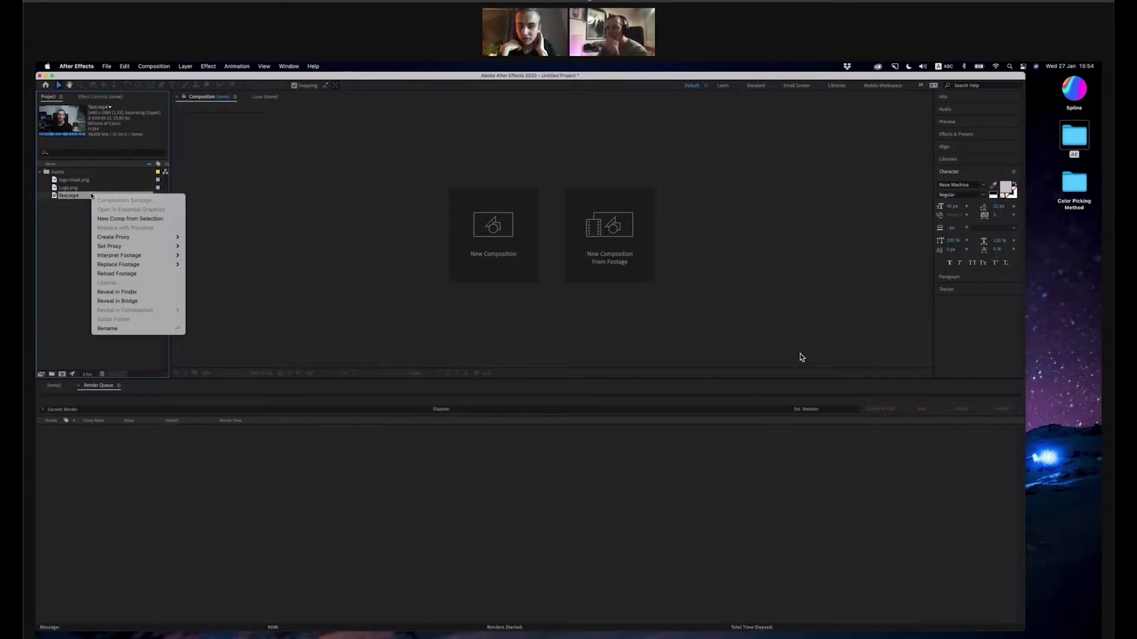
pyautogui.click(139, 220)
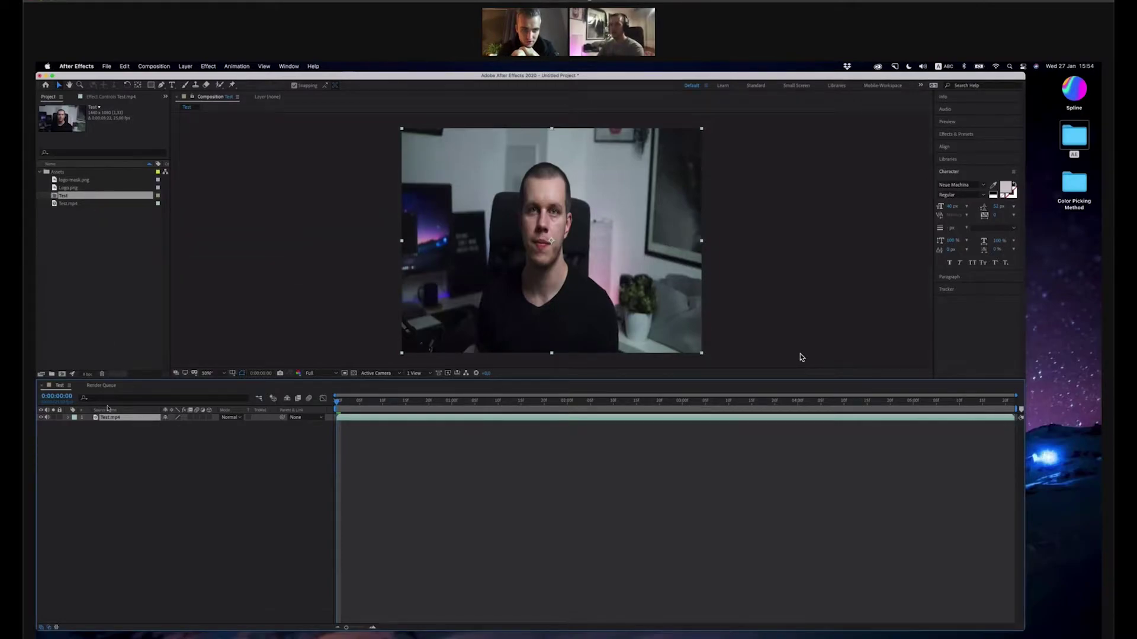
# Rename the Test composition in the project to Video and select it
pyautogui.rightClick(75, 196)
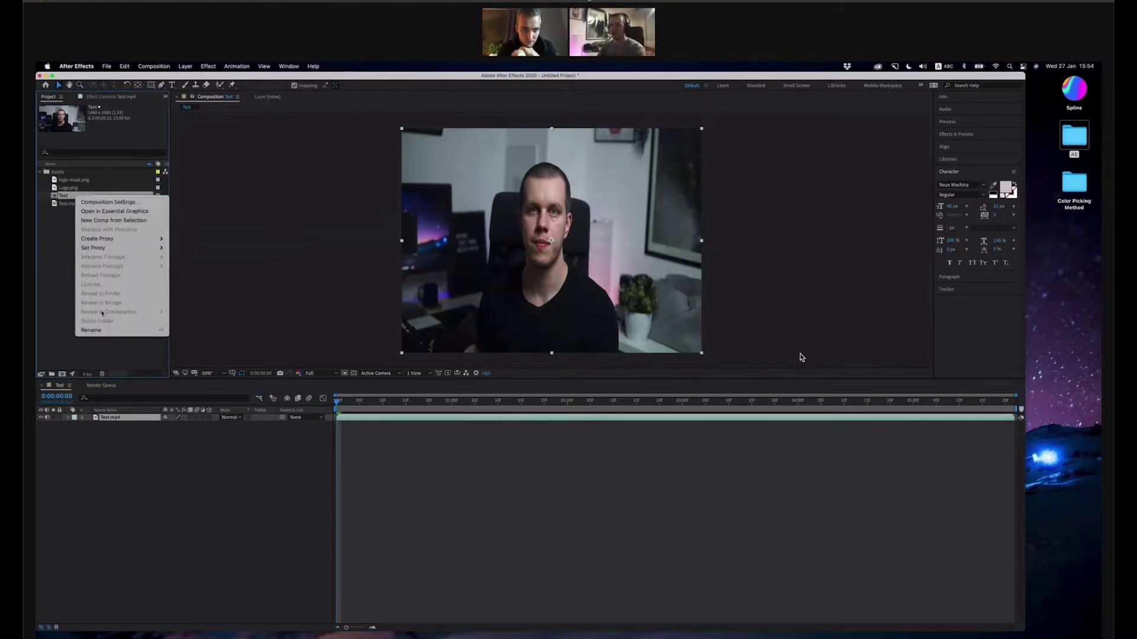
pyautogui.click(92, 330)
pyautogui.write('Video')
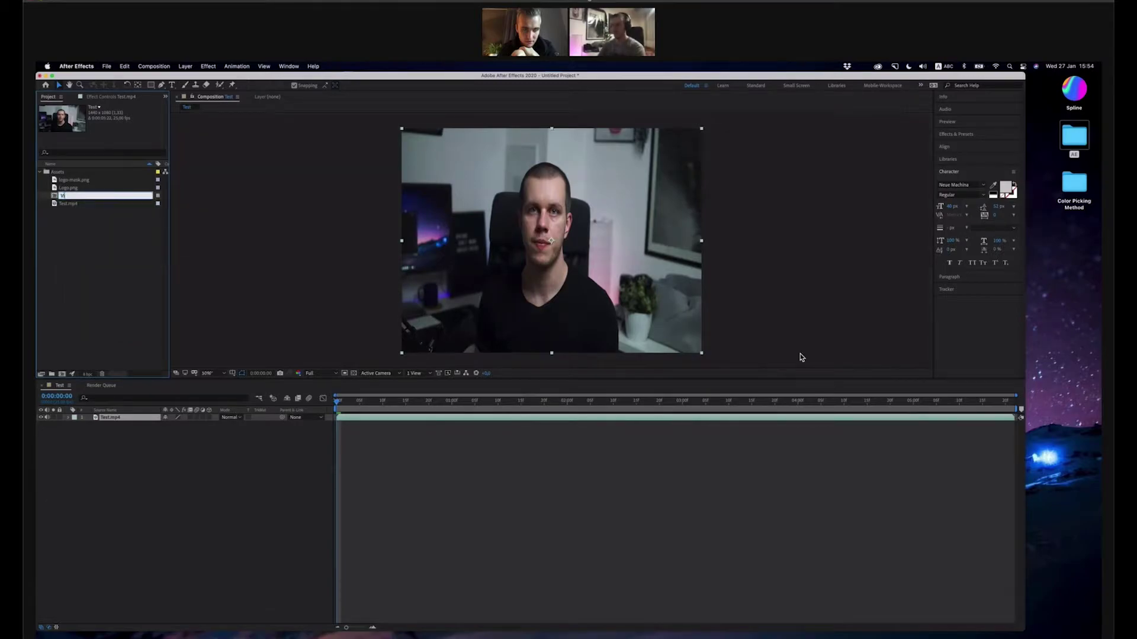
pyautogui.press('Return')
pyautogui.click(137, 275)
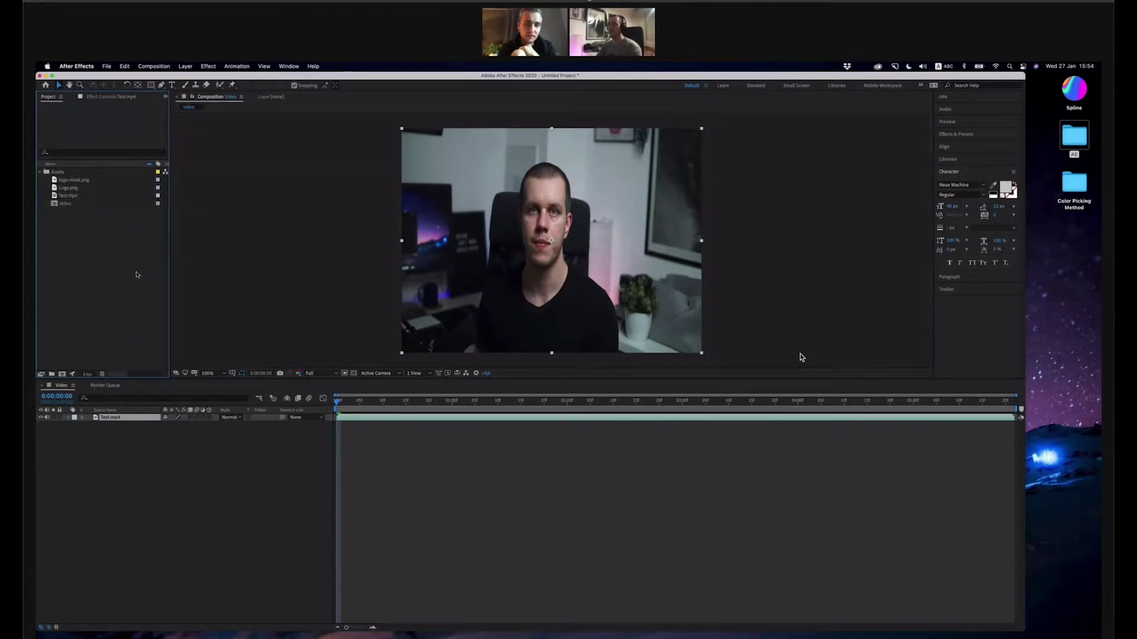
pyautogui.click(80, 204)
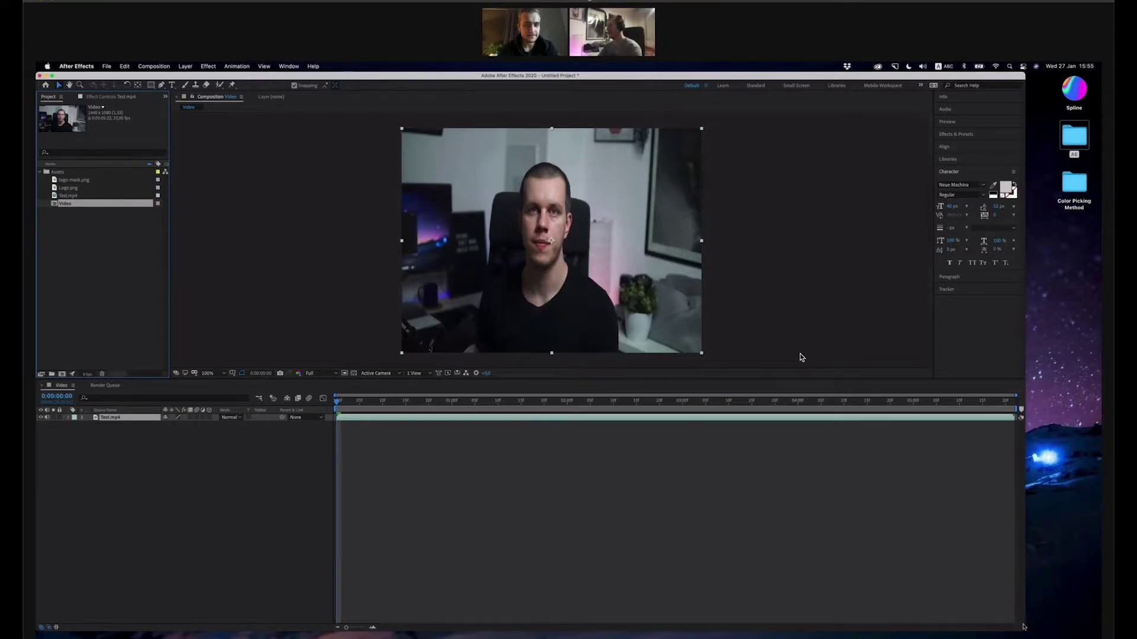
# Enlarge the application window to fill the screen and clear the layer and project item selections
pyautogui.moveTo(1023, 626); pyautogui.dragTo(1100, 638)
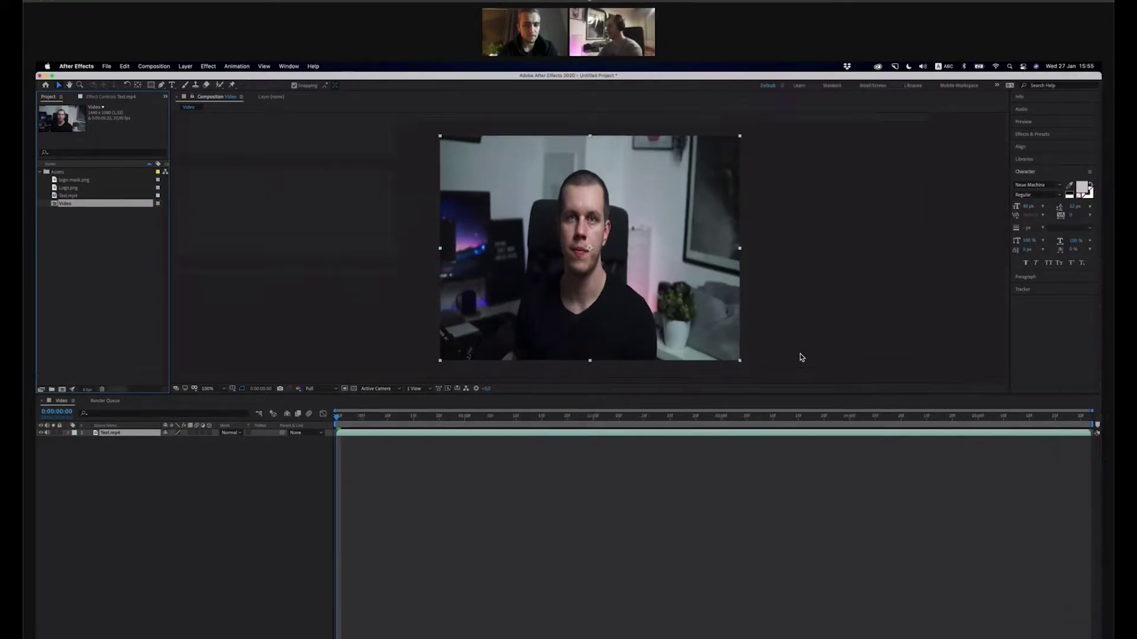
pyautogui.click(627, 520)
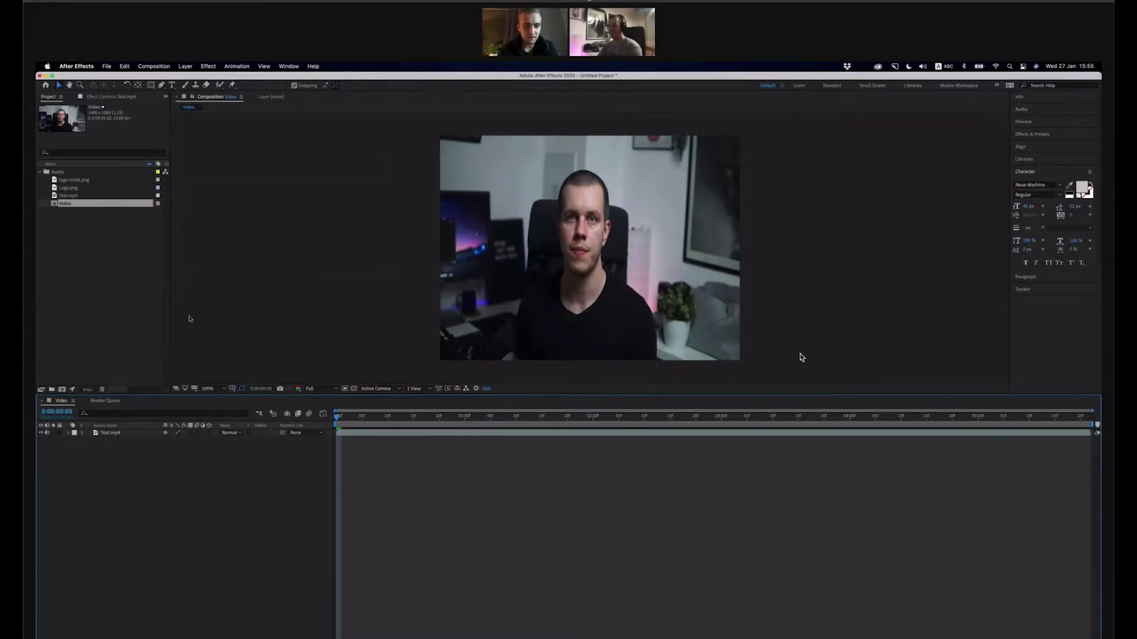
pyautogui.click(119, 280)
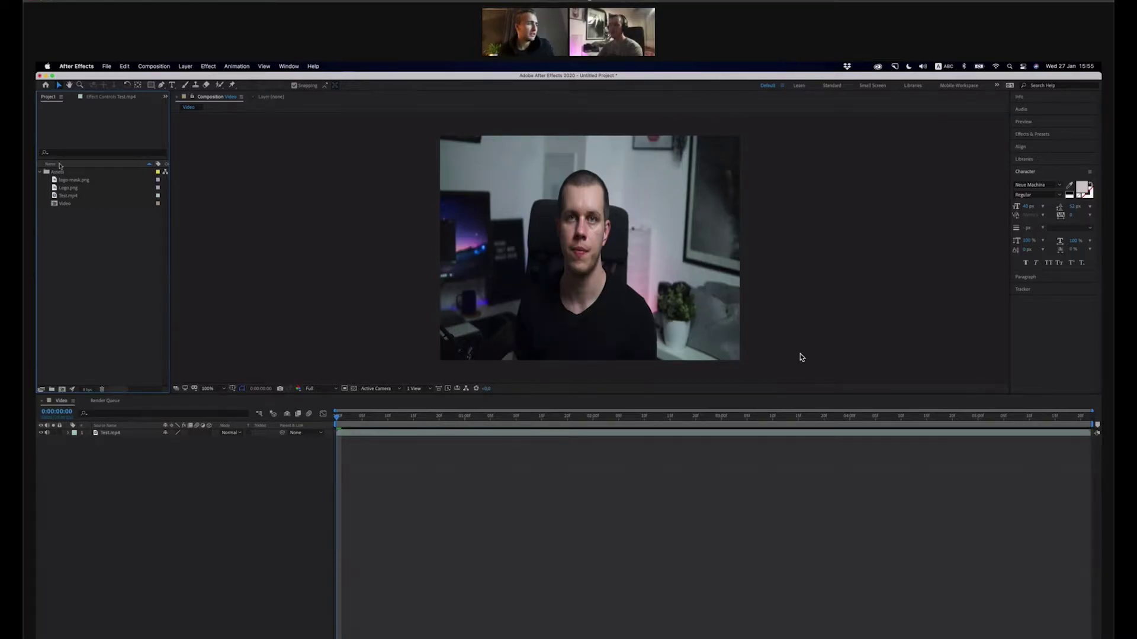
# Start a new composition with the HDTV 1080 29.97 preset and set its duration to 30 seconds
pyautogui.click(154, 67)
pyautogui.click(169, 86)
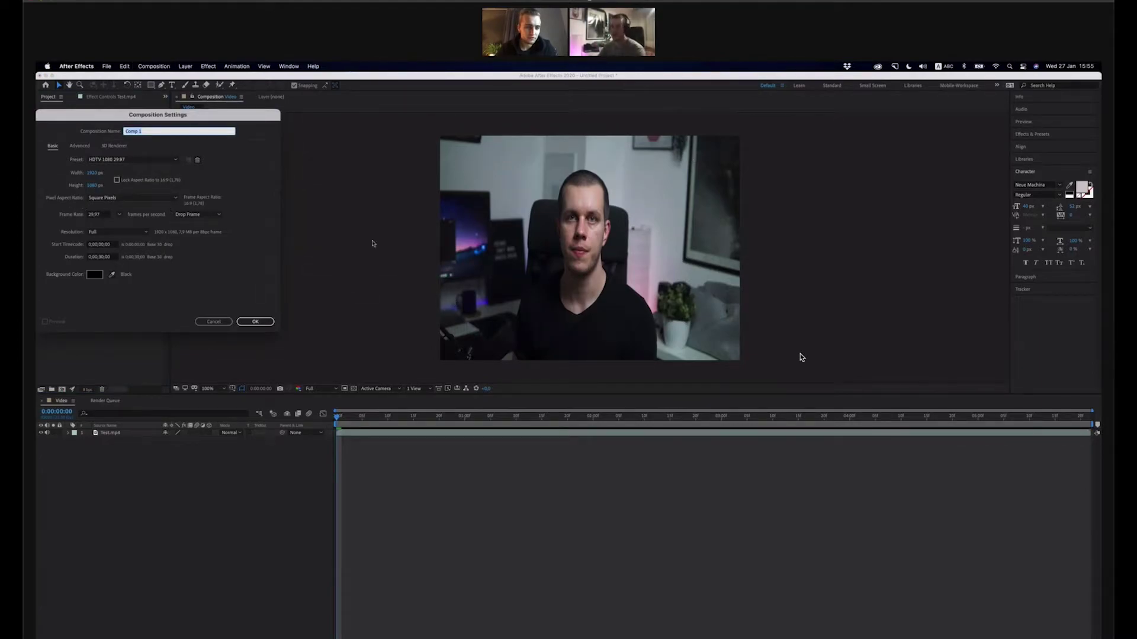
pyautogui.click(104, 214)
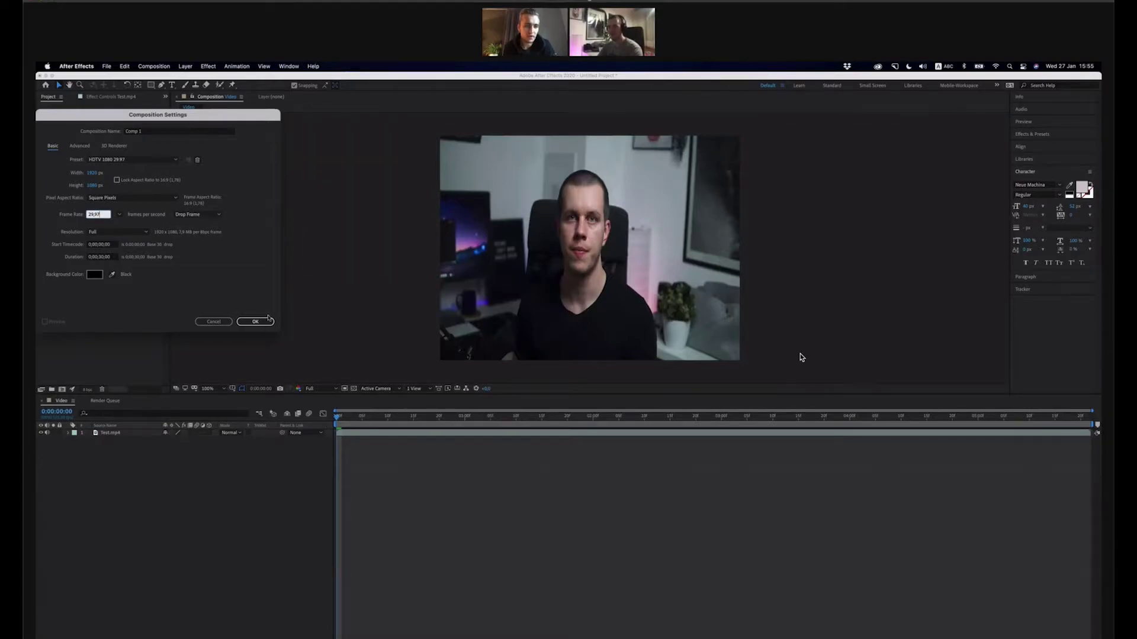
pyautogui.click(101, 257)
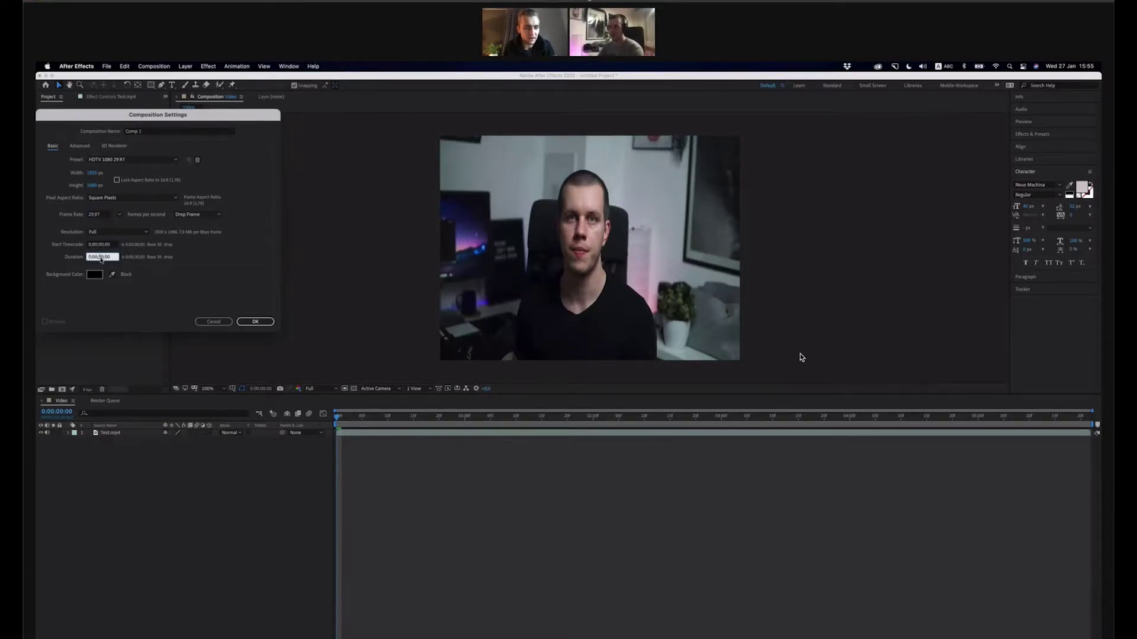
pyautogui.press('BackSpace')
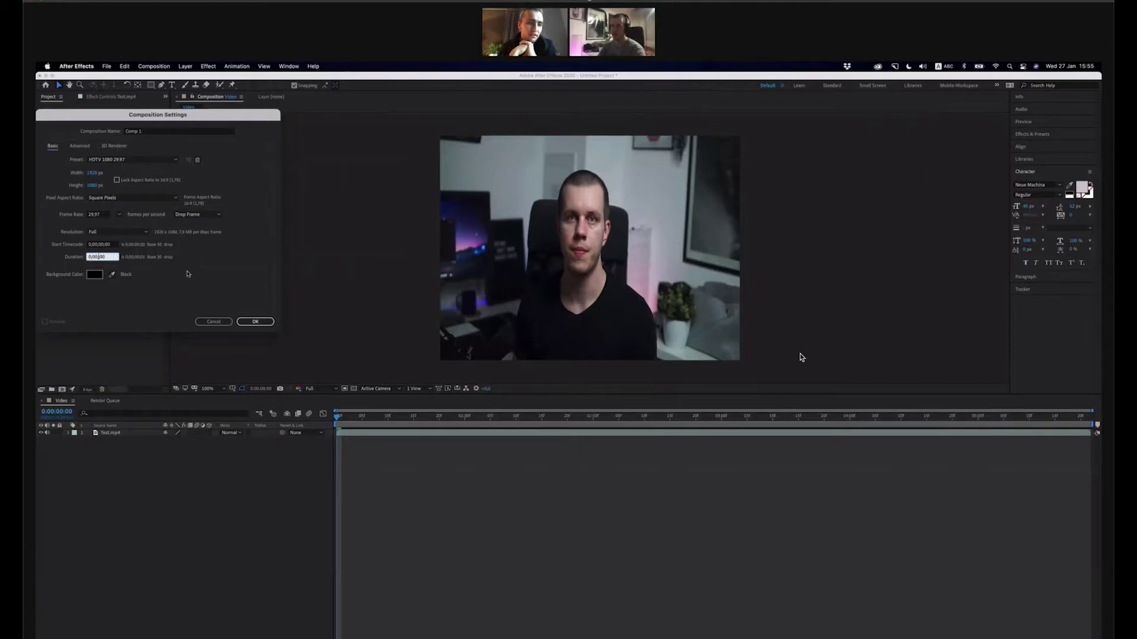
pyautogui.write('05')
pyautogui.press('BackSpace')
pyautogui.press('BackSpace')
pyautogui.write('30;')
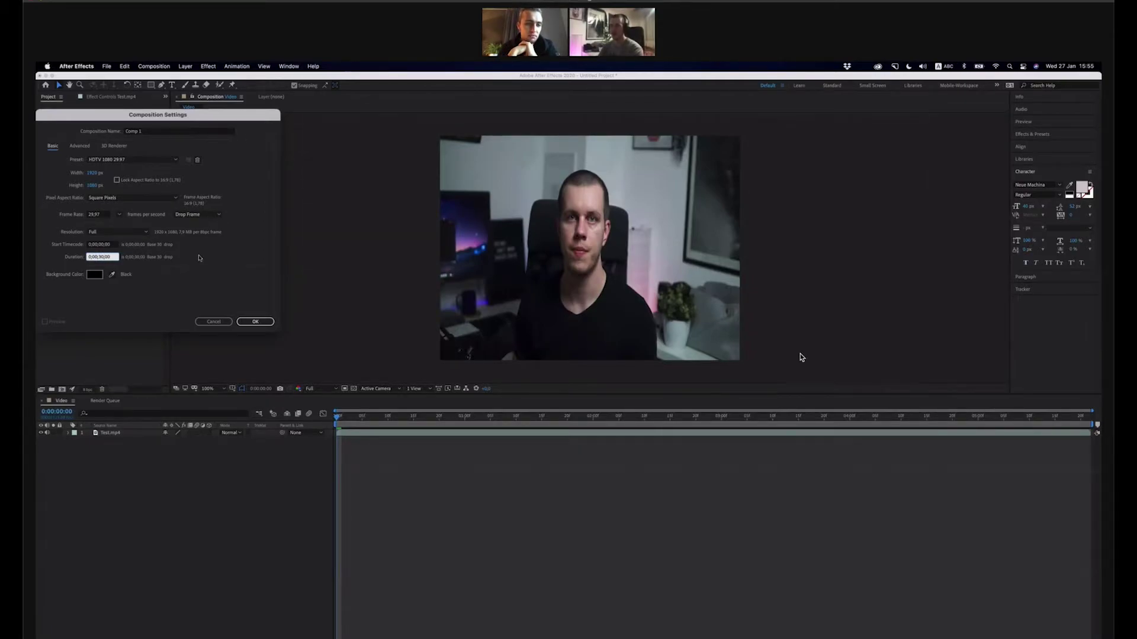
# Name the new composition Main-Intro and create it
pyautogui.click(155, 132)
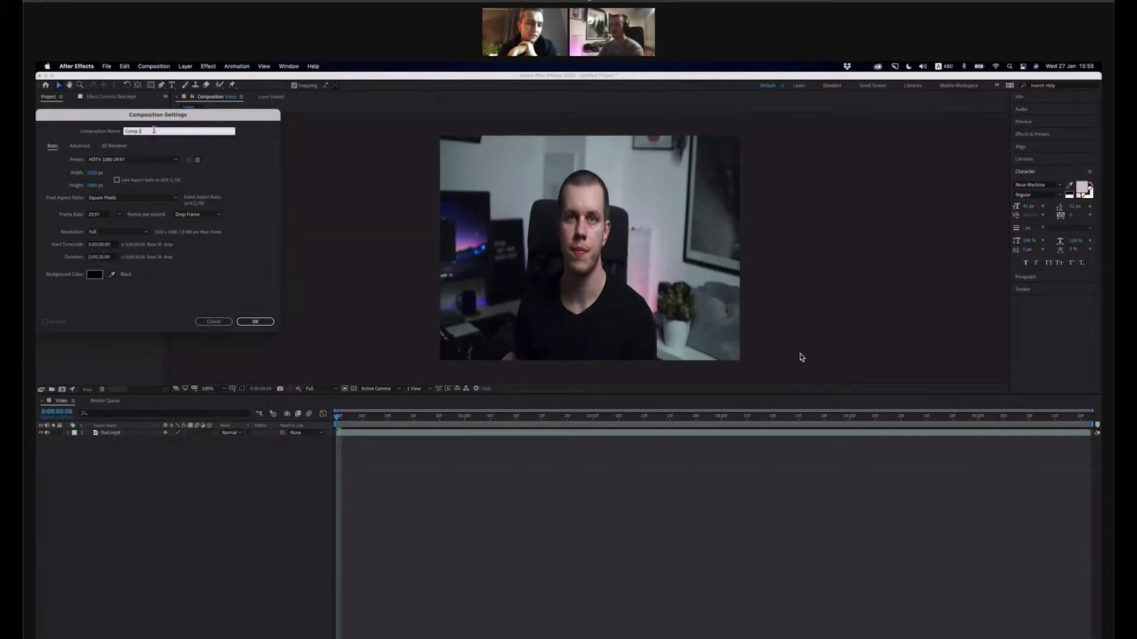
pyautogui.write('Main-Comp')
pyautogui.write('-')
pyautogui.press('BackSpace')
pyautogui.press('BackSpace')
pyautogui.press('BackSpace')
pyautogui.press('BackSpace')
pyautogui.press('BackSpace')
pyautogui.write('Intro')
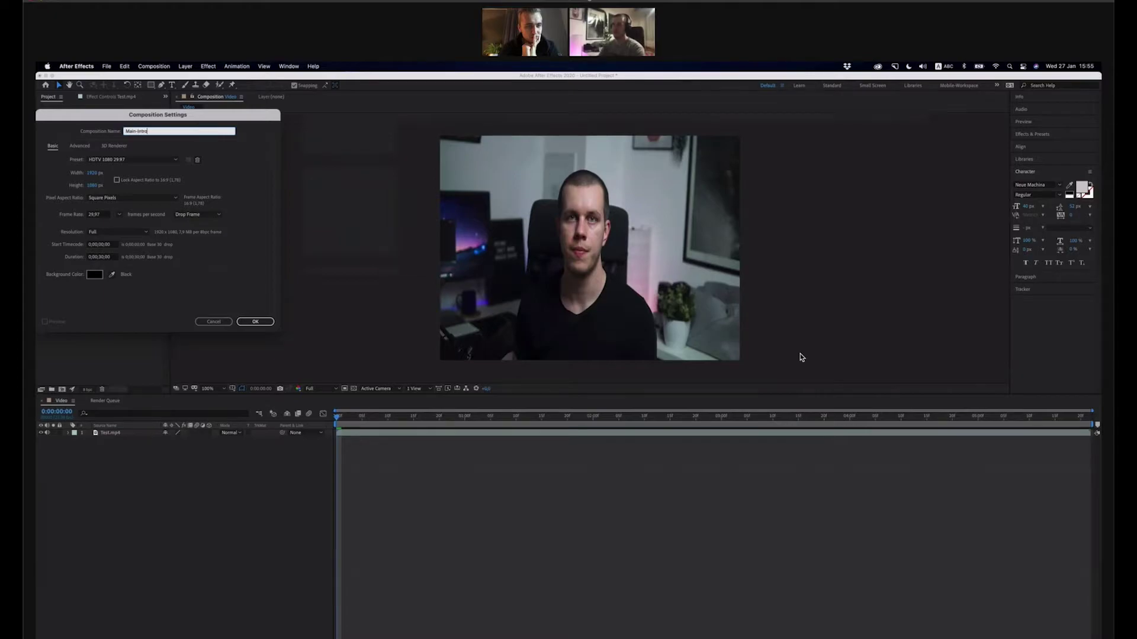
pyautogui.click(269, 322)
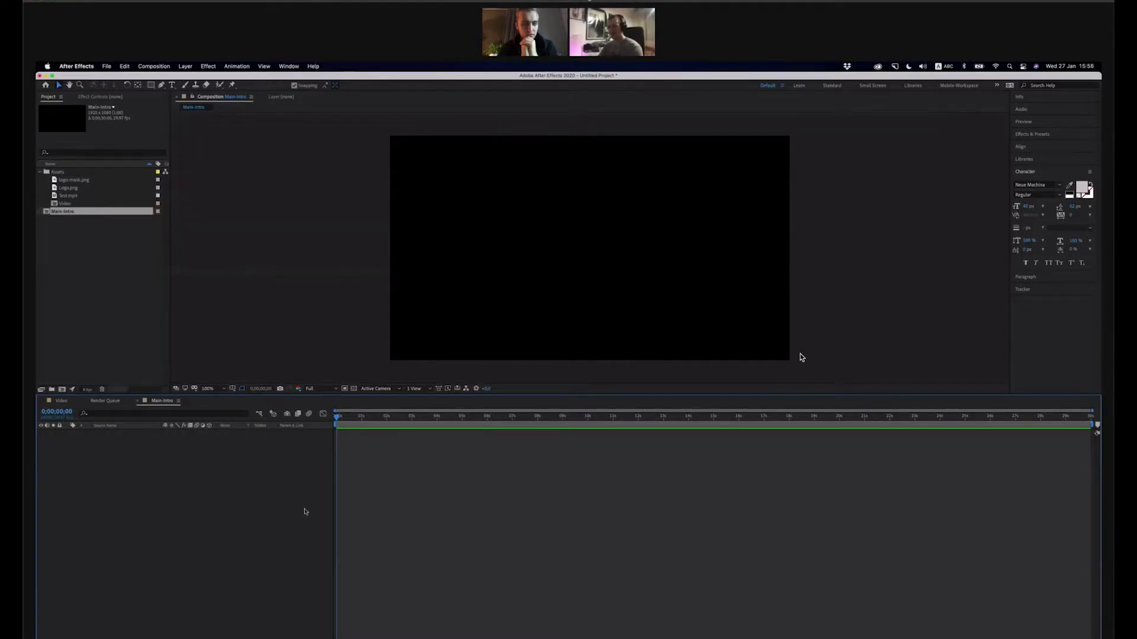
# Add the Video composition as a layer in Main-Intro, preview it briefly, and return the playhead to the start
pyautogui.click(84, 204)
pyautogui.moveTo(83, 207); pyautogui.dragTo(115, 513)
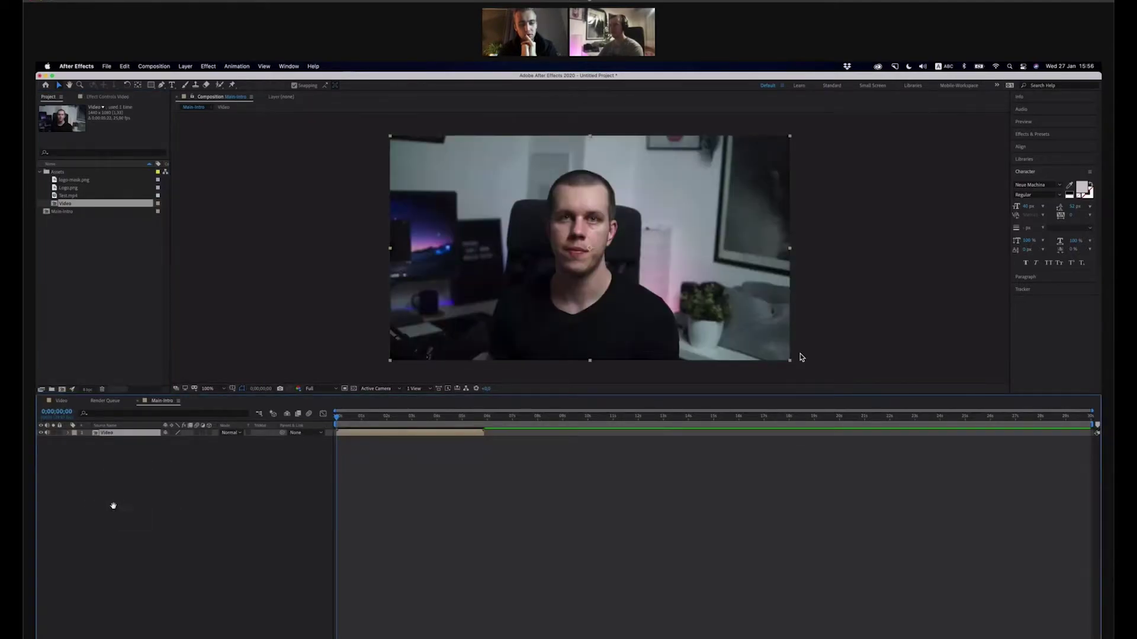
pyautogui.press('space')
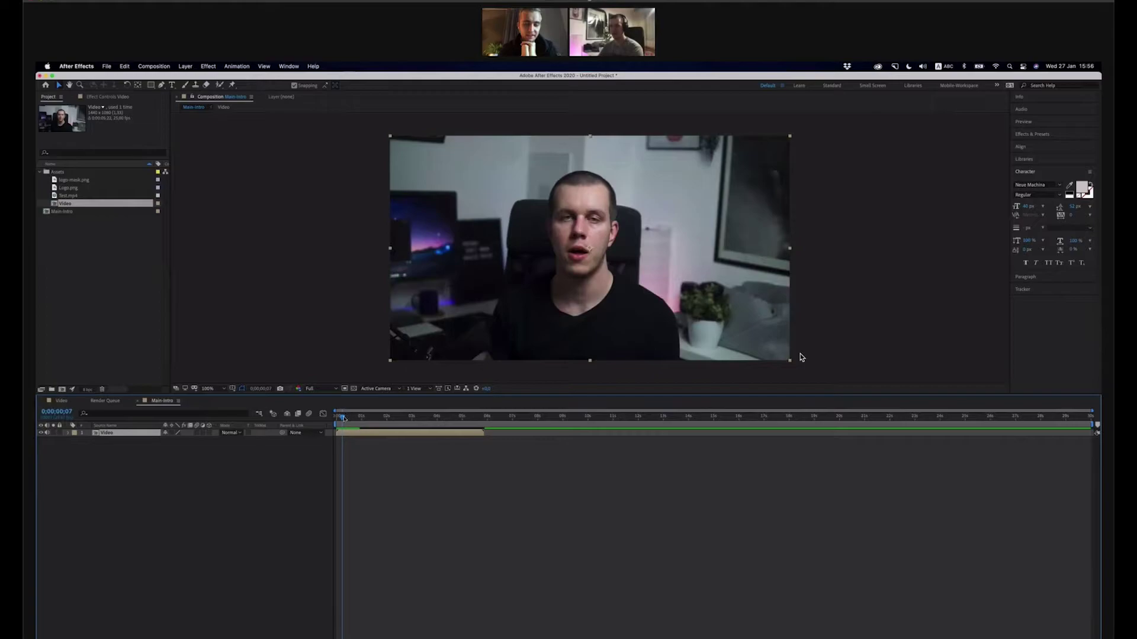
pyautogui.click(334, 420)
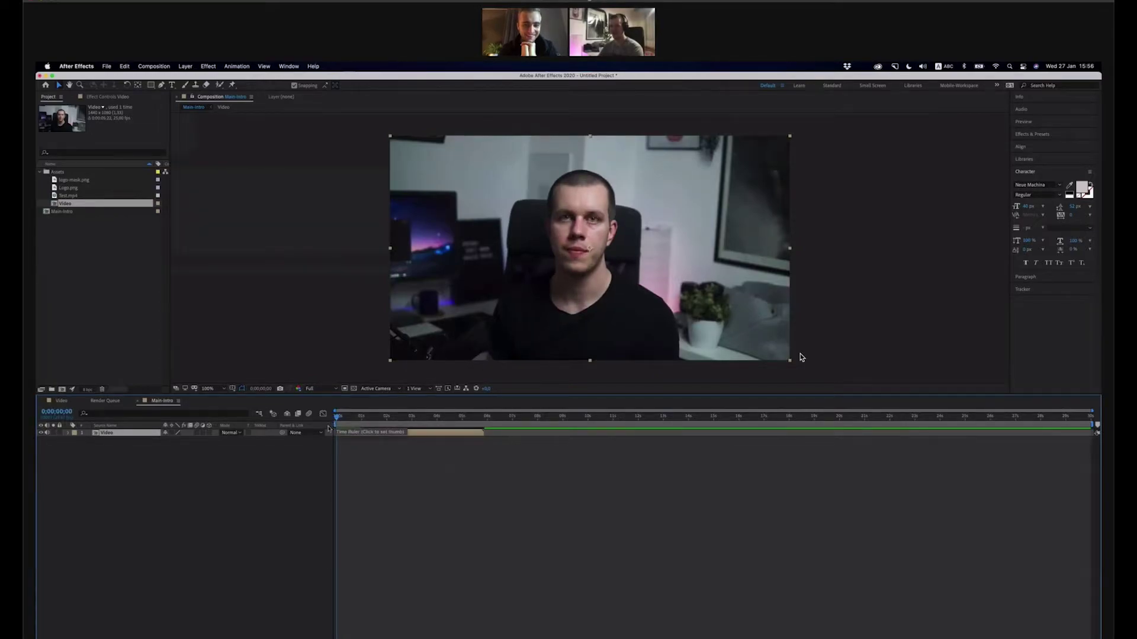
pyautogui.click(275, 481)
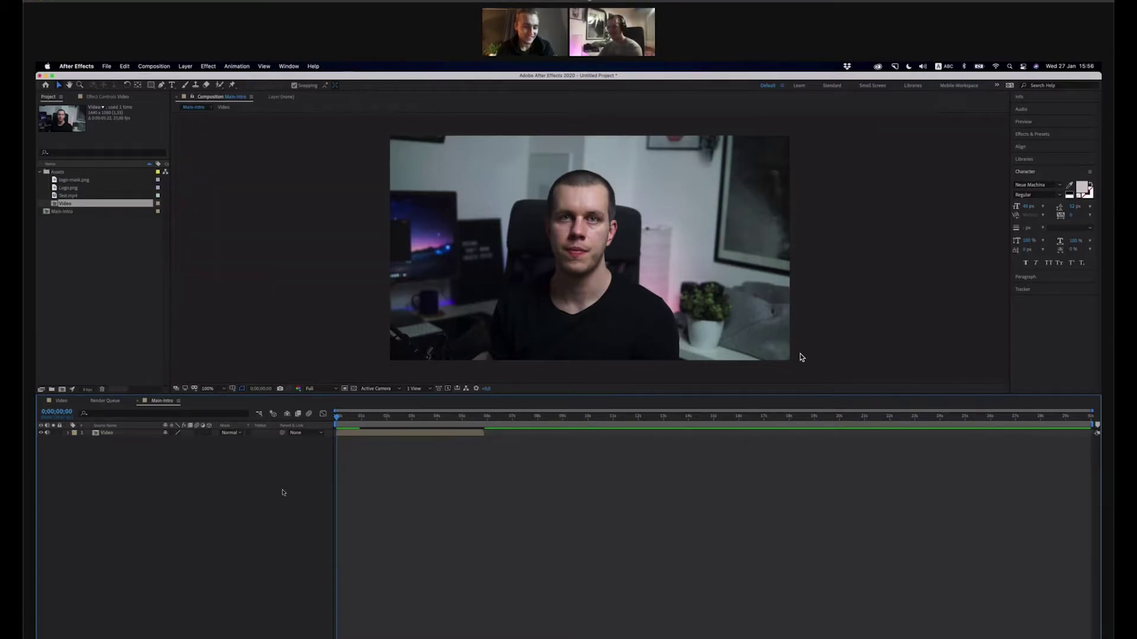
pyautogui.click(95, 266)
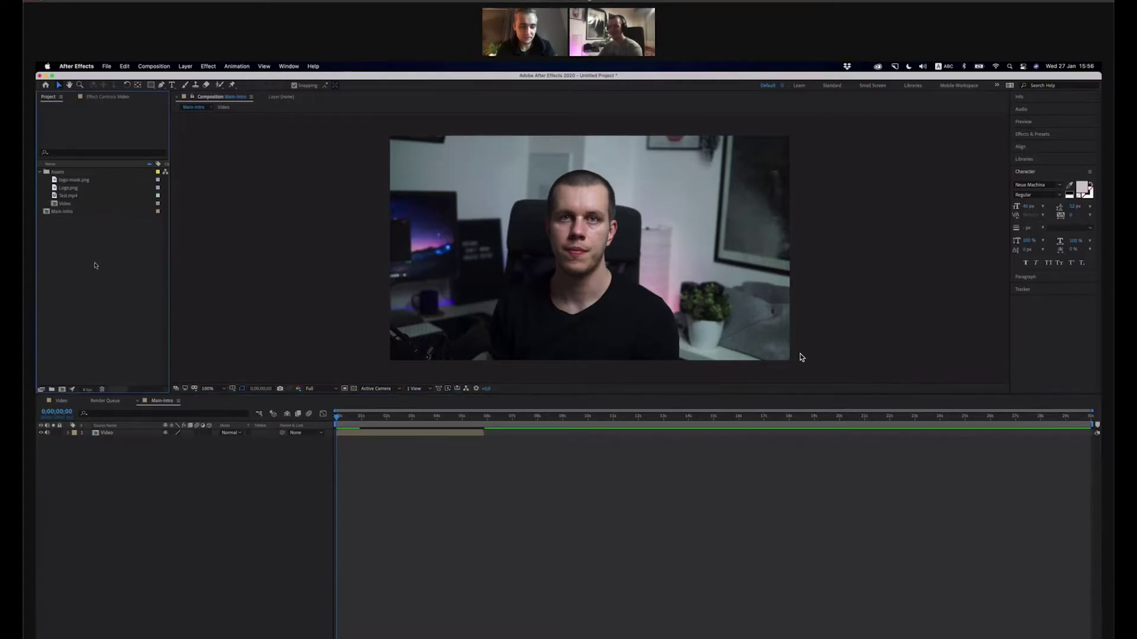
# Open the nested Video composition from its layer to view the Test.mp4 footage inside, and return to the Main-Intro composition
pyautogui.click(143, 435)
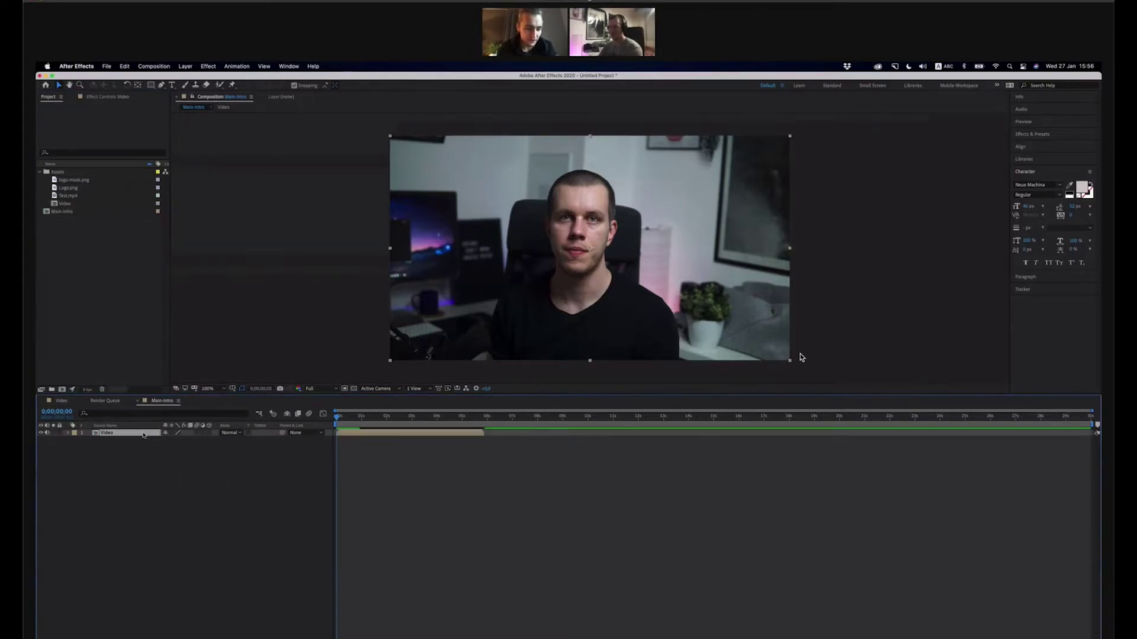
pyautogui.doubleClick(144, 434)
pyautogui.rightClick(142, 433)
pyautogui.moveTo(178, 431)
pyautogui.click(310, 480)
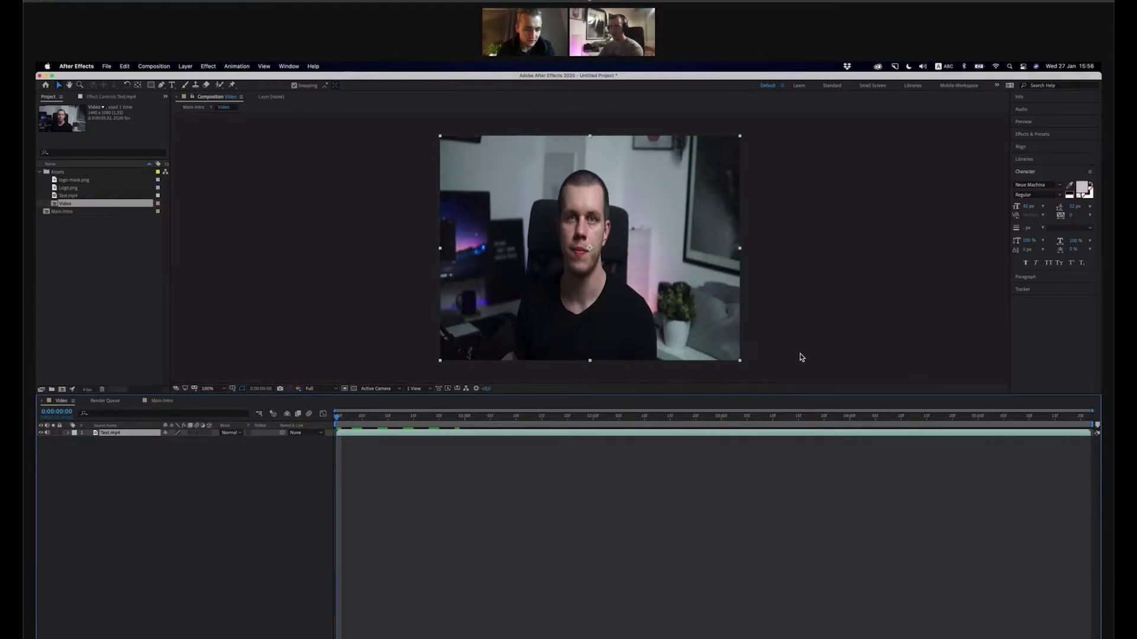
pyautogui.click(272, 587)
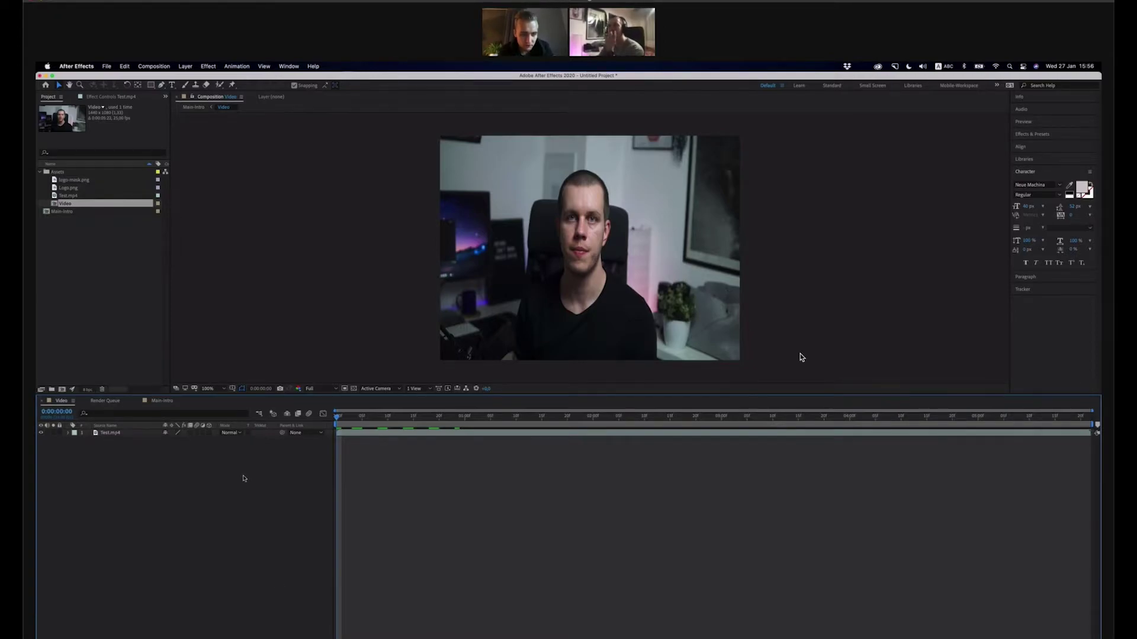
pyautogui.click(69, 212)
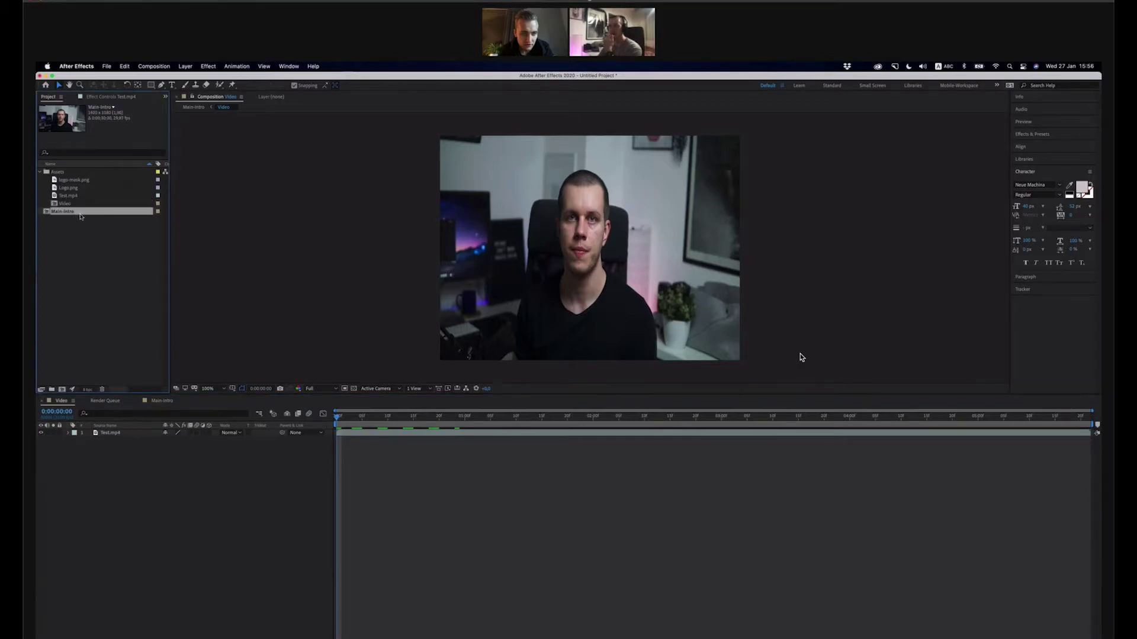
pyautogui.doubleClick(81, 216)
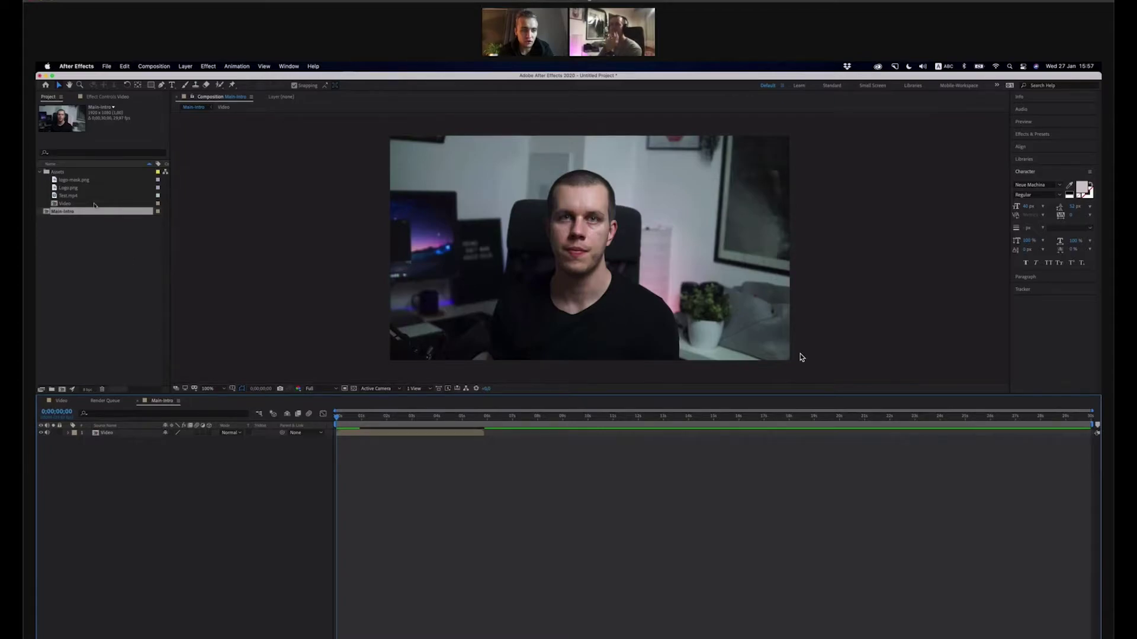
# Add Logo.png and logo-mask.png to the Main-Intro composition as layers beneath the Video layer
pyautogui.click(80, 189)
pyautogui.moveTo(79, 189); pyautogui.dragTo(124, 491)
pyautogui.moveTo(74, 179); pyautogui.dragTo(125, 499)
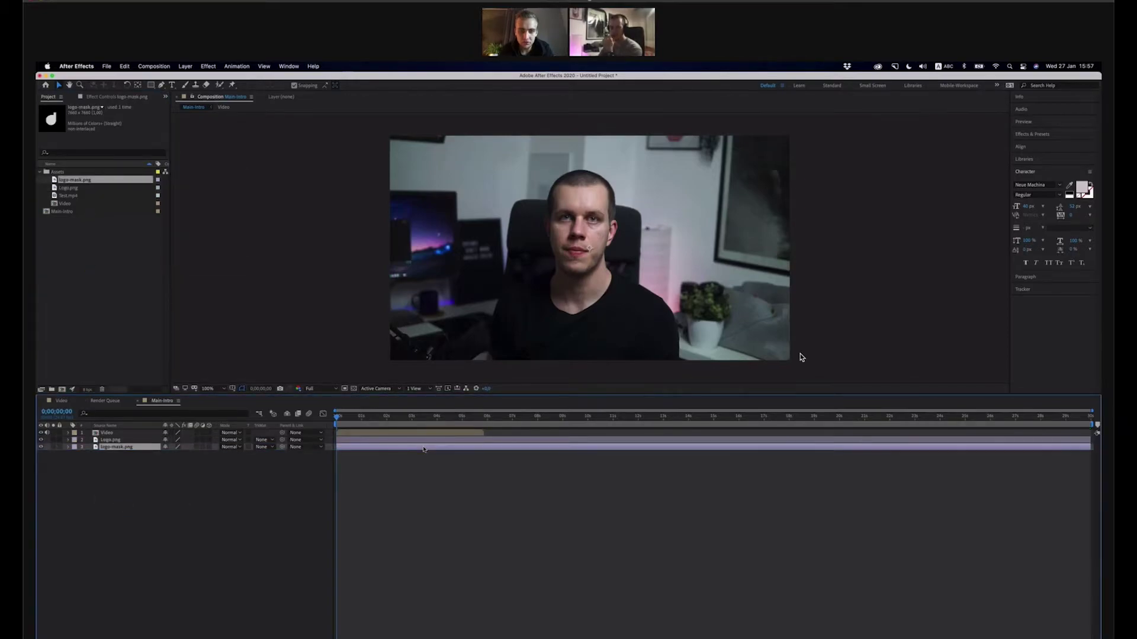
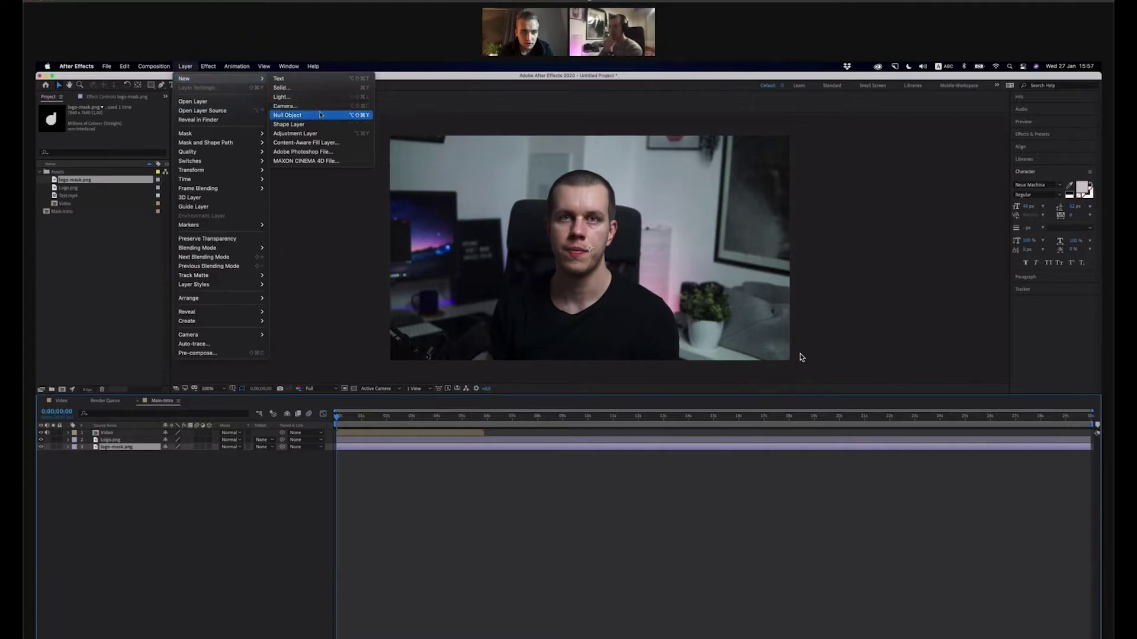
# Create a null object in Main-Intro and fit it to the composition frame
pyautogui.click(320, 115)
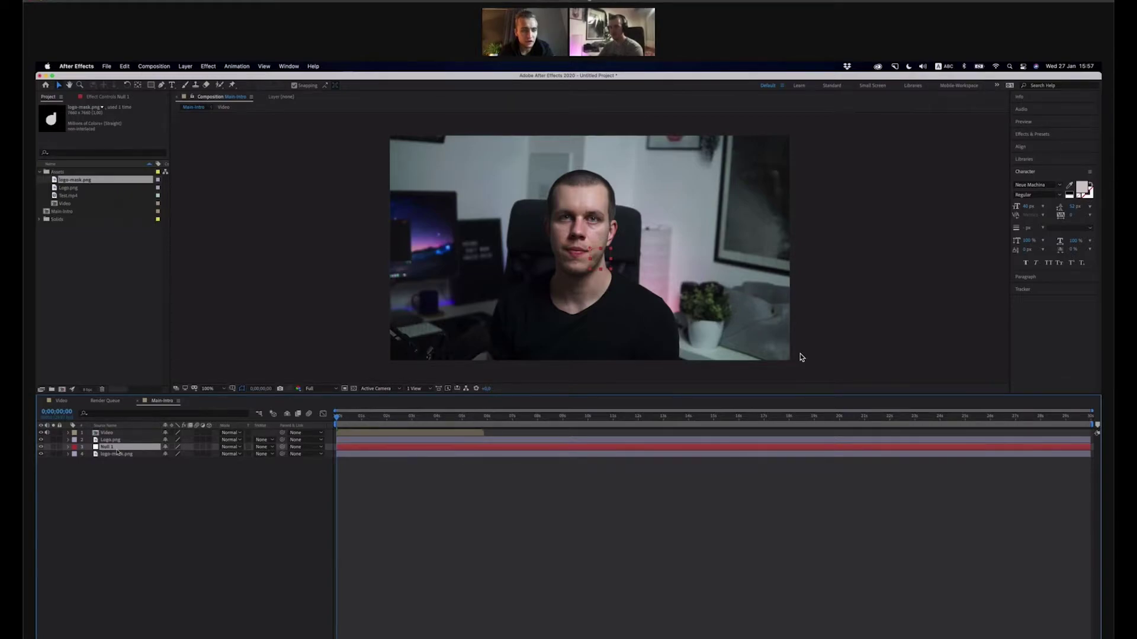
pyautogui.click(139, 85)
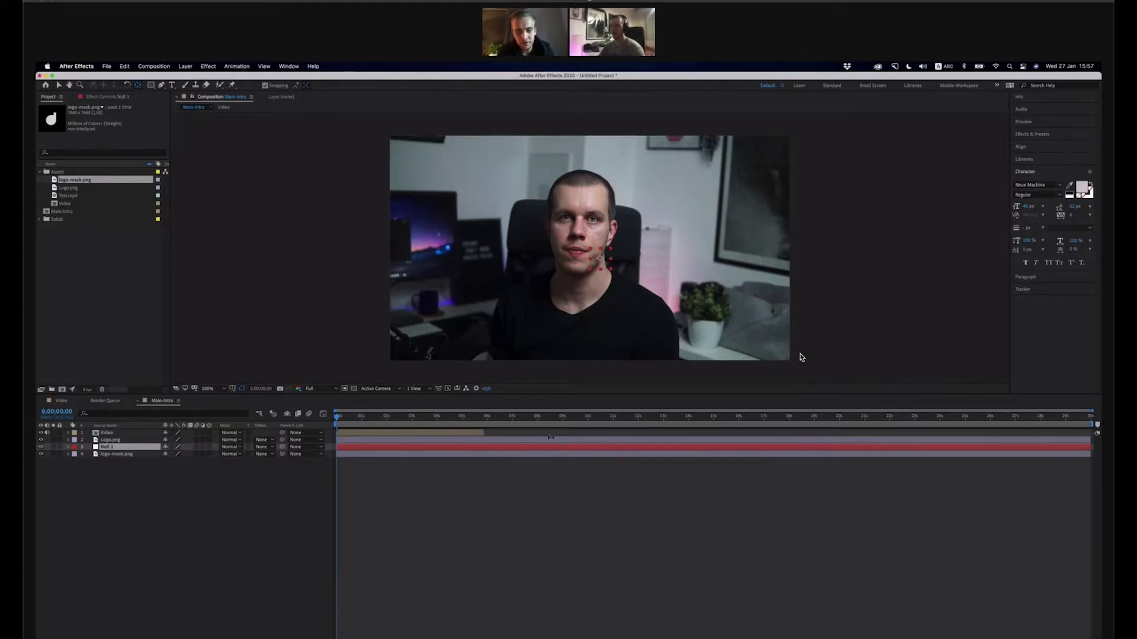
pyautogui.rightClick(600, 259)
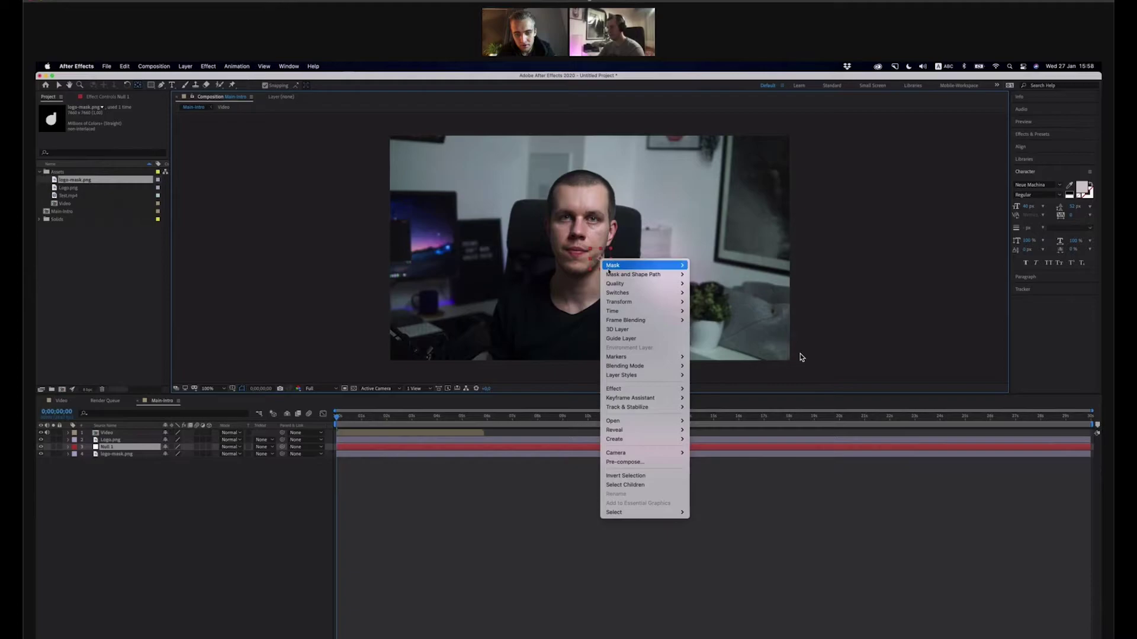
pyautogui.moveTo(669, 303)
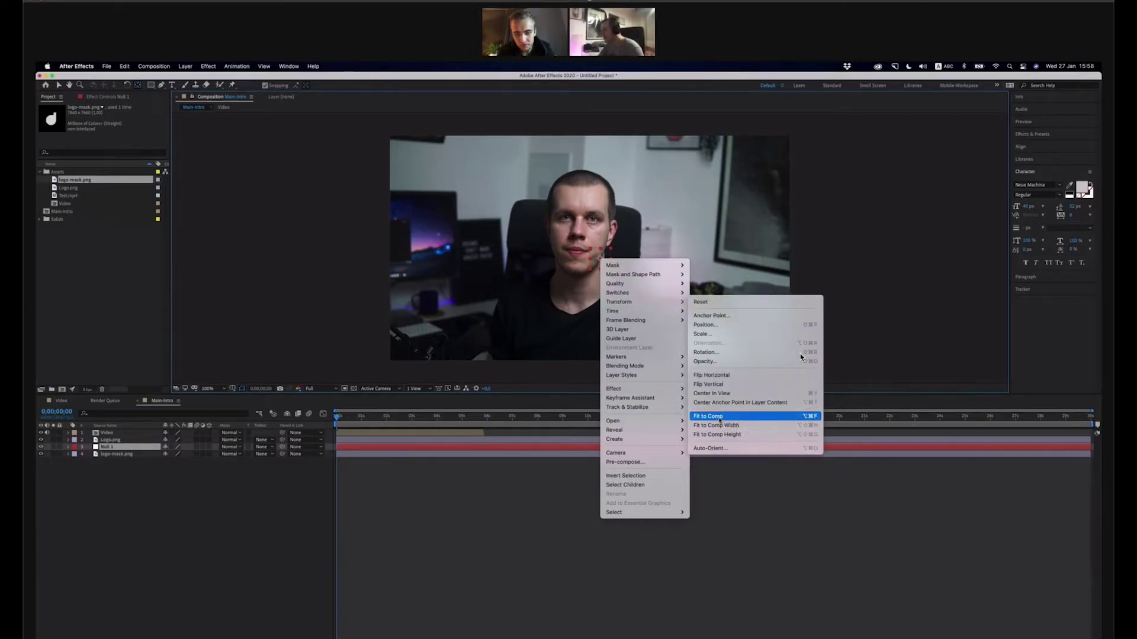
pyautogui.click(720, 418)
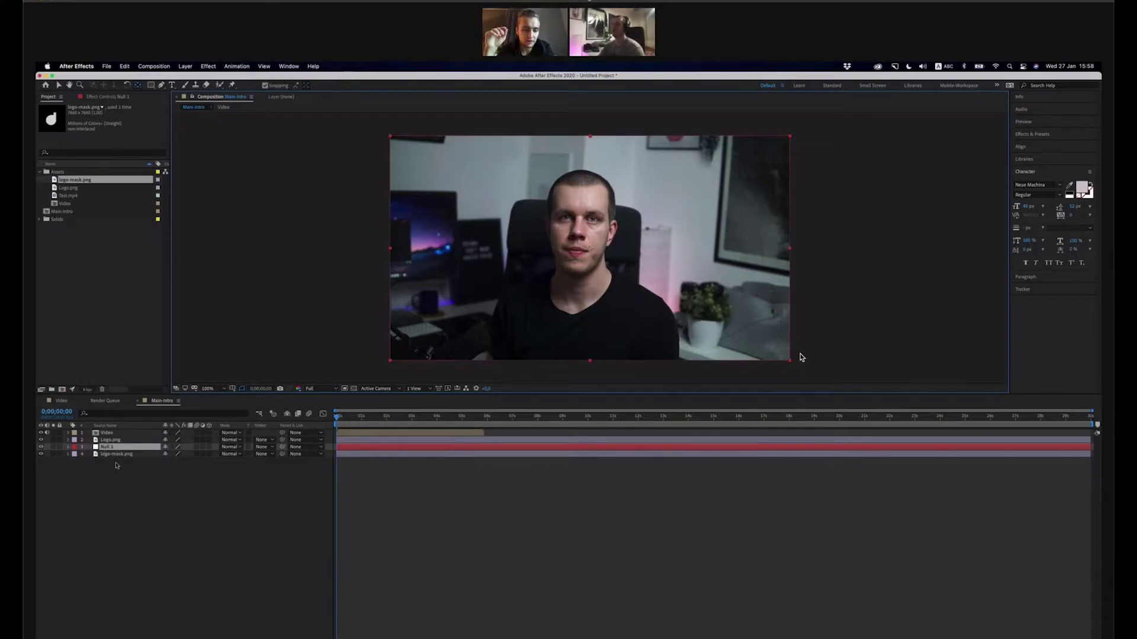
# Reorder the layers so the null is on top, above Logo.png and logo-mask.png, with Video at the bottom
pyautogui.moveTo(113, 447); pyautogui.dragTo(118, 438)
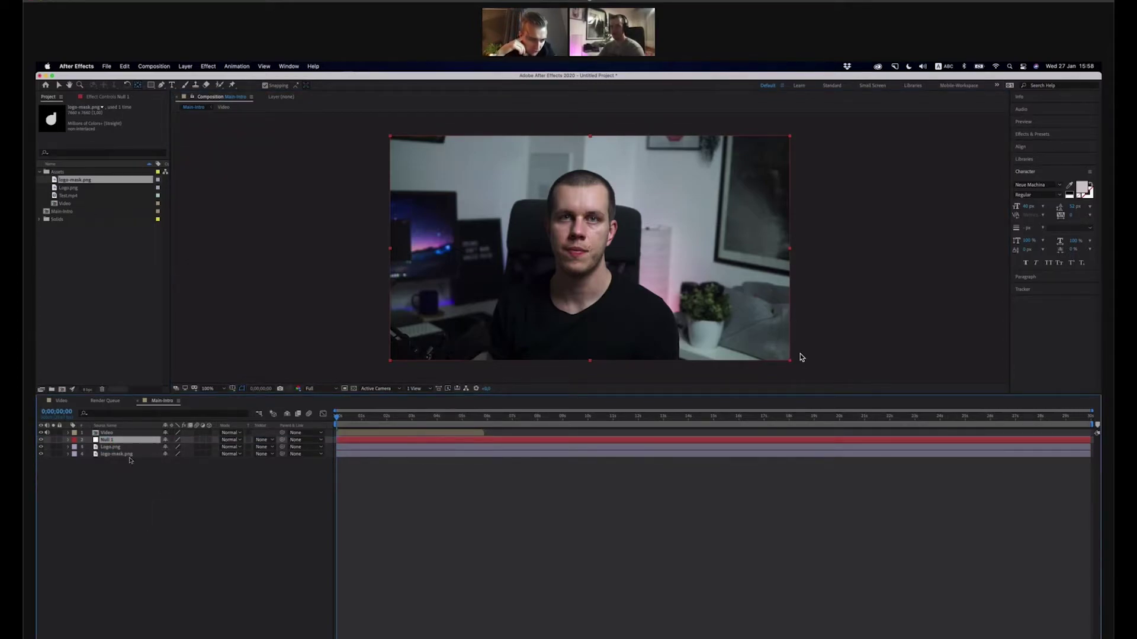
pyautogui.click(111, 434)
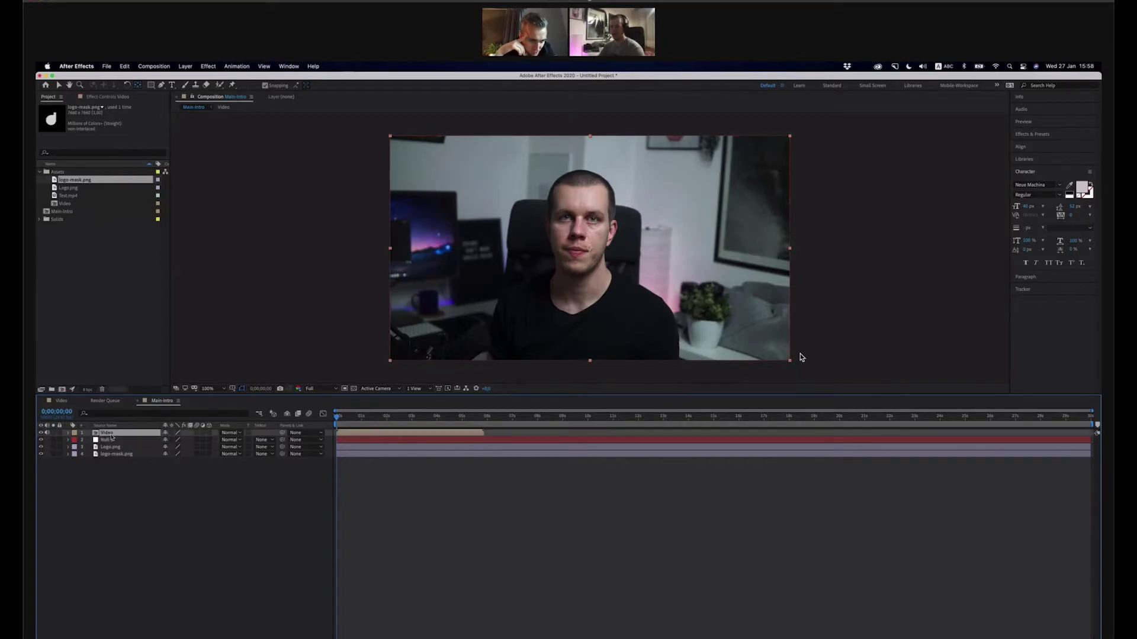
pyautogui.moveTo(111, 454); pyautogui.dragTo(119, 473)
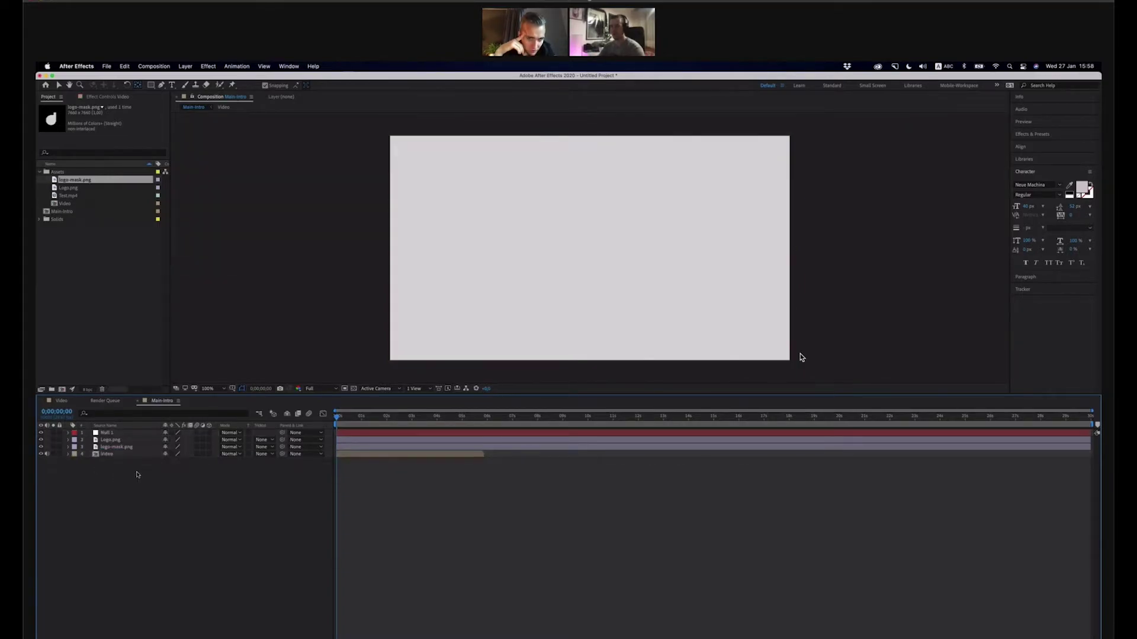
# Parent the Logo.png and logo-mask.png layers to Null 1
pyautogui.click(120, 433)
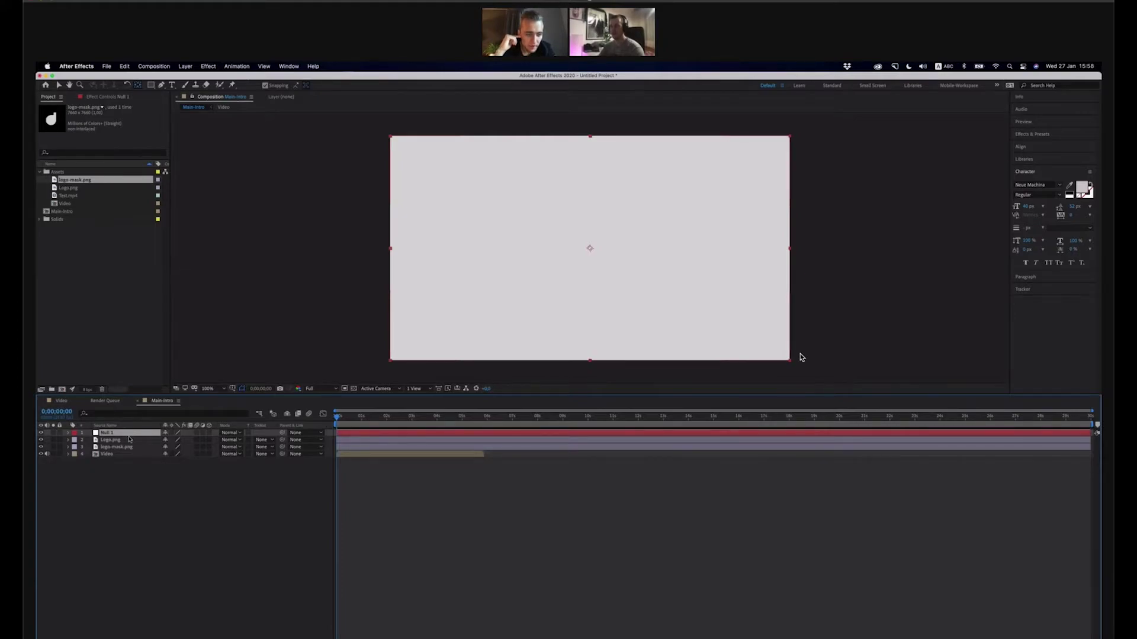
pyautogui.click(107, 448)
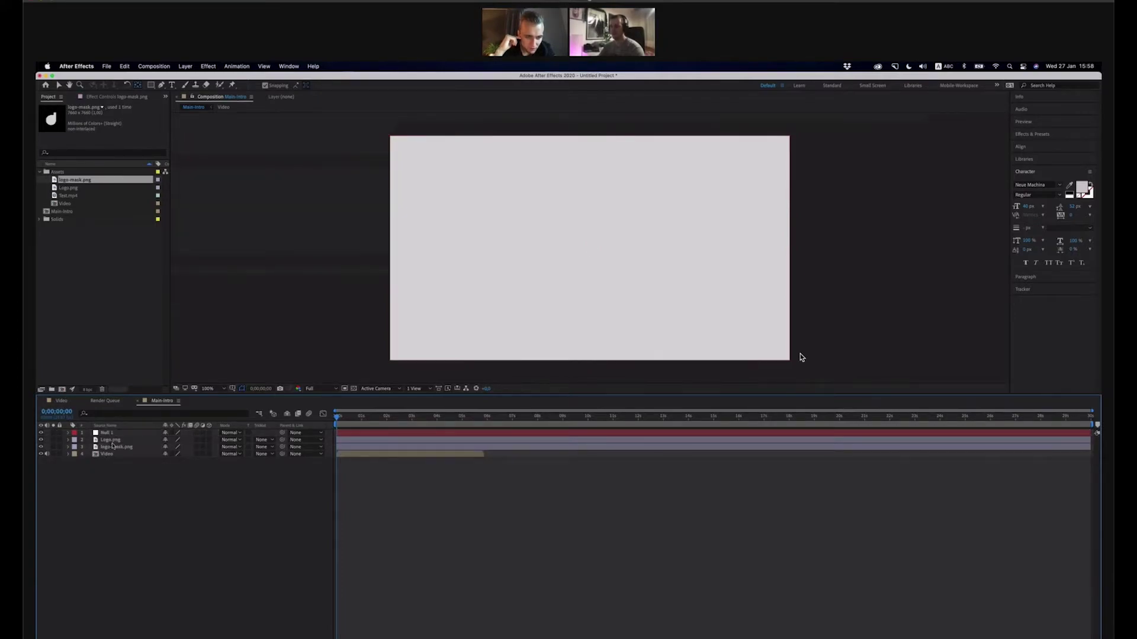
pyautogui.click(112, 441)
pyautogui.keyDown('shift'); pyautogui.click(113, 448); pyautogui.keyUp('shift')
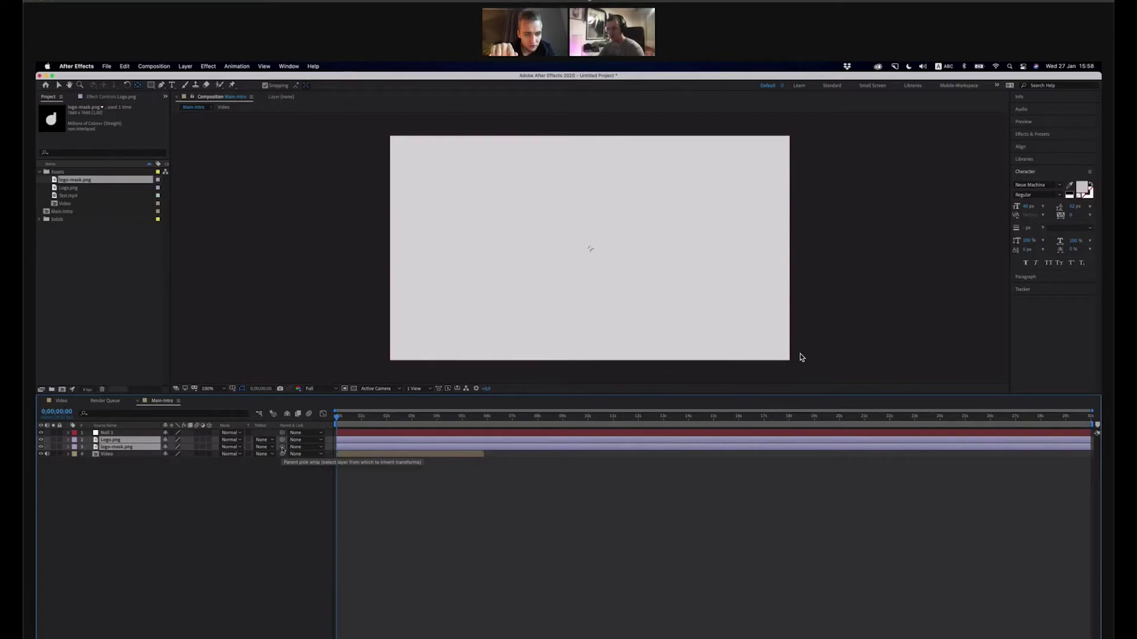
pyautogui.moveTo(283, 449); pyautogui.dragTo(112, 437)
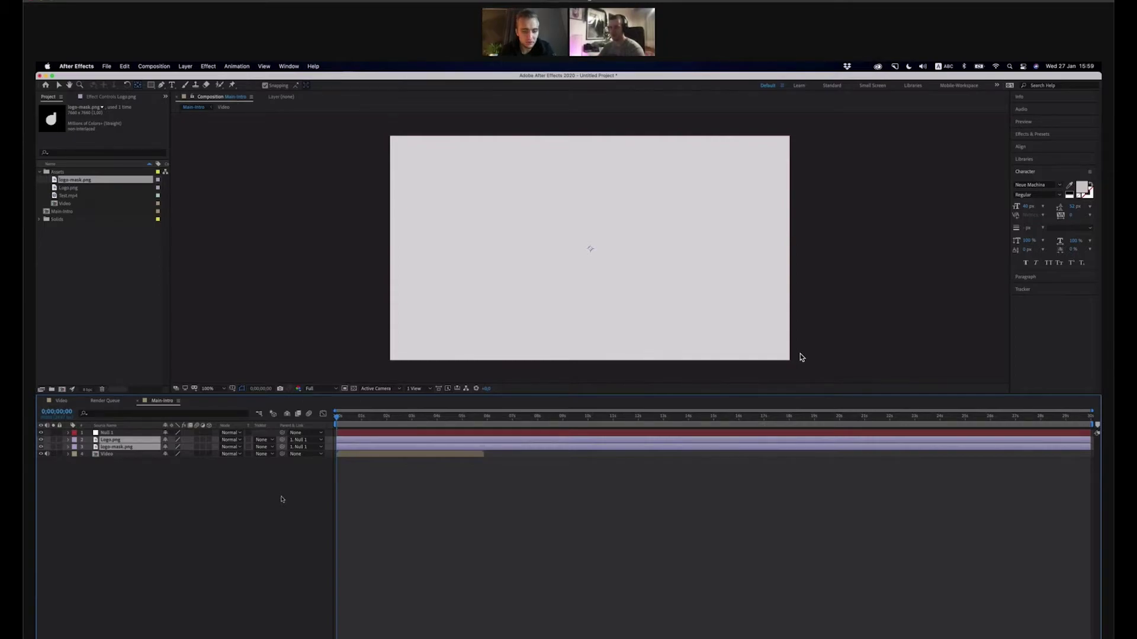
pyautogui.click(158, 483)
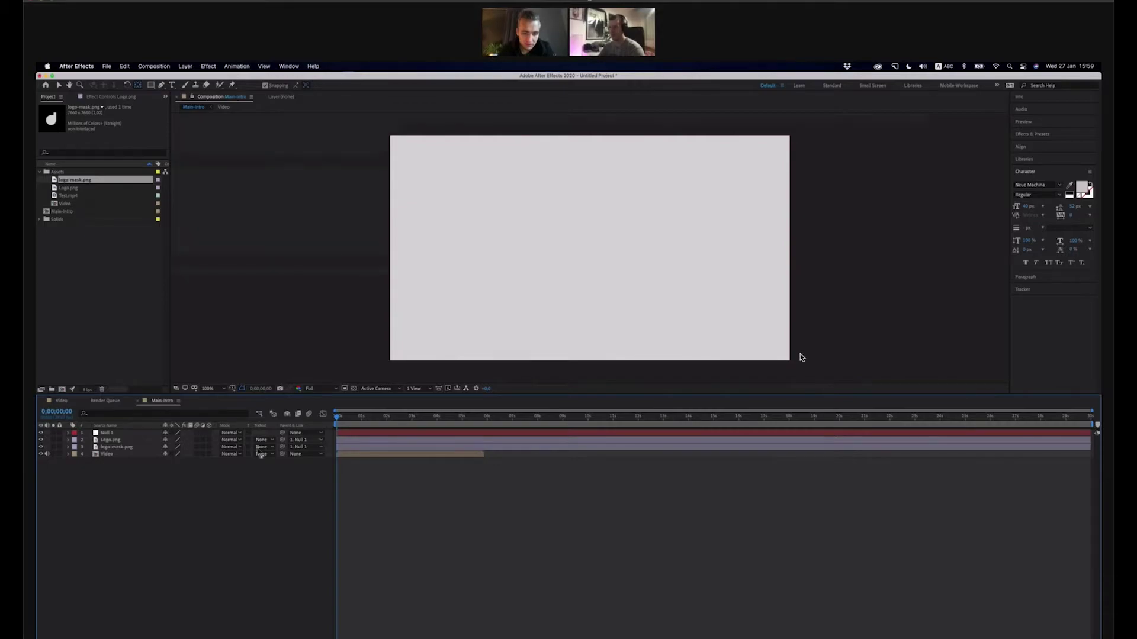
# Start a Scale animation on Null 1 with a keyframe at 3 seconds
pyautogui.click(412, 422)
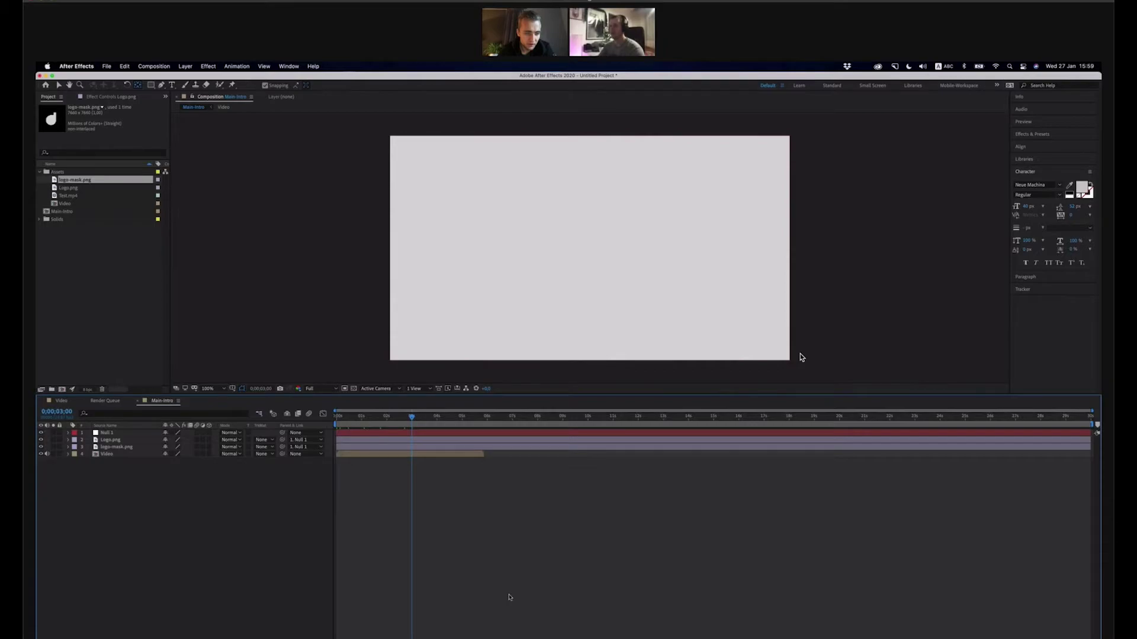
pyautogui.click(108, 433)
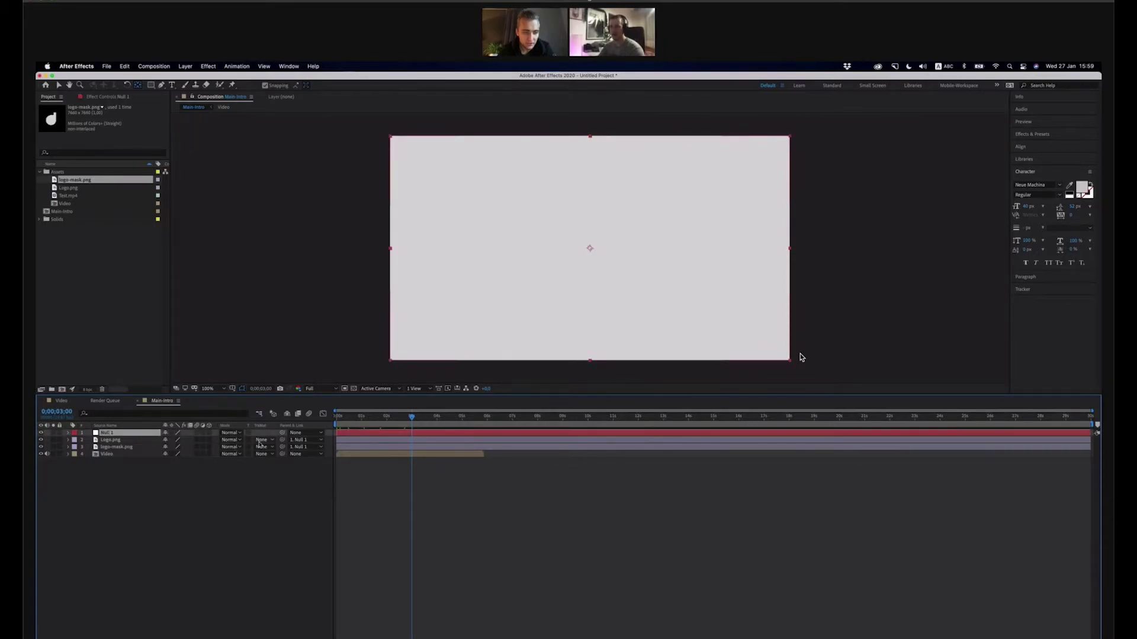
pyautogui.press('s')
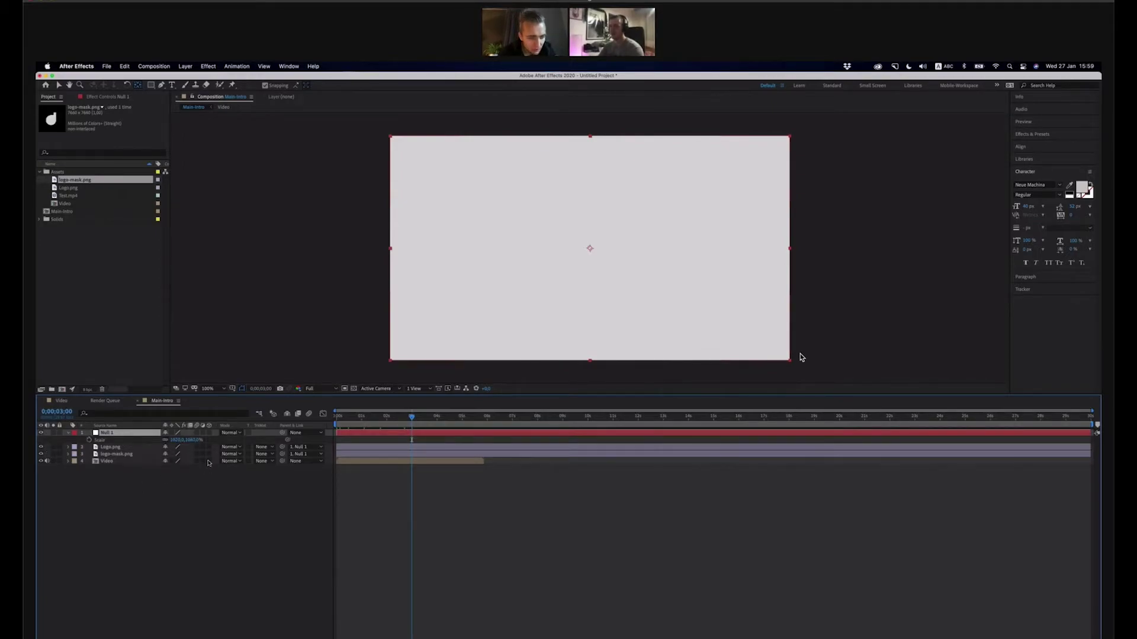
pyautogui.click(89, 440)
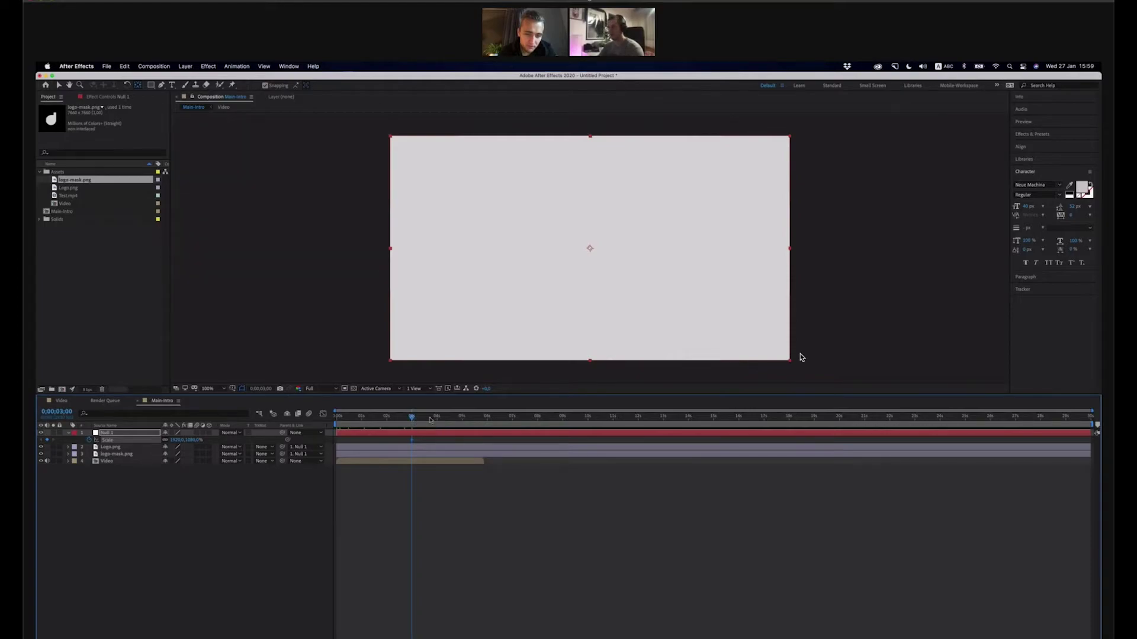
# Add a Scale keyframe on Null 1 at 4 seconds and shrink it until the logo is small in the frame's centre
pyautogui.moveTo(431, 419); pyautogui.dragTo(437, 418)
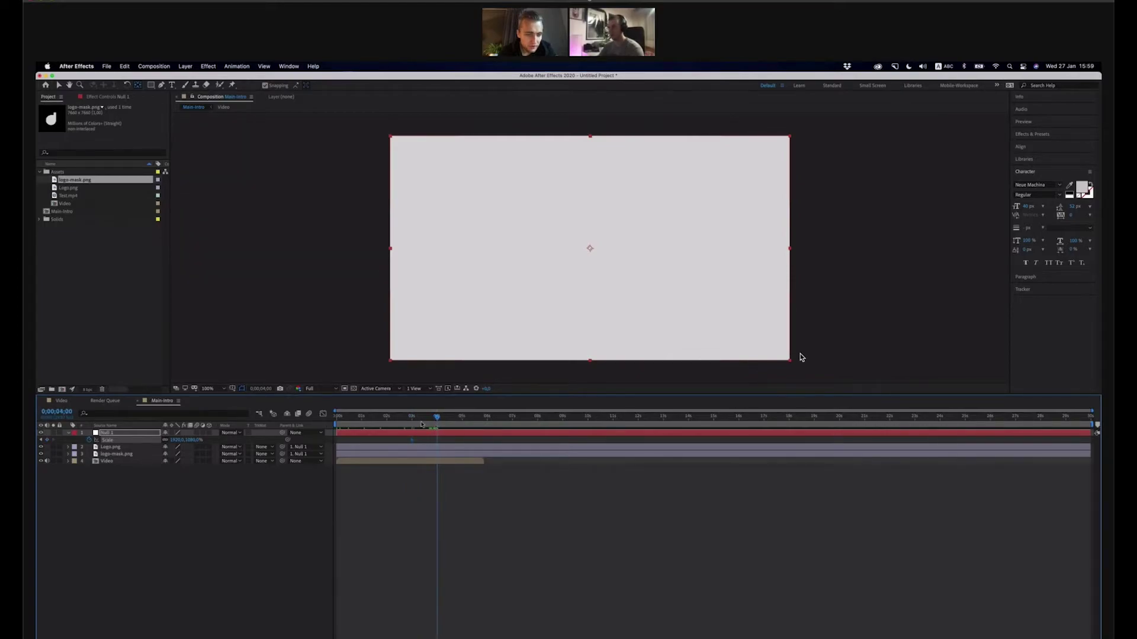
pyautogui.click(47, 440)
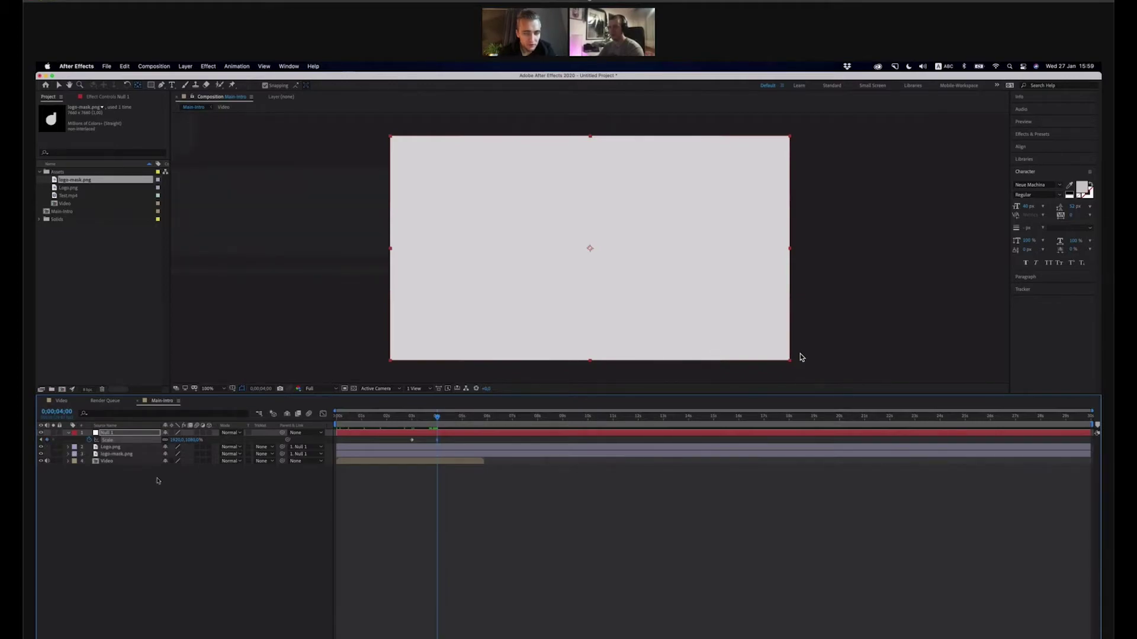
pyautogui.click(177, 441)
pyautogui.moveTo(178, 443); pyautogui.dragTo(15, 444)
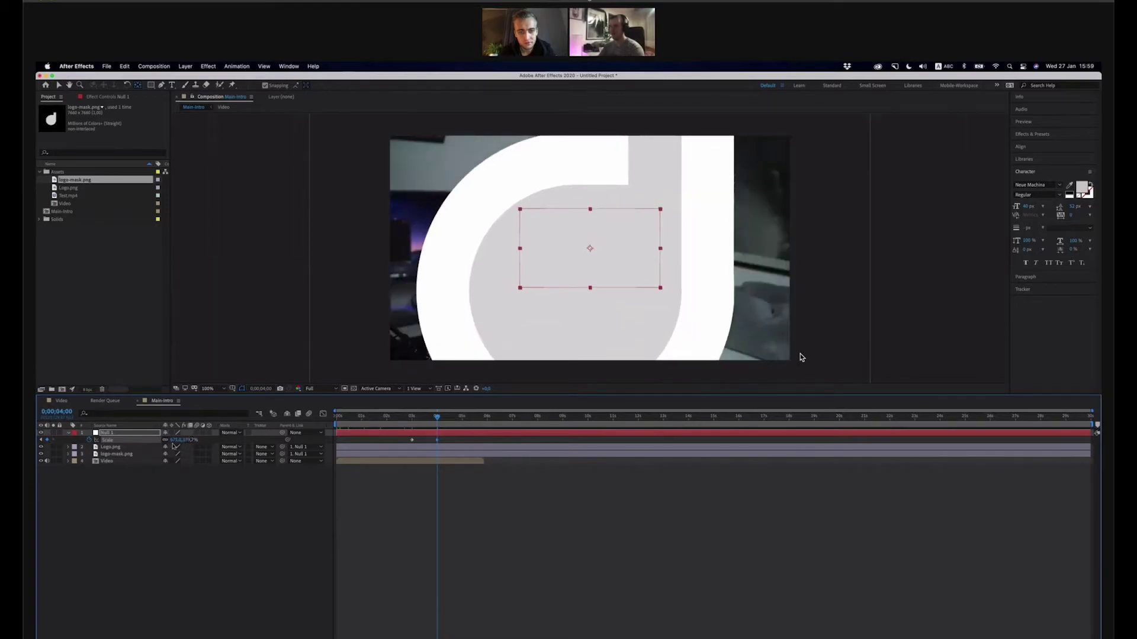
pyautogui.moveTo(174, 440); pyautogui.dragTo(71, 440)
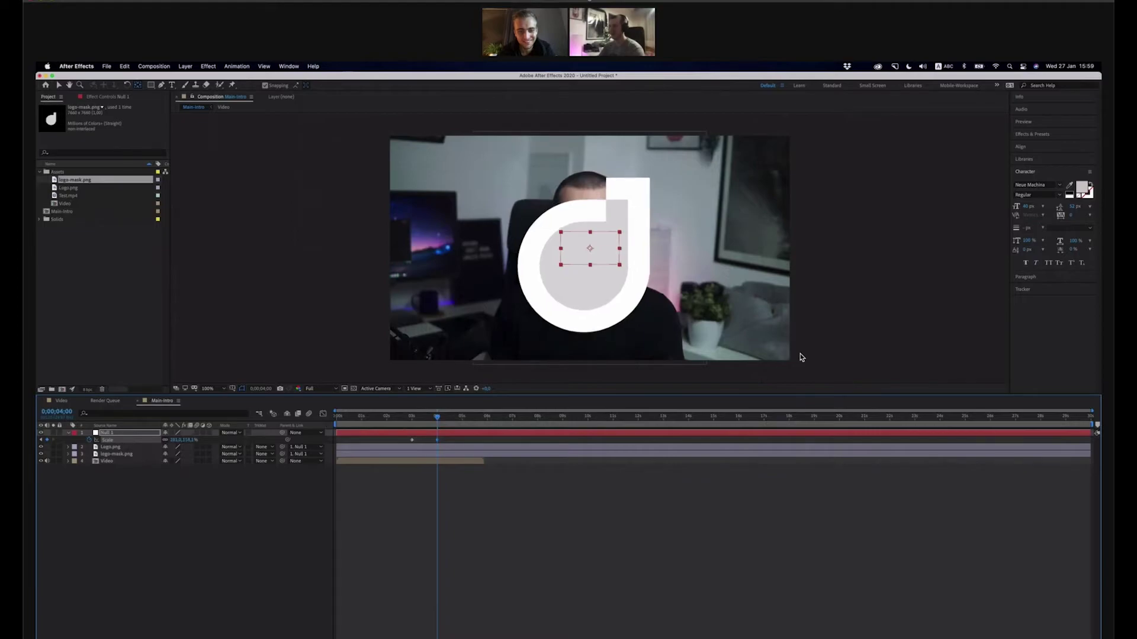
pyautogui.moveTo(140, 441); pyautogui.dragTo(74, 440)
pyautogui.moveTo(178, 441); pyautogui.dragTo(151, 440)
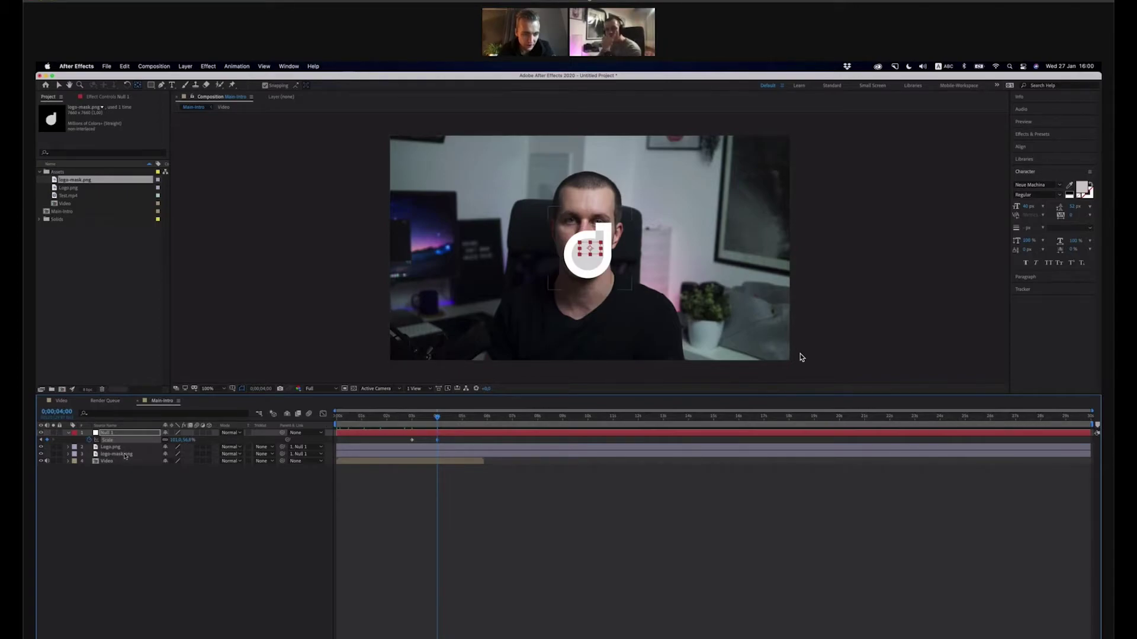
# Set the Video layer's track matte to Alpha Matte "logo-mask.png" and check the scale animation between the keyframes
pyautogui.click(99, 462)
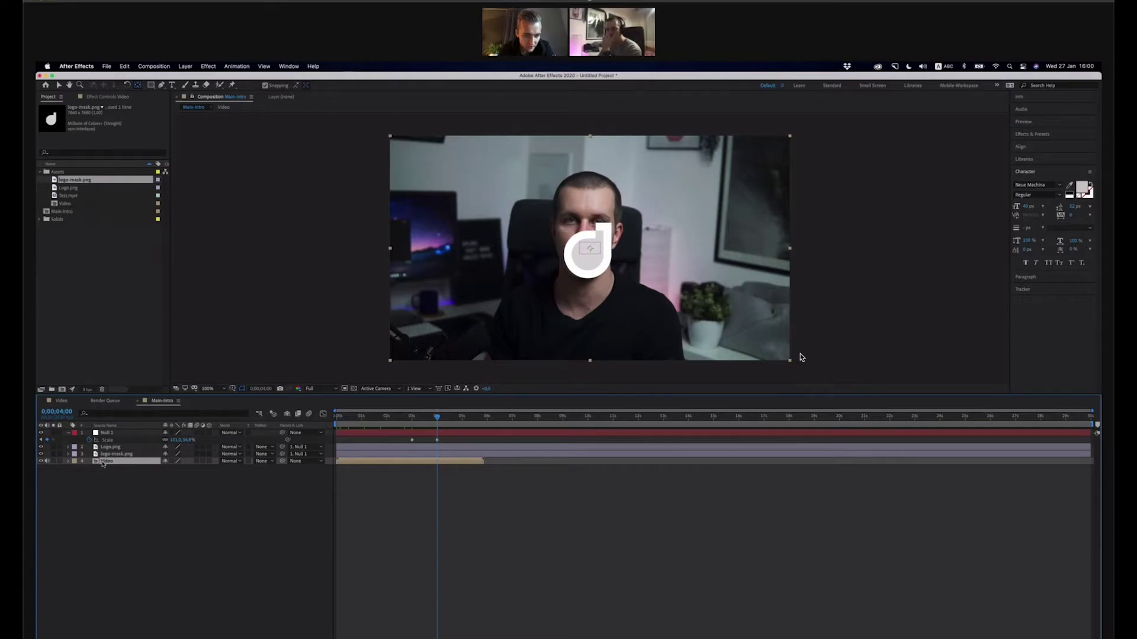
pyautogui.click(310, 461)
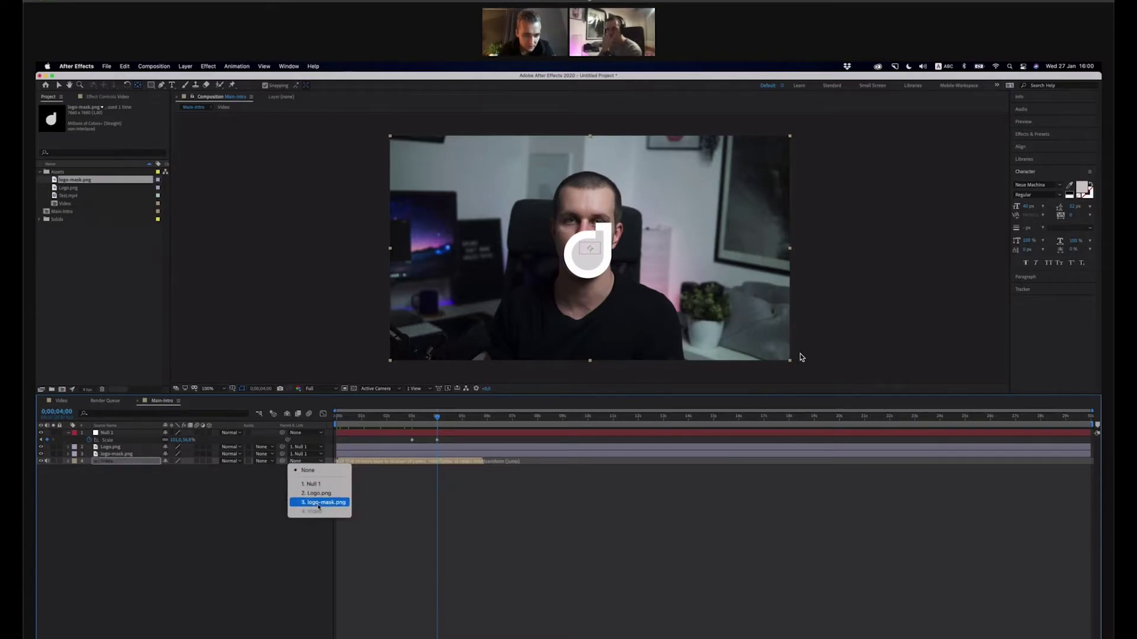
pyautogui.click(265, 461)
pyautogui.click(265, 462)
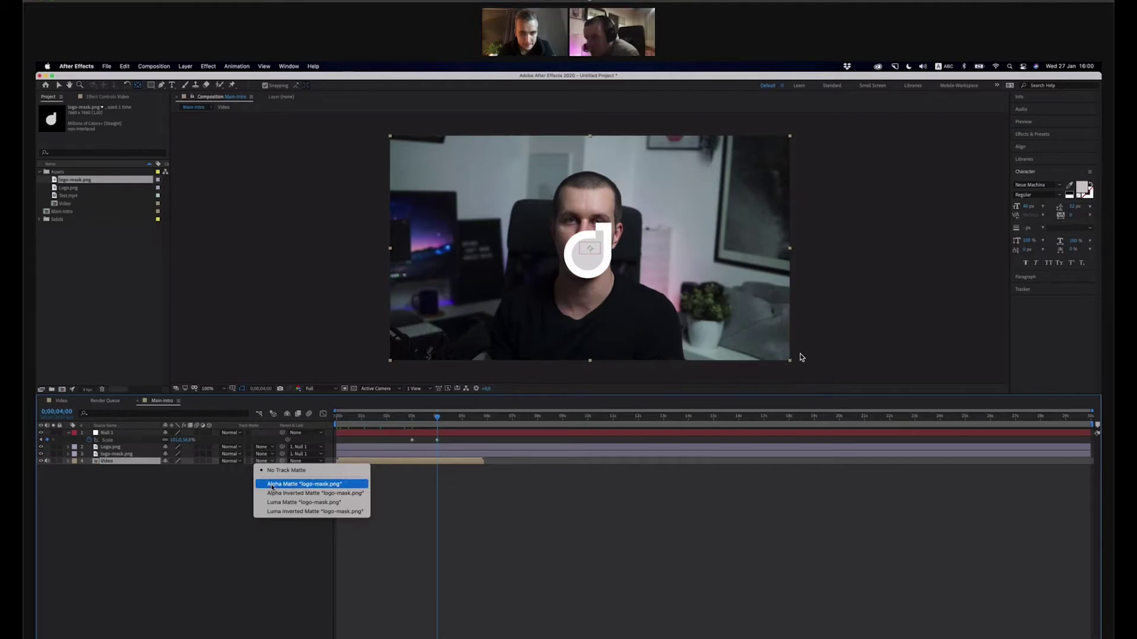
pyautogui.click(331, 485)
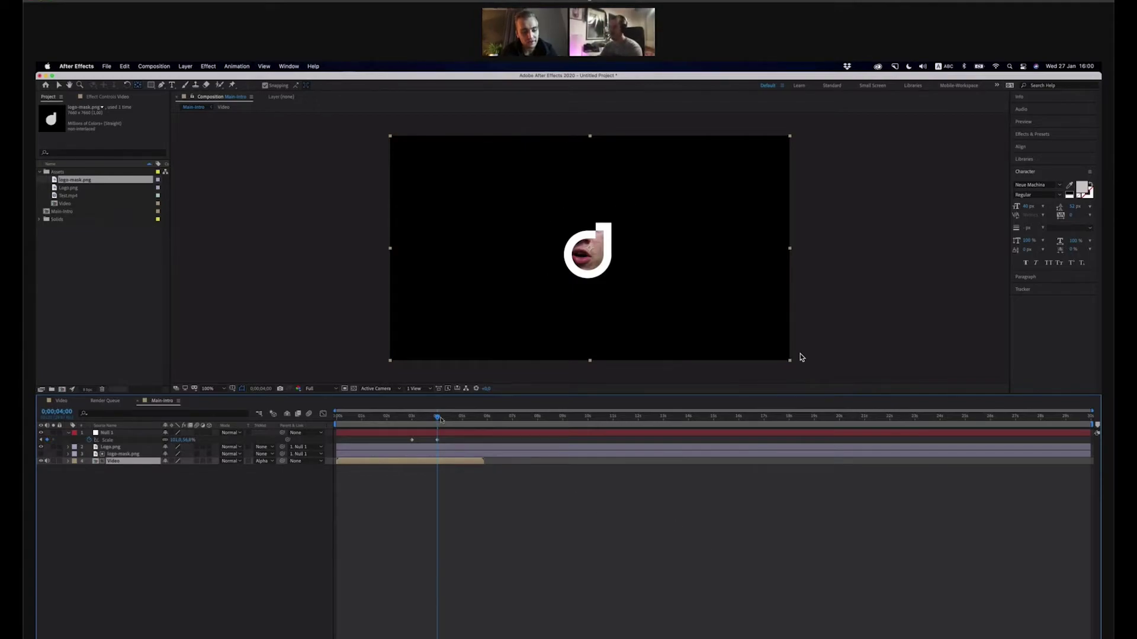
pyautogui.moveTo(437, 419)
pyautogui.mouseDown()
pyautogui.moveTo(418, 417)
pyautogui.moveTo(438, 421)
pyautogui.mouseUp()
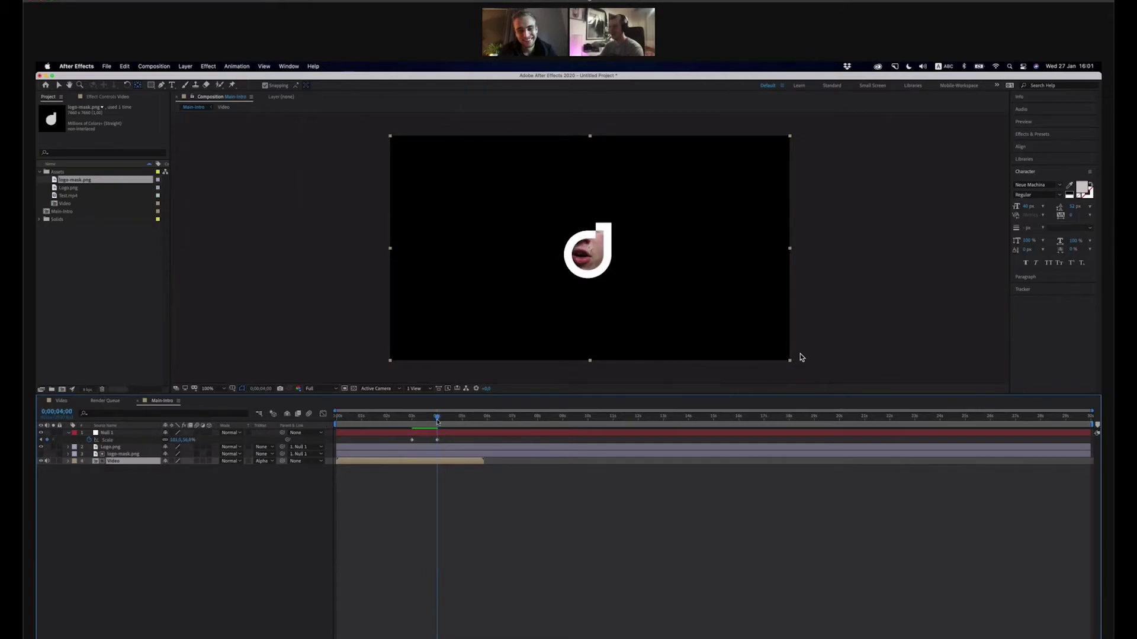
# Time-reverse the two Scale keyframes of Null 1 so the logo grows instead of shrinking
pyautogui.click(438, 441)
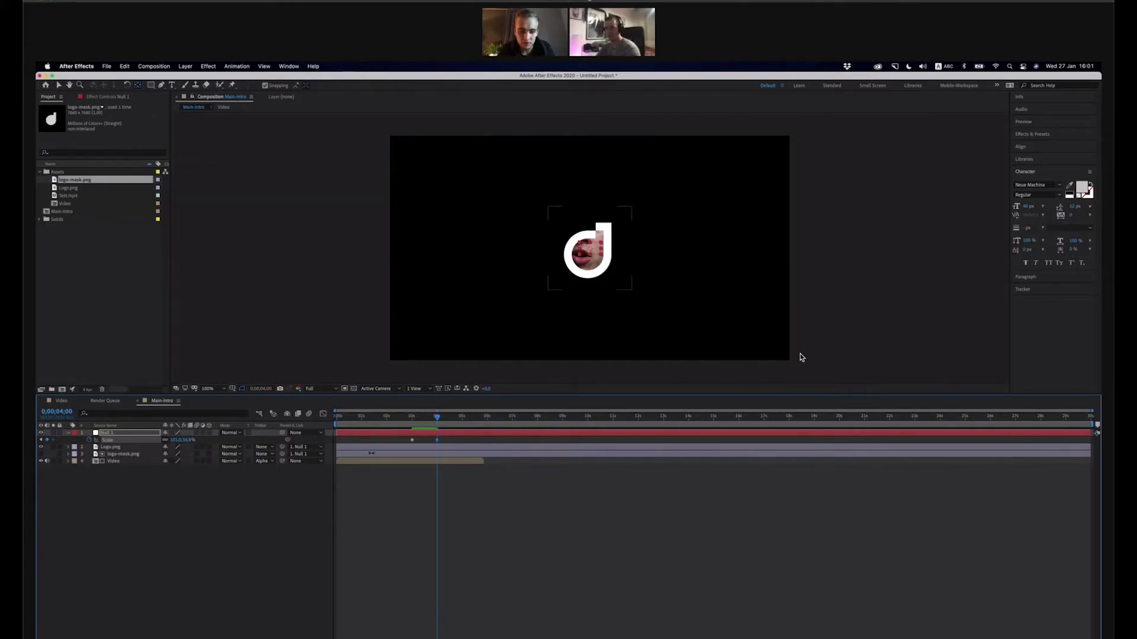
pyautogui.moveTo(394, 441); pyautogui.dragTo(447, 444)
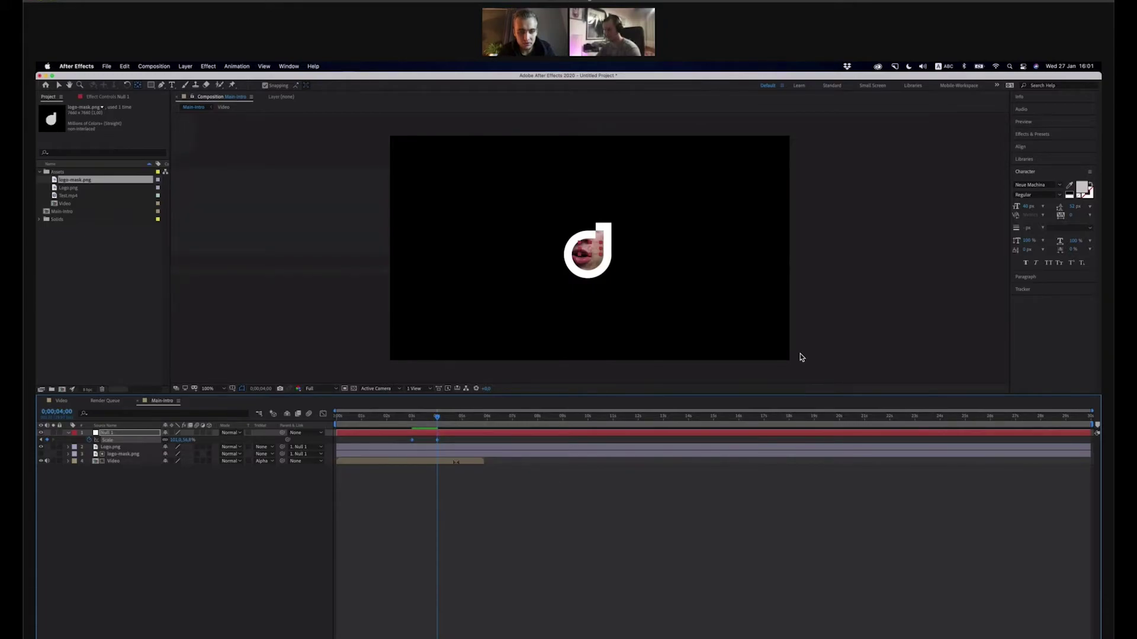
pyautogui.rightClick(412, 440)
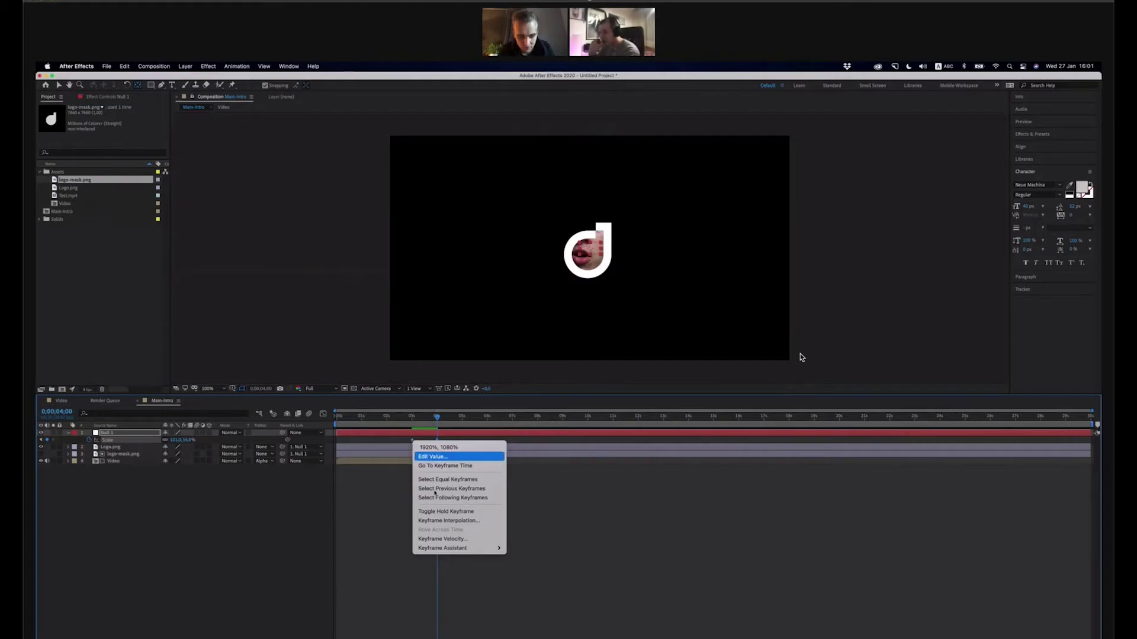
pyautogui.moveTo(479, 552)
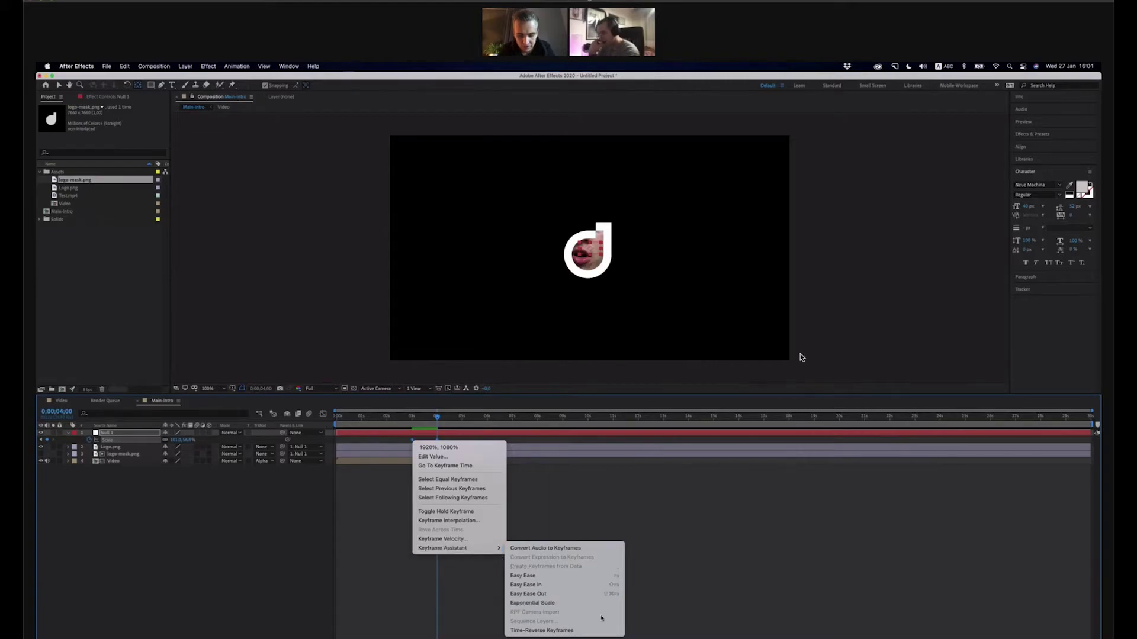
pyautogui.click(590, 631)
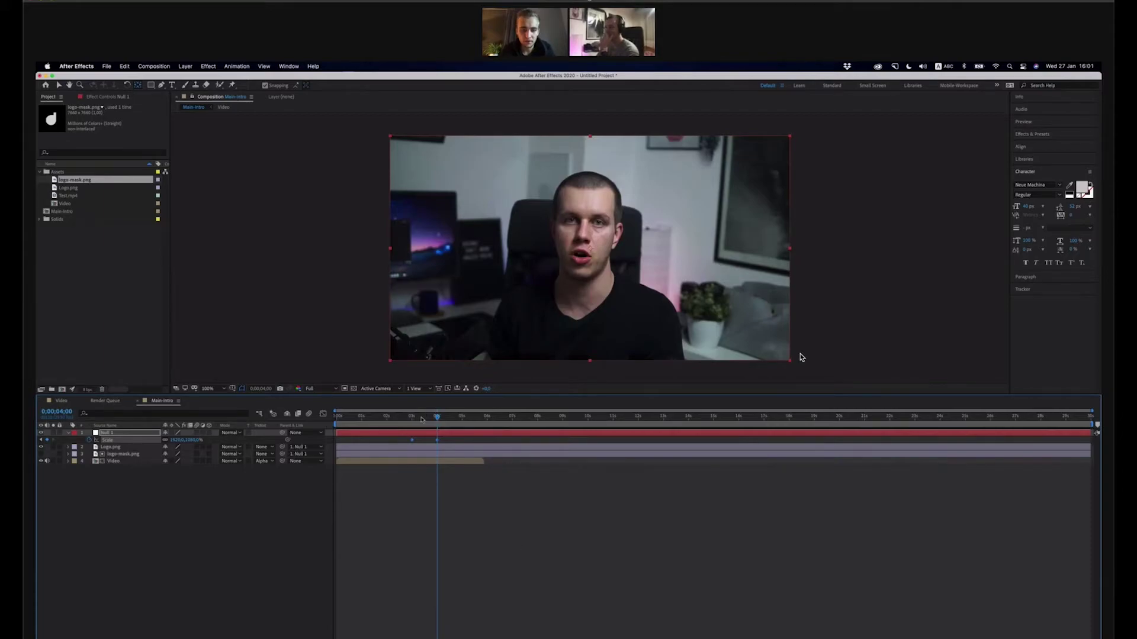
# Preview the reversed logo reveal and examine the small logo up close at 3 seconds with the view at 200%
pyautogui.moveTo(421, 420); pyautogui.dragTo(413, 419)
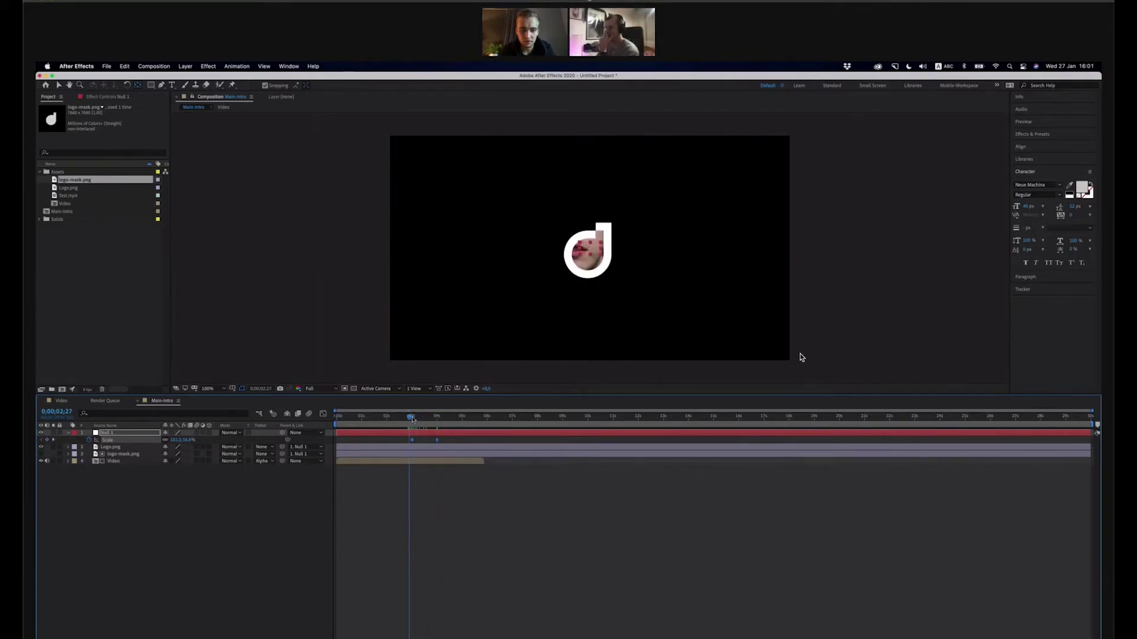
pyautogui.press('space')
pyautogui.click(385, 419)
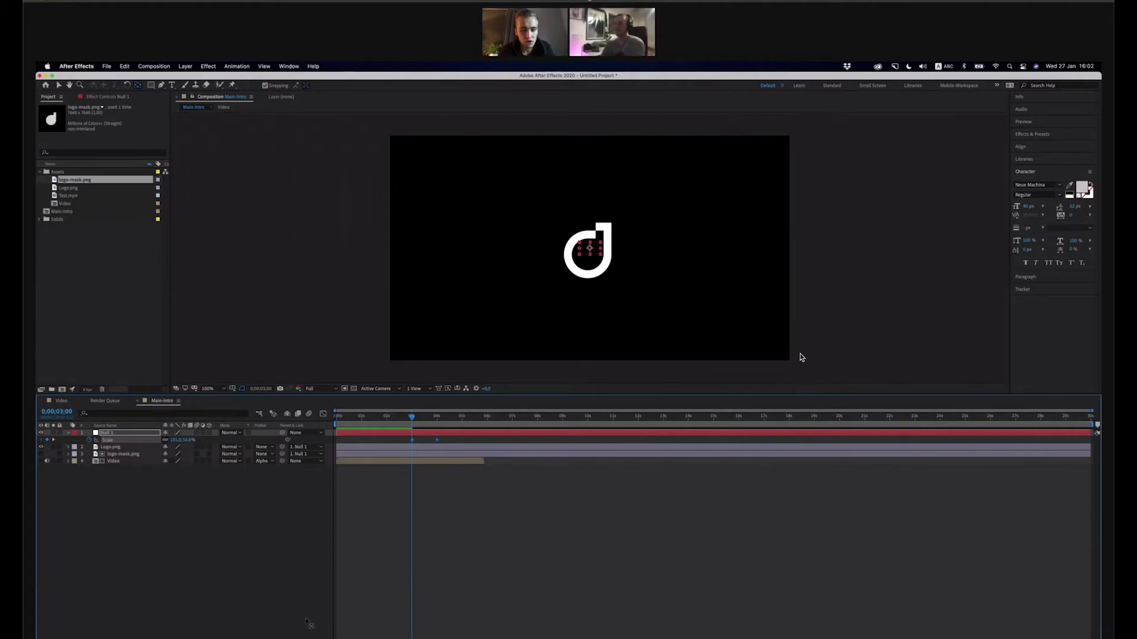
pyautogui.press('.')
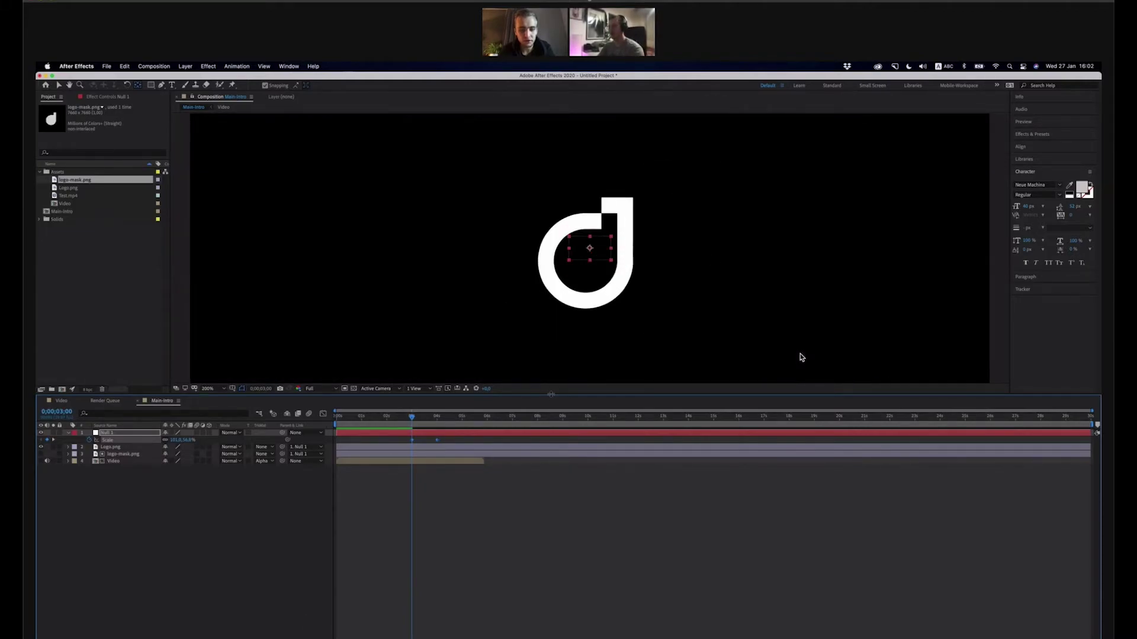
# Start a Pen tool path on a new shape layer along the centre of the logo's top bar, from its outer end to the stem
pyautogui.moveTo(551, 394); pyautogui.dragTo(553, 465)
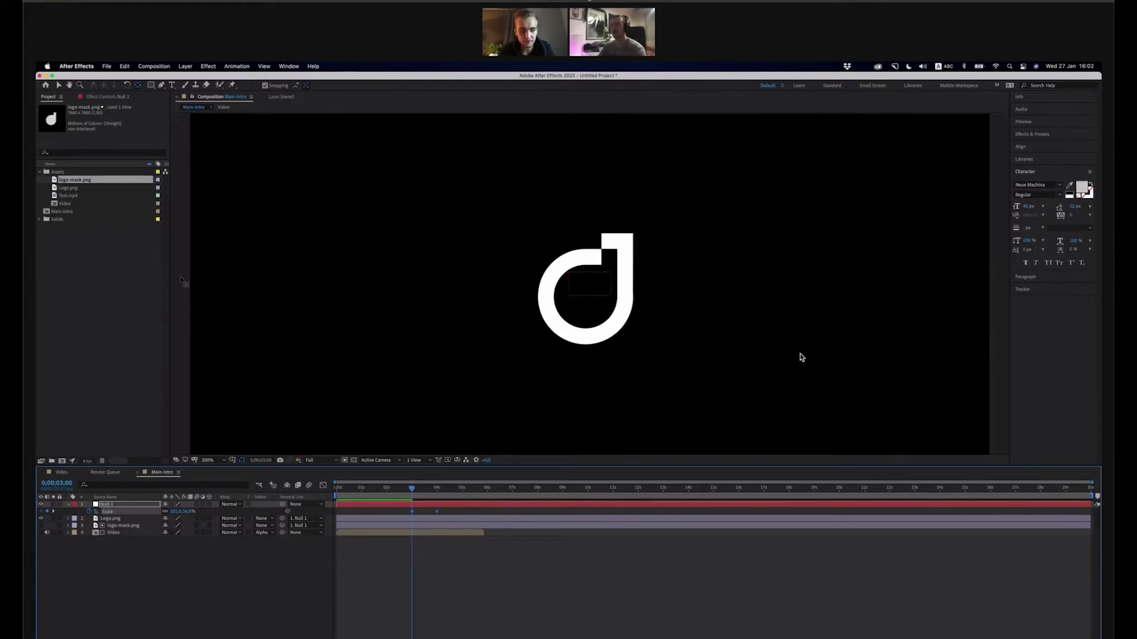
pyautogui.click(186, 279)
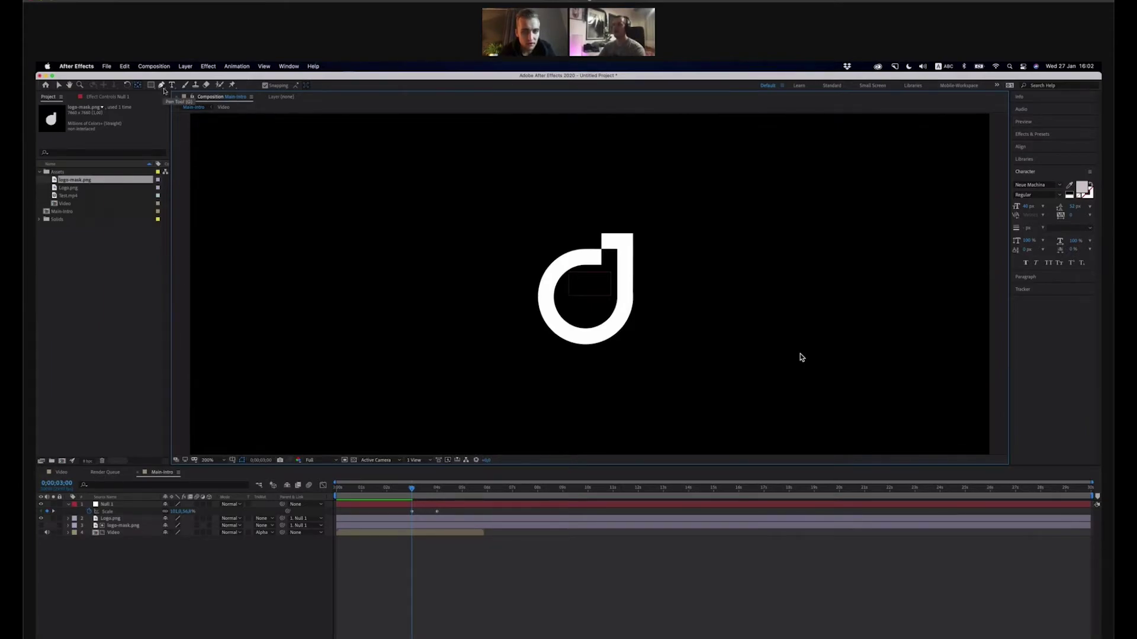
pyautogui.click(162, 85)
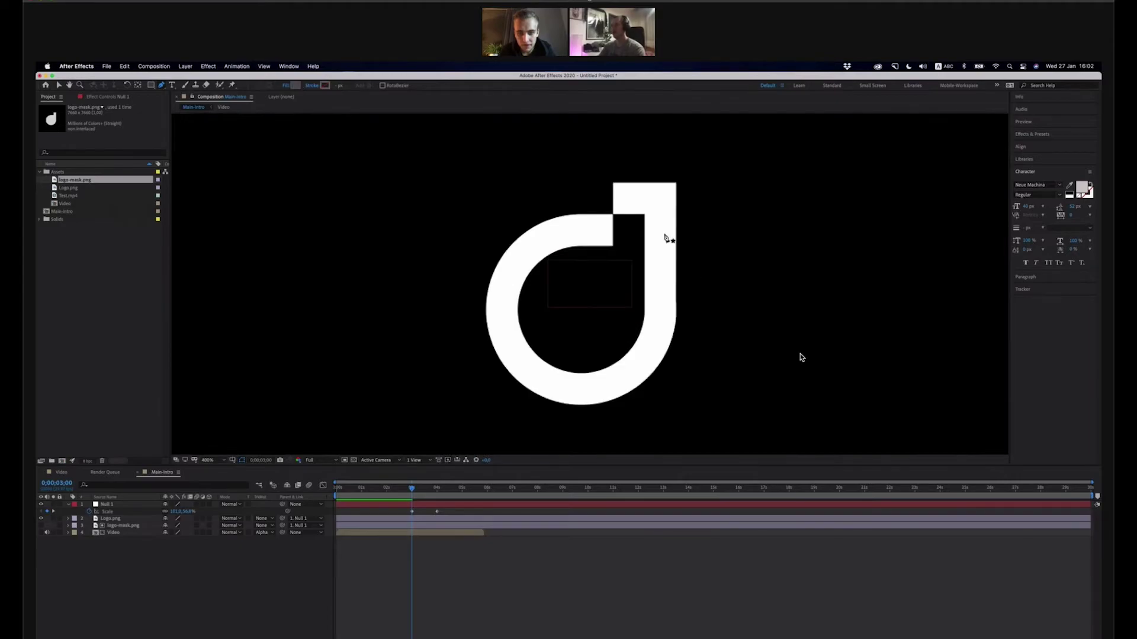
pyautogui.press('.')
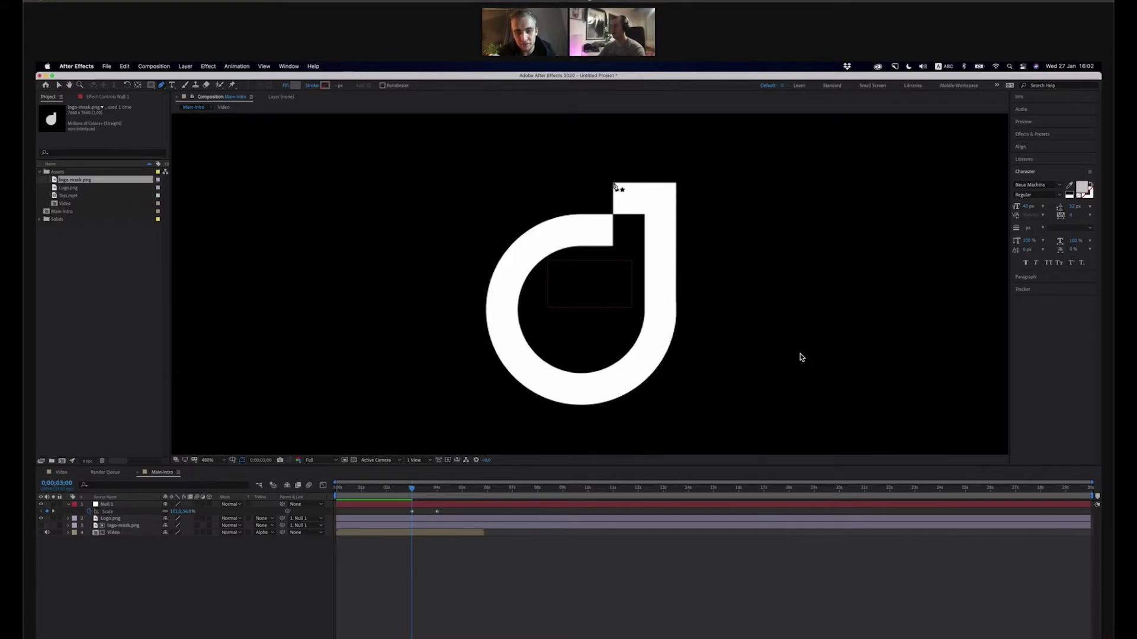
pyautogui.click(614, 185)
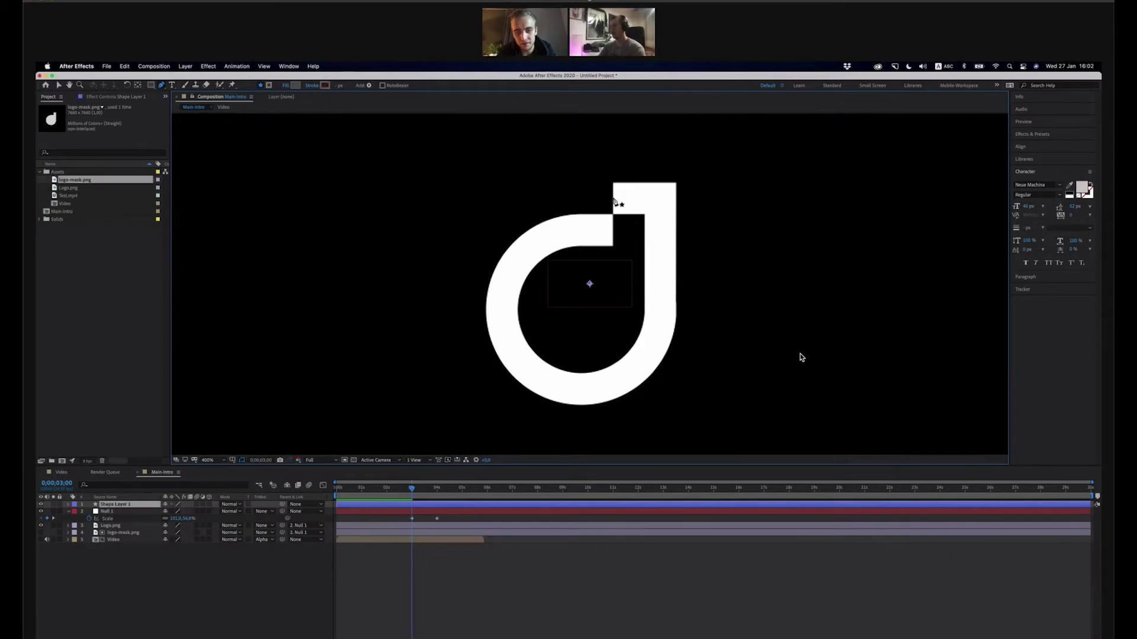
pyautogui.click(613, 199)
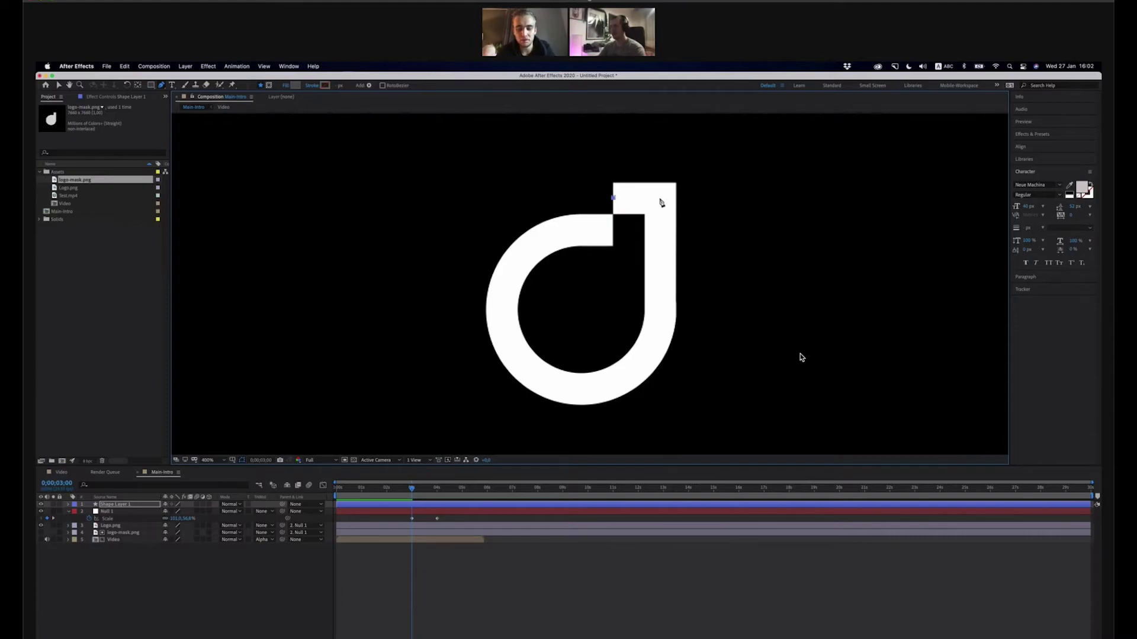
pyautogui.click(659, 198)
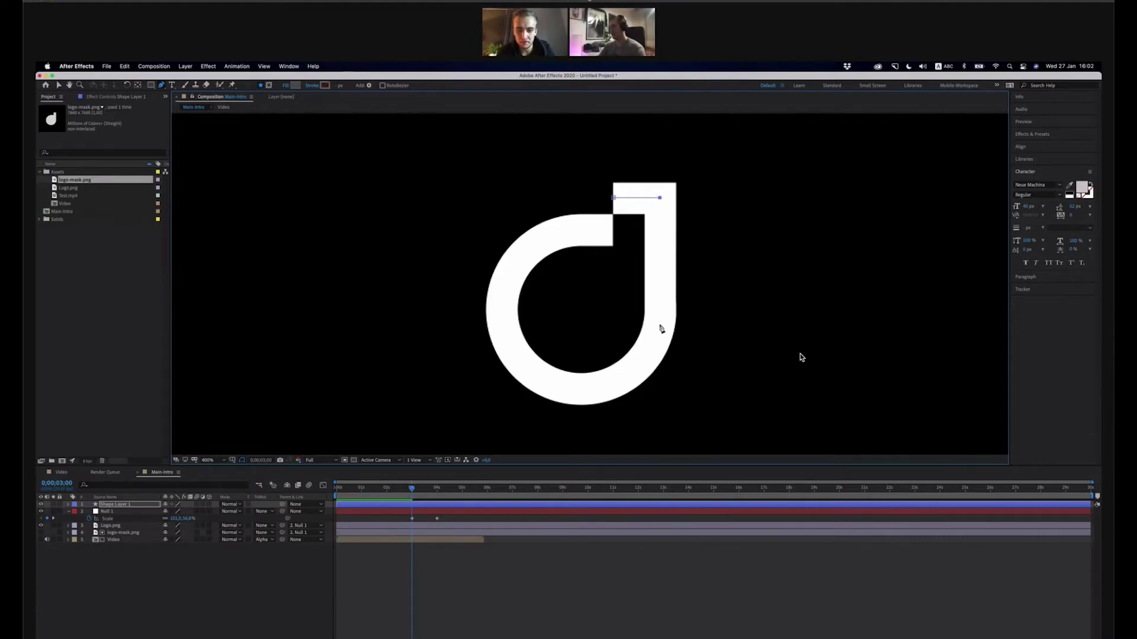
pyautogui.click(659, 326)
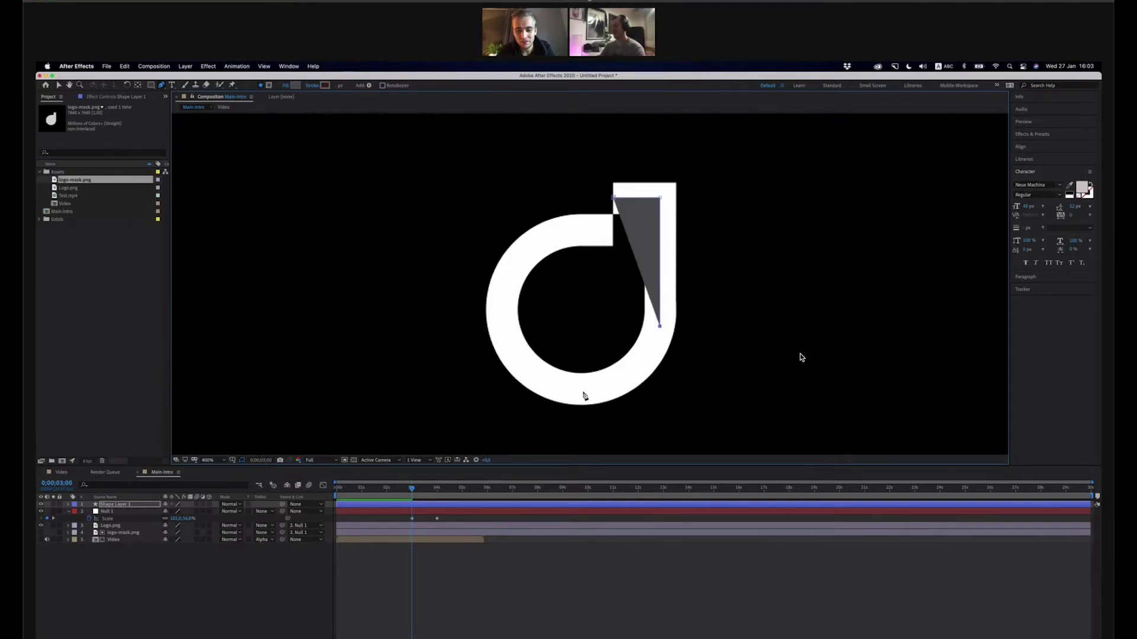
pyautogui.press('super+z')
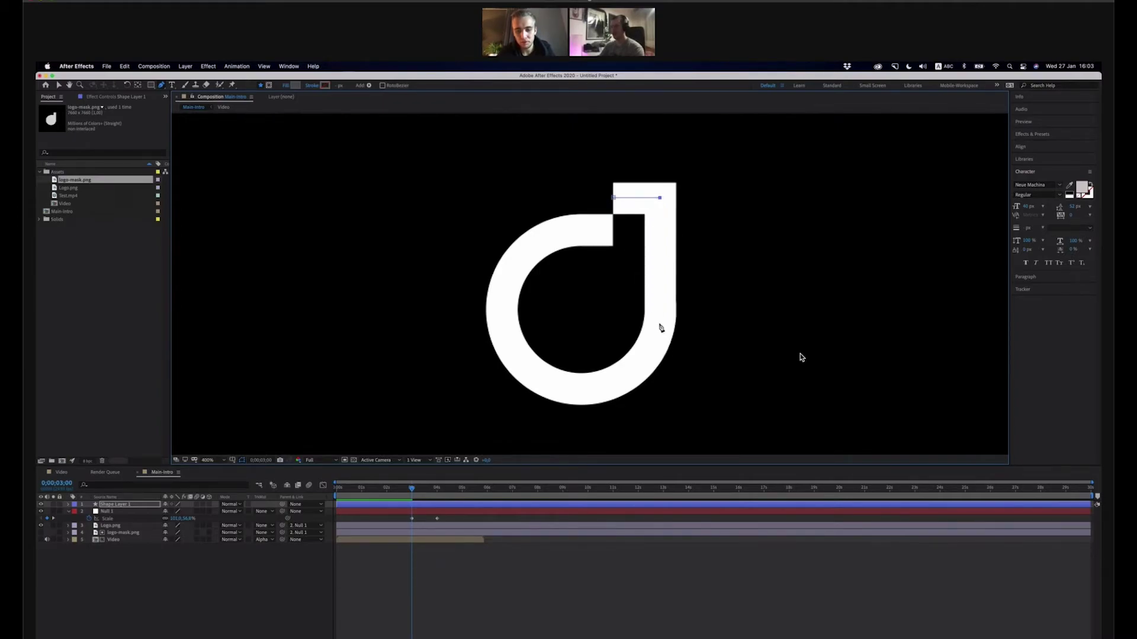
pyautogui.moveTo(660, 324); pyautogui.dragTo(644, 363)
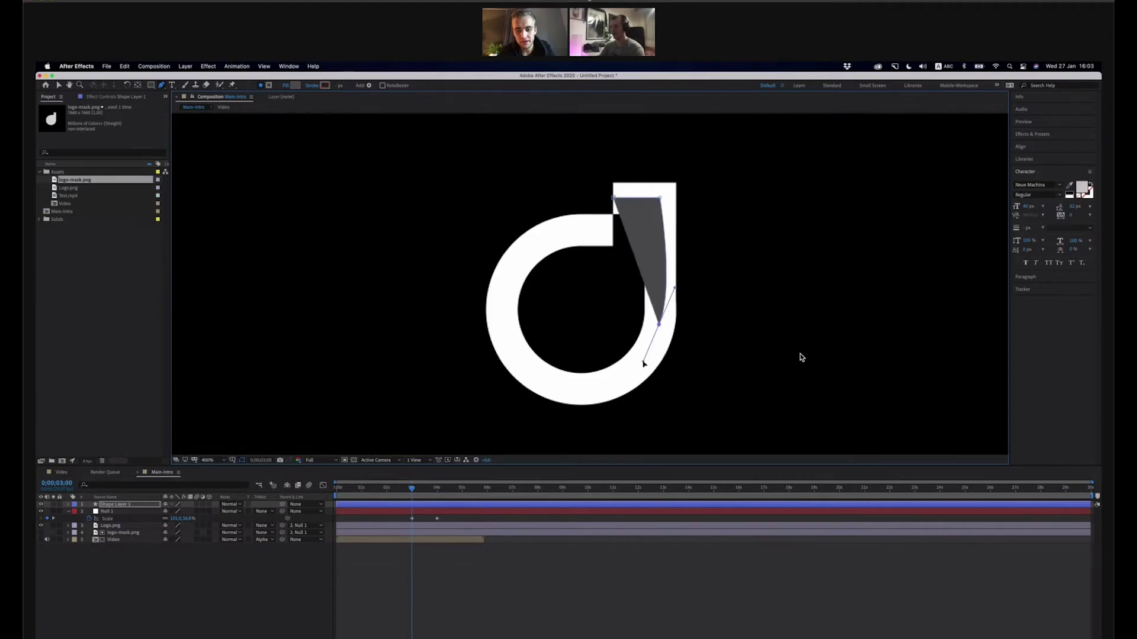
pyautogui.press('super+z')
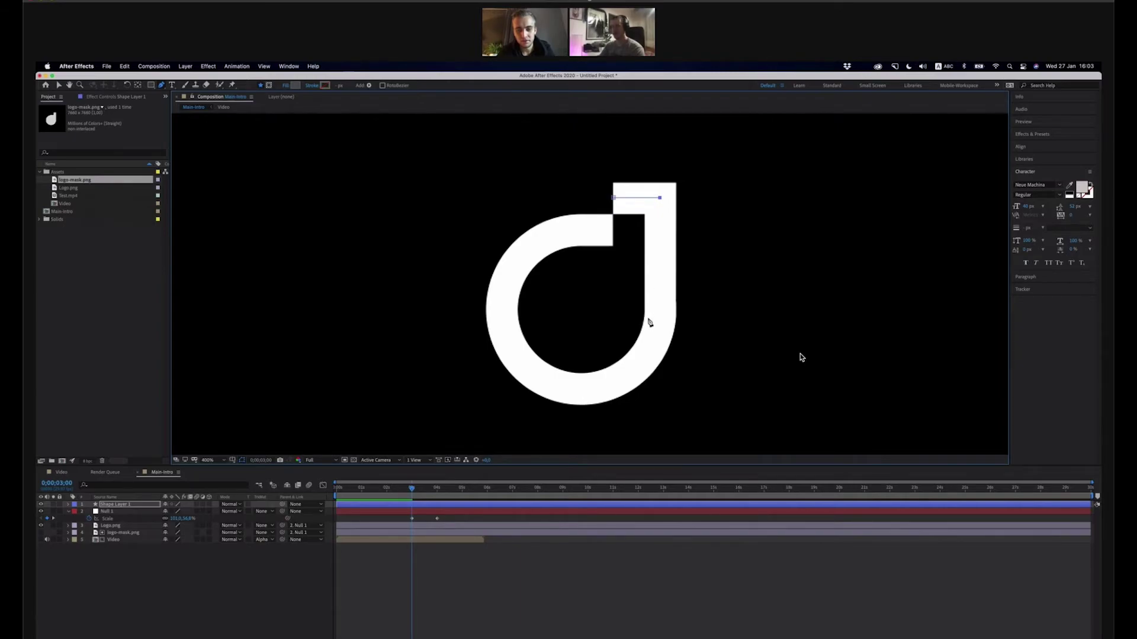
# Continue the path down the stem's centre and around the bowl with curved points at the stem's lower end, the bowl's bottom and its far side
pyautogui.click(660, 320)
pyautogui.moveTo(661, 448); pyautogui.dragTo(665, 280)
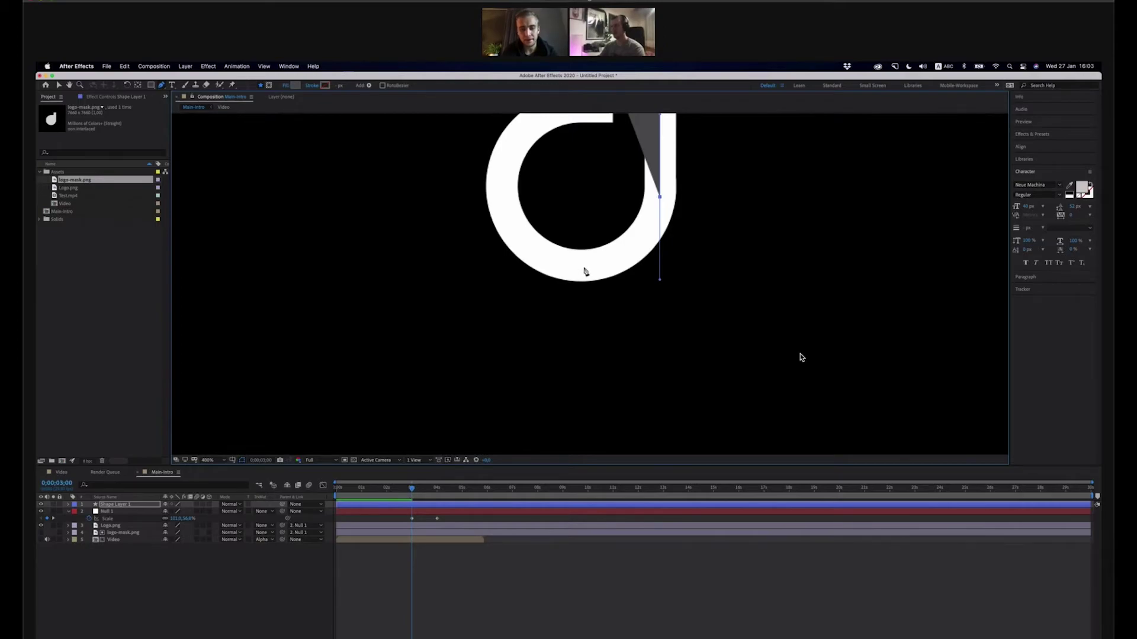
pyautogui.moveTo(585, 270); pyautogui.dragTo(556, 270)
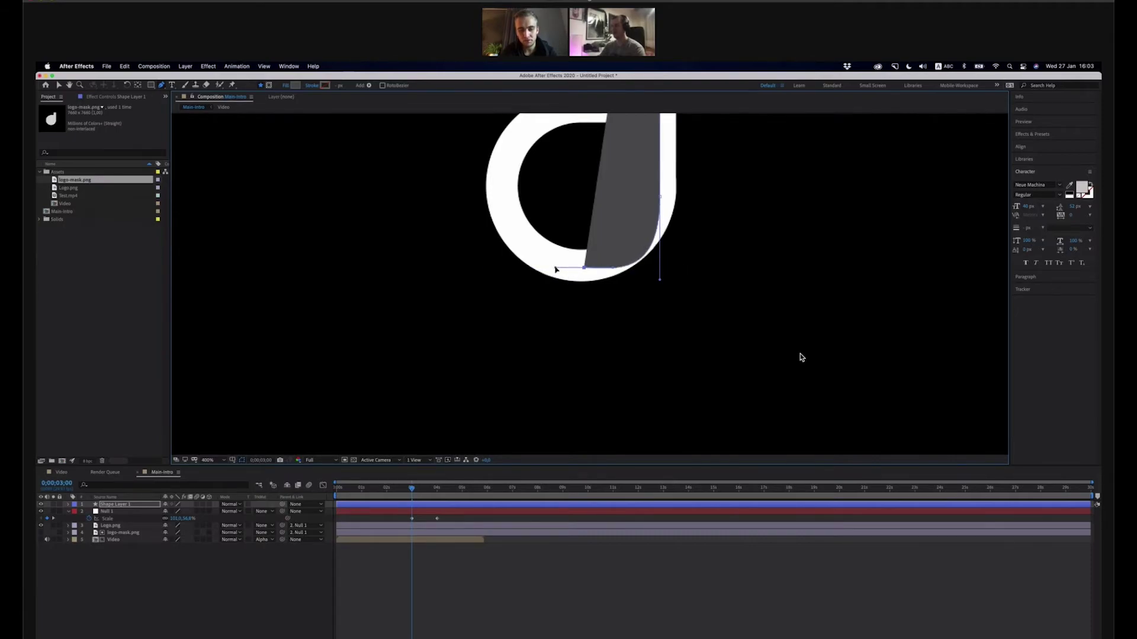
pyautogui.scroll(1, 693, 289)
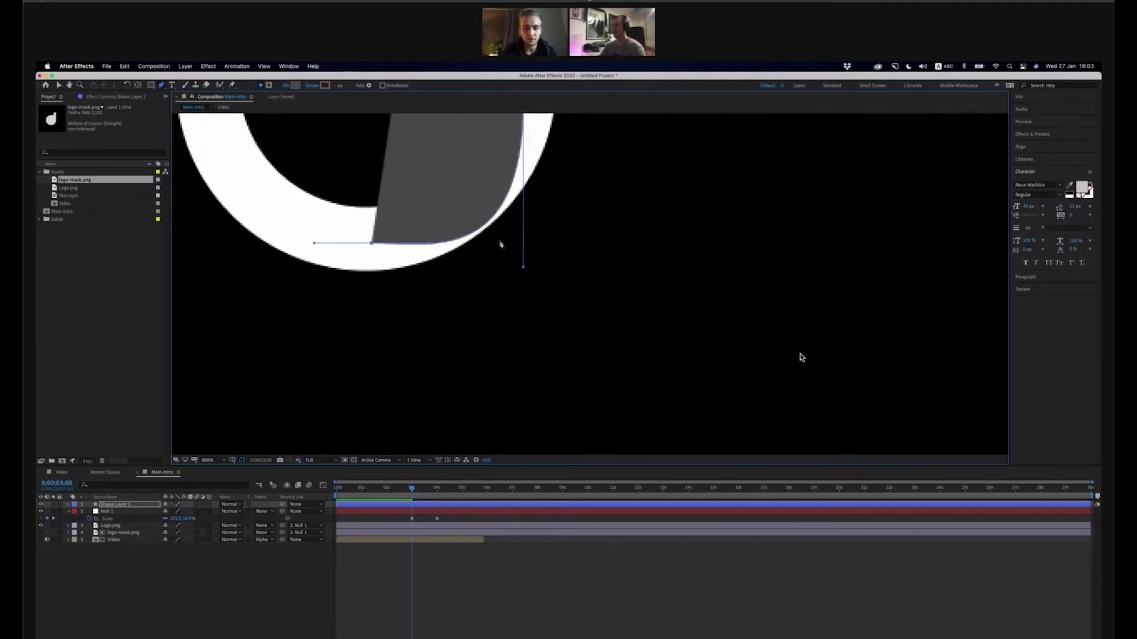
pyautogui.scroll(1, 501, 244)
pyautogui.scroll(-1, 502, 245)
pyautogui.scroll(-2, 502, 245)
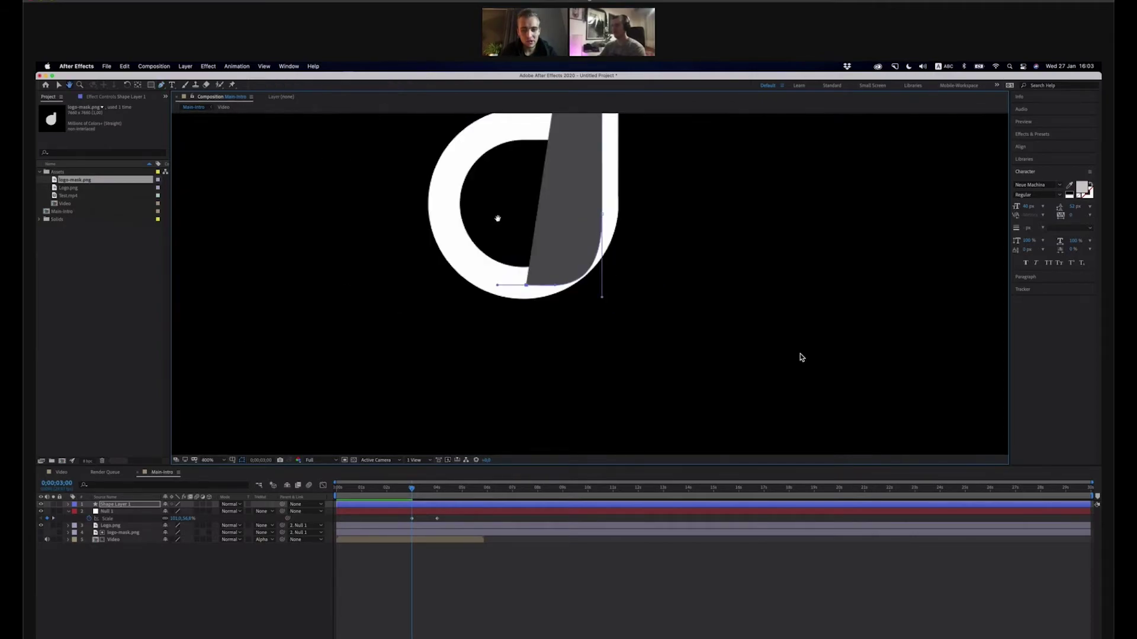
pyautogui.moveTo(504, 291); pyautogui.dragTo(512, 372)
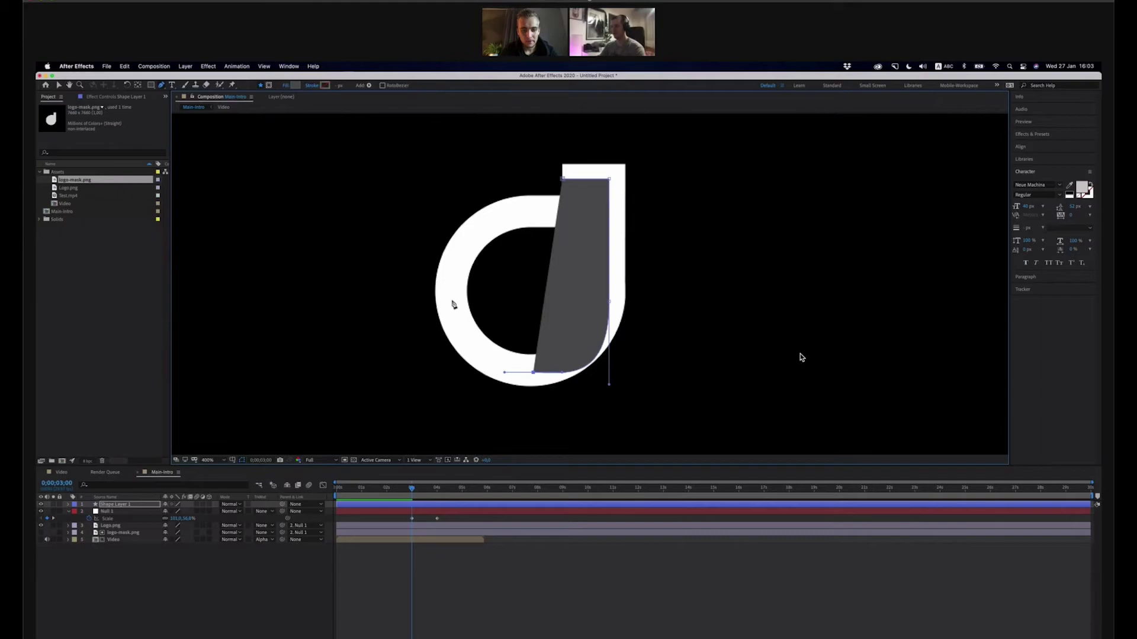
pyautogui.moveTo(452, 290); pyautogui.dragTo(456, 231)
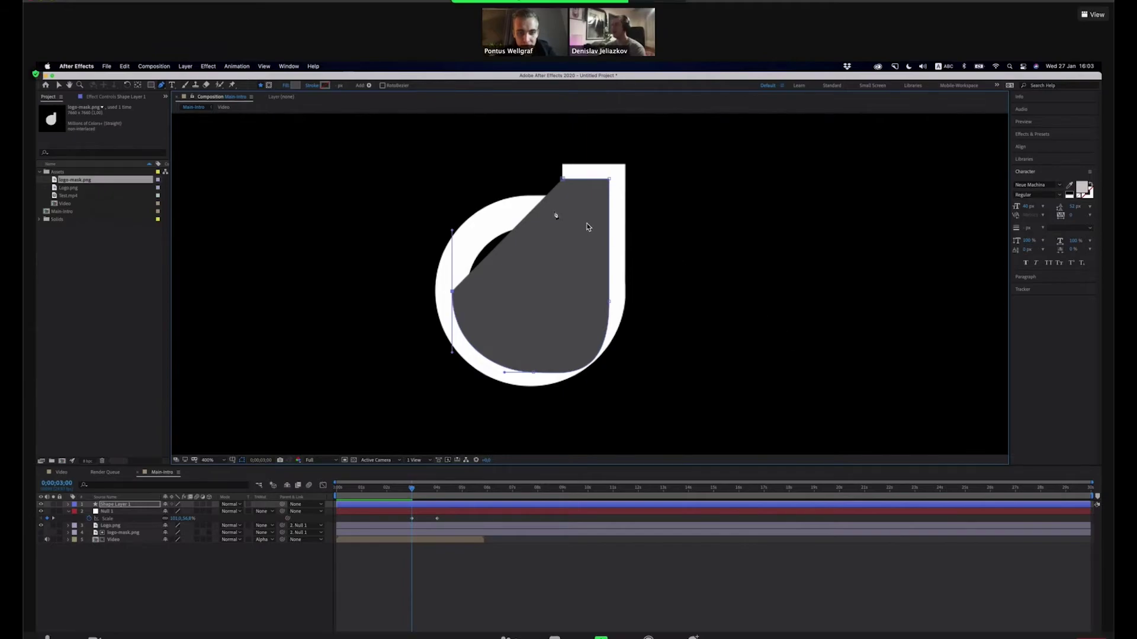
pyautogui.click(667, 2)
pyautogui.click(663, 128)
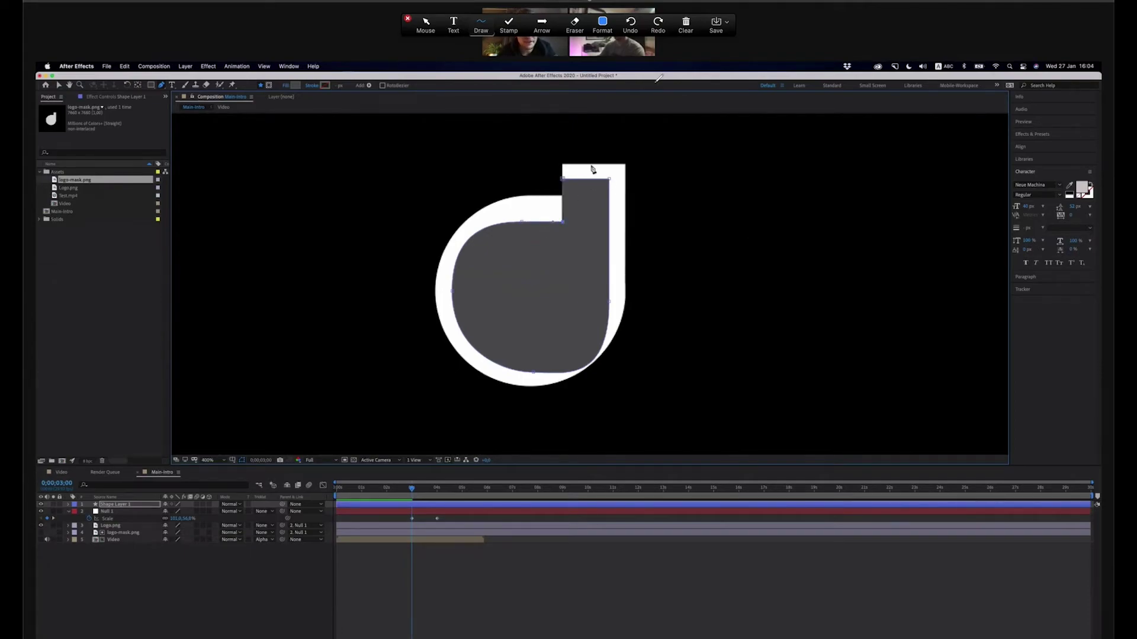
# Set the fill of the traced logo shape to None
pyautogui.click(294, 86)
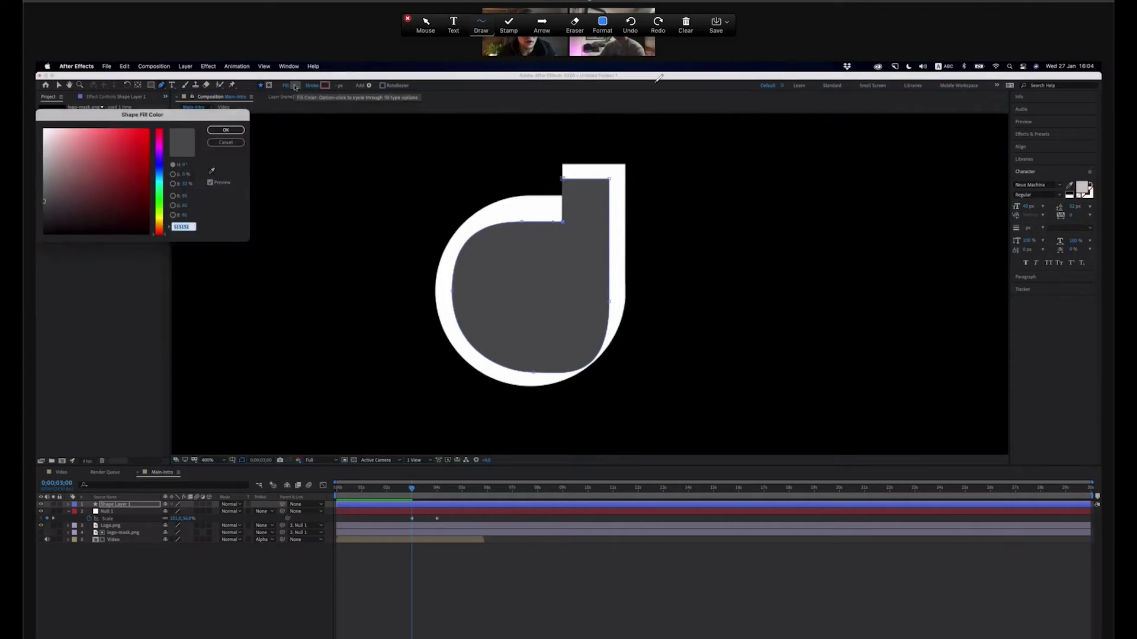
pyautogui.click(226, 143)
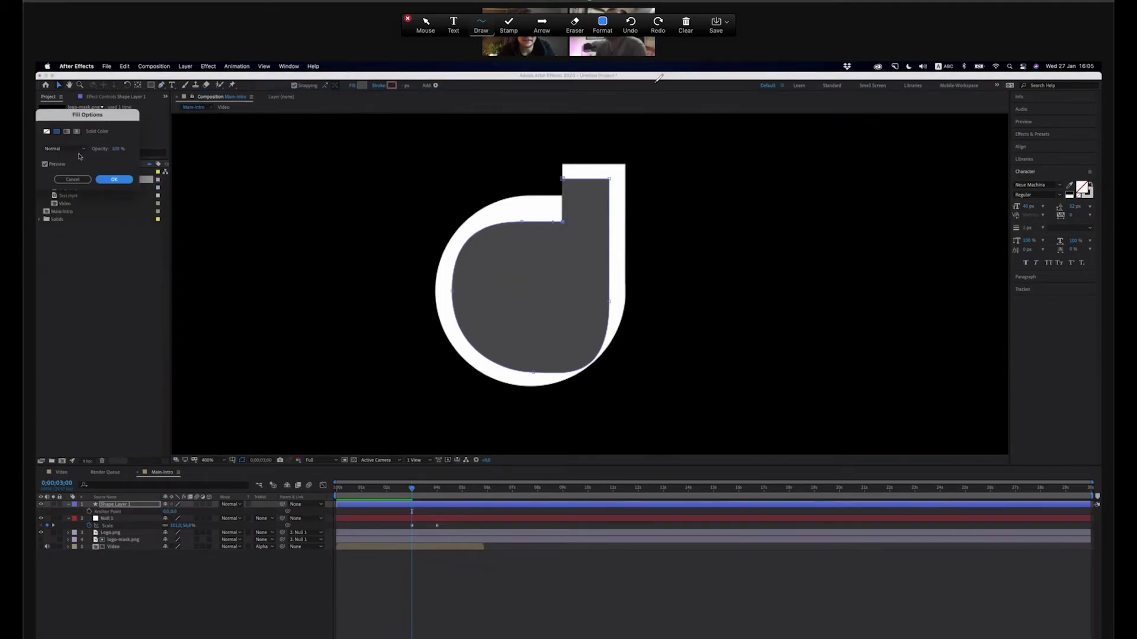
pyautogui.click(46, 132)
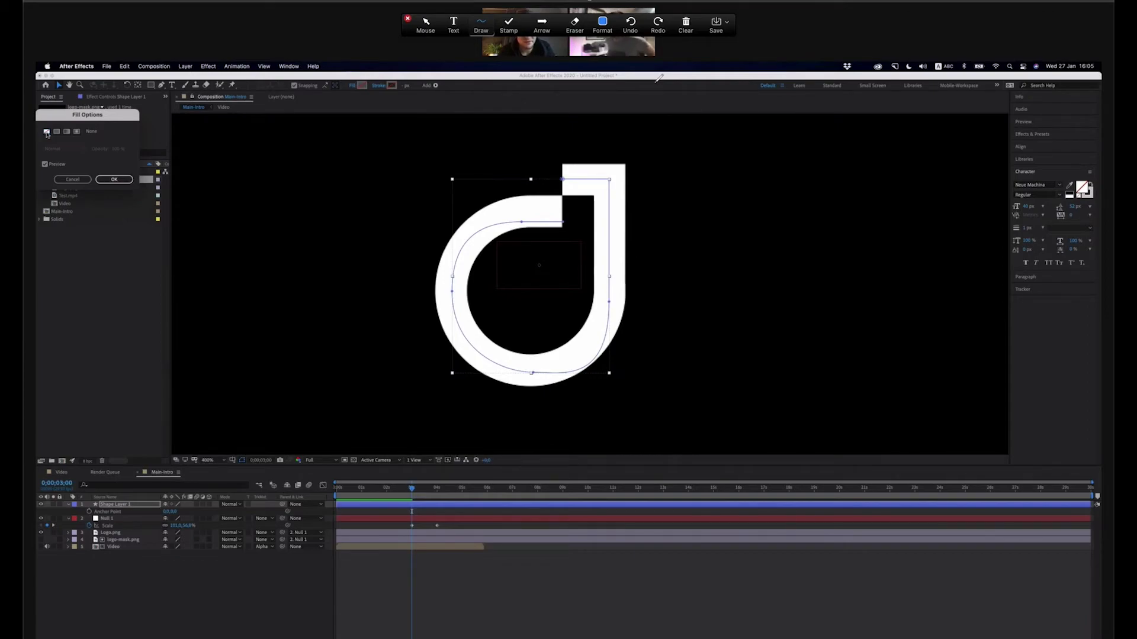
pyautogui.press('Return')
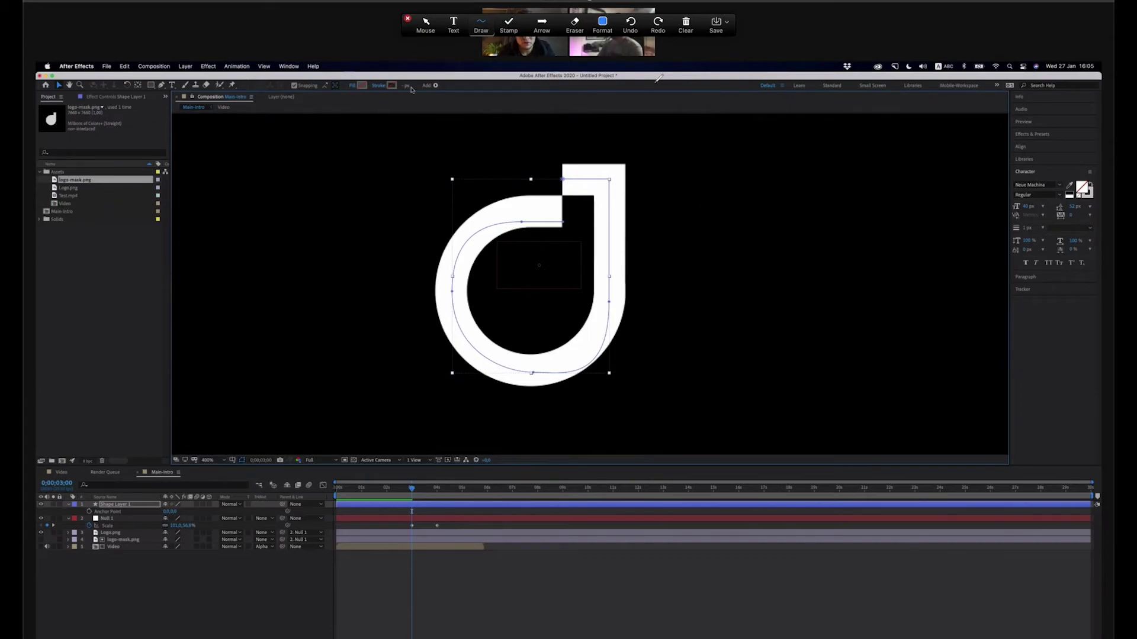
# Set the shape's stroke color to blue 0052FF and widen the stroke until it matches the logo's line thickness
pyautogui.click(391, 86)
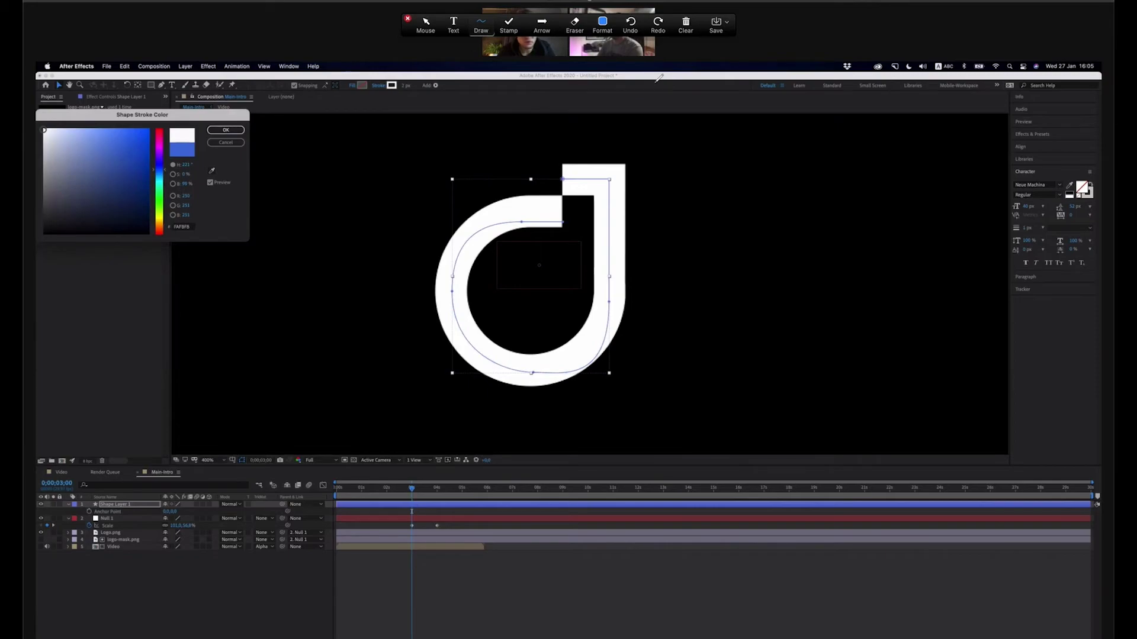
pyautogui.moveTo(44, 130); pyautogui.dragTo(183, 129)
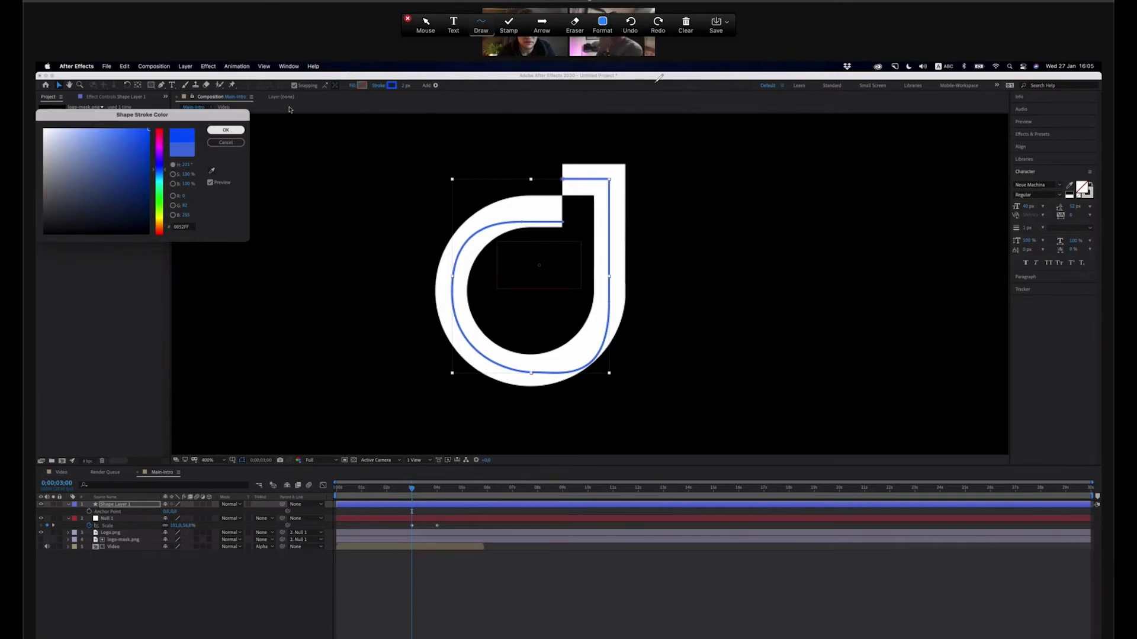
pyautogui.press('Return')
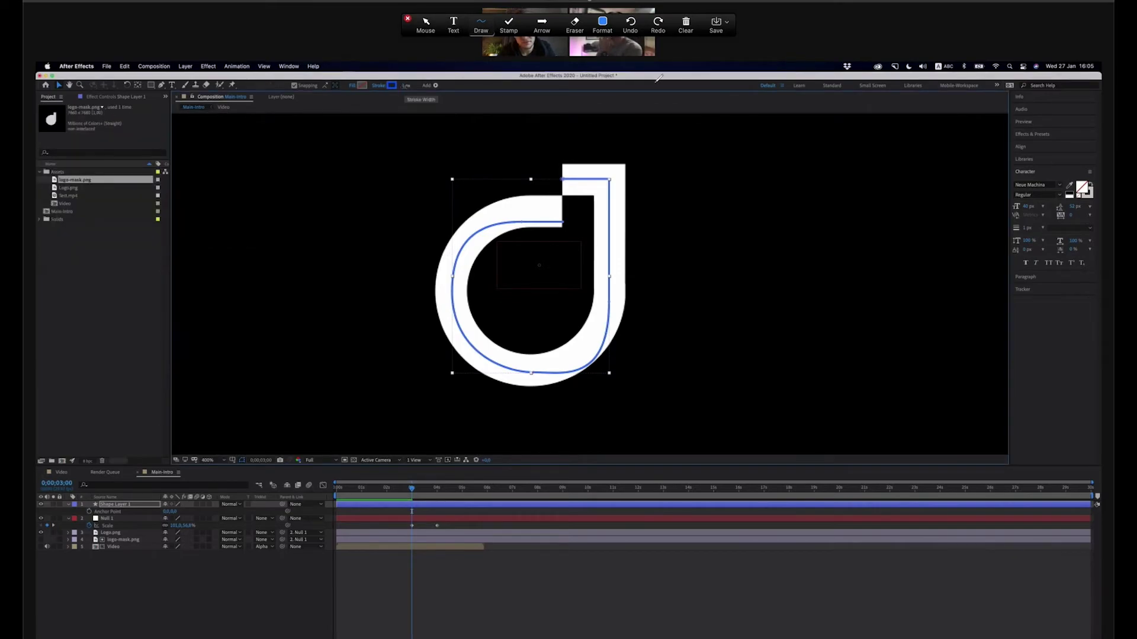
pyautogui.moveTo(405, 86); pyautogui.dragTo(423, 87)
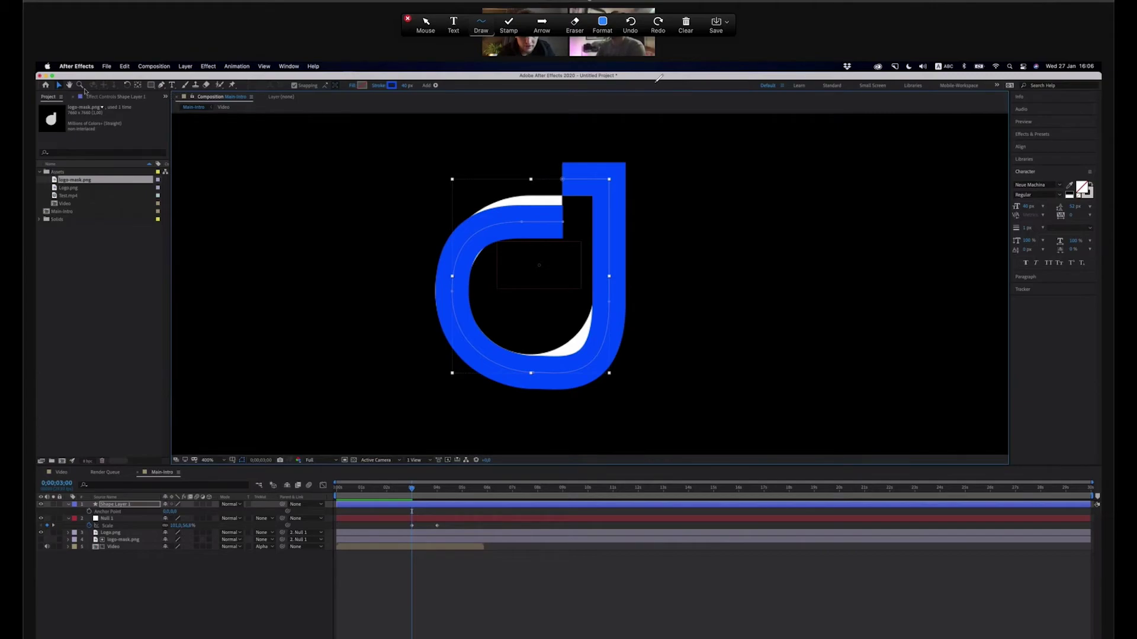
# Shorten the lower handle of the point at the stem's base and adjust the bottom point so the stroke follows the logo's lower curve
pyautogui.click(563, 222)
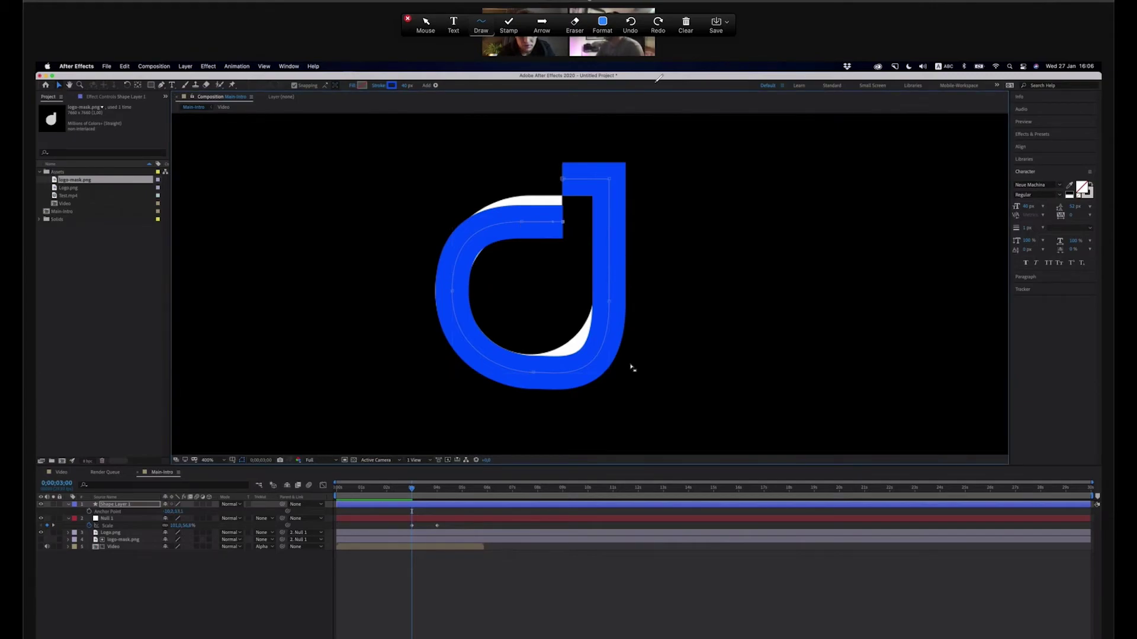
pyautogui.click(533, 375)
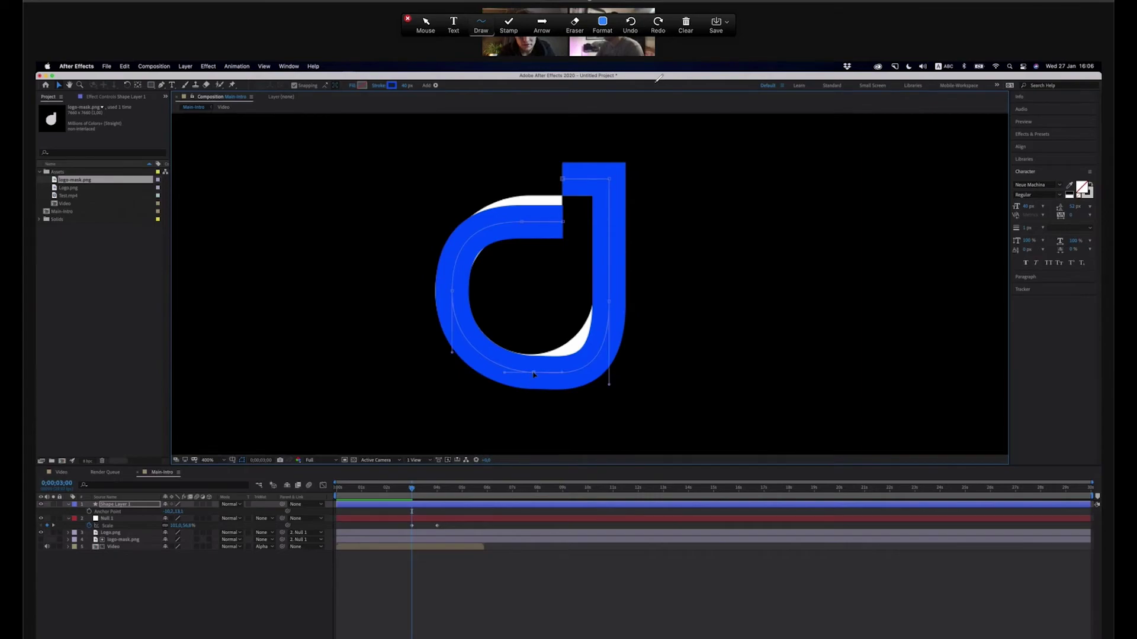
pyautogui.click(610, 303)
pyautogui.moveTo(608, 383); pyautogui.dragTo(608, 342)
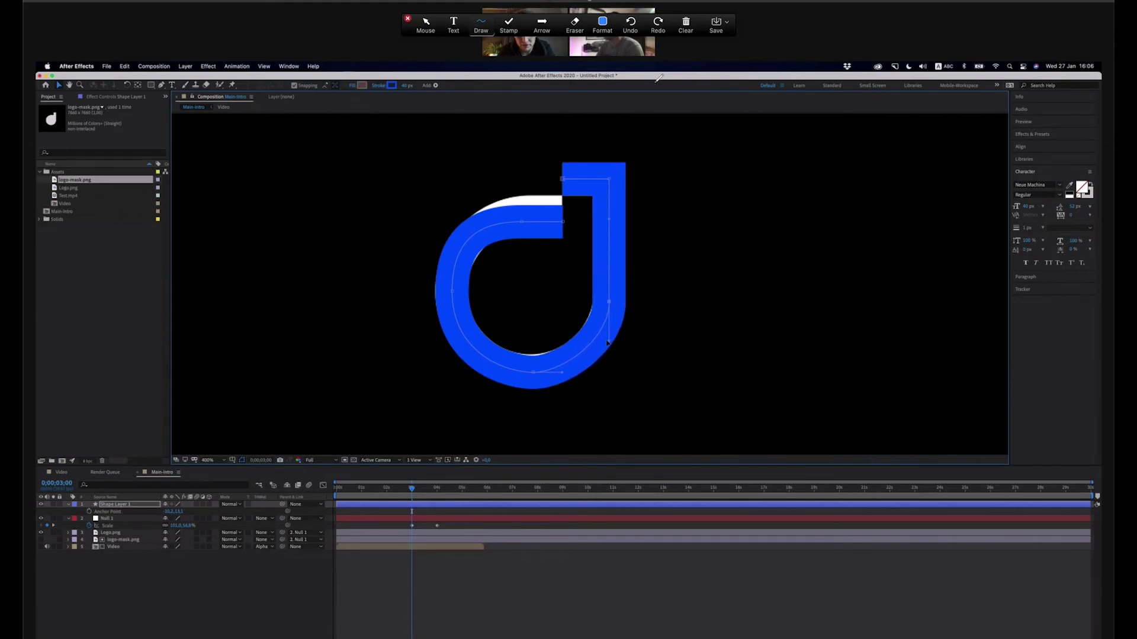
pyautogui.click(533, 372)
# Raise the path's upper bowl points and reshape their handle so the blue stroke covers the logo's upper curve
pyautogui.click(521, 223)
pyautogui.moveTo(521, 223); pyautogui.dragTo(503, 214)
pyautogui.press('Up')
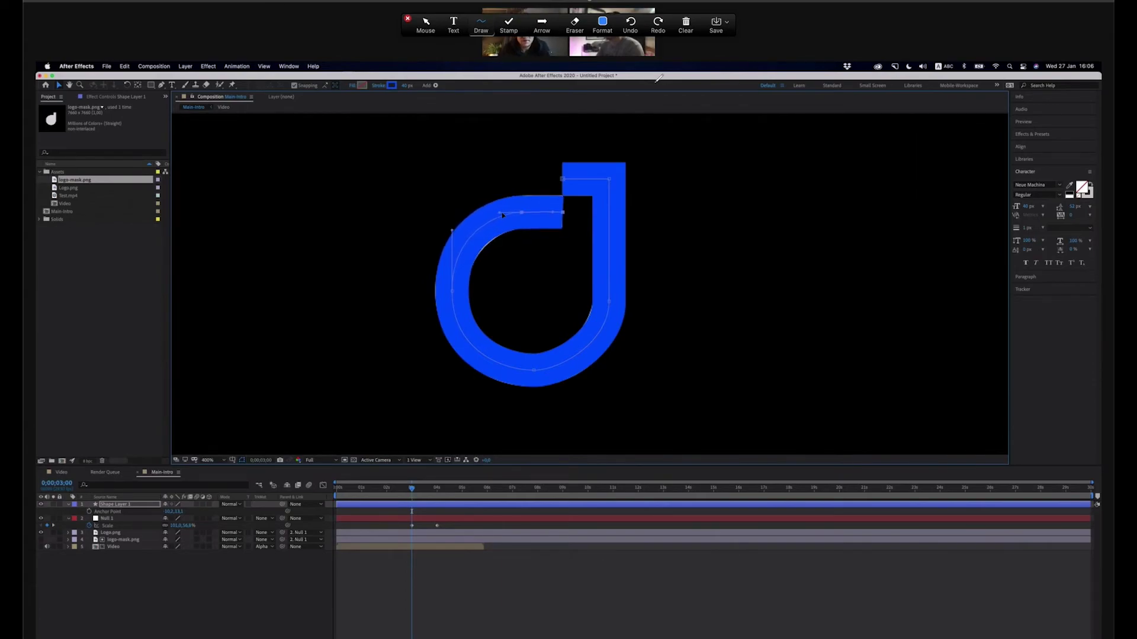
pyautogui.click(451, 294)
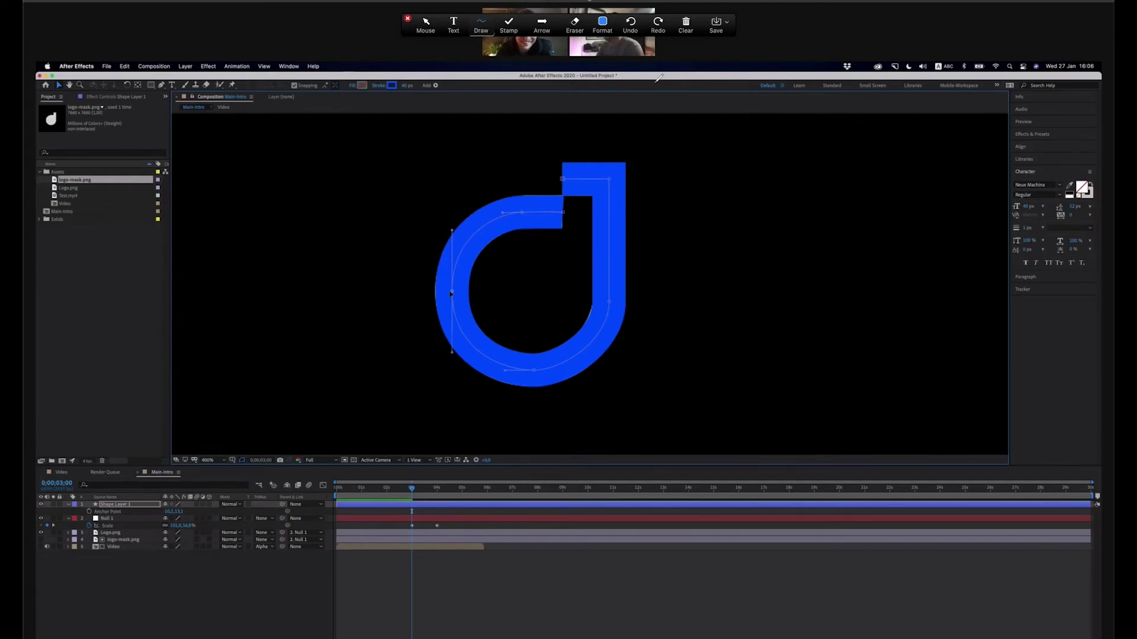
pyautogui.click(533, 371)
pyautogui.click(562, 212)
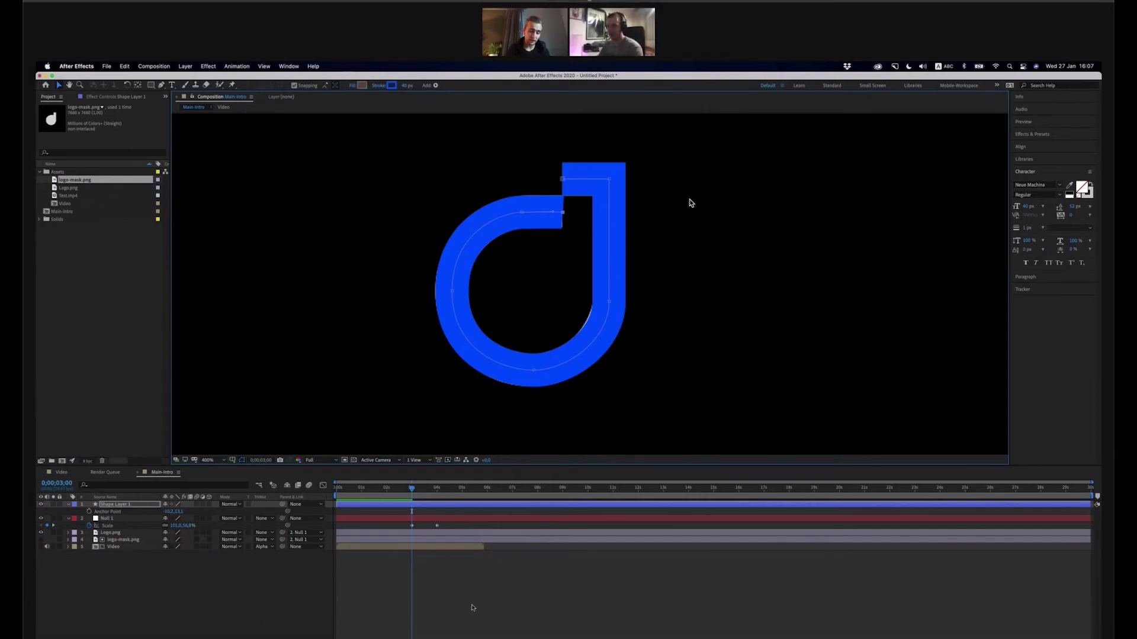
# Rename the shape layer as LogoOutline
pyautogui.click(125, 505)
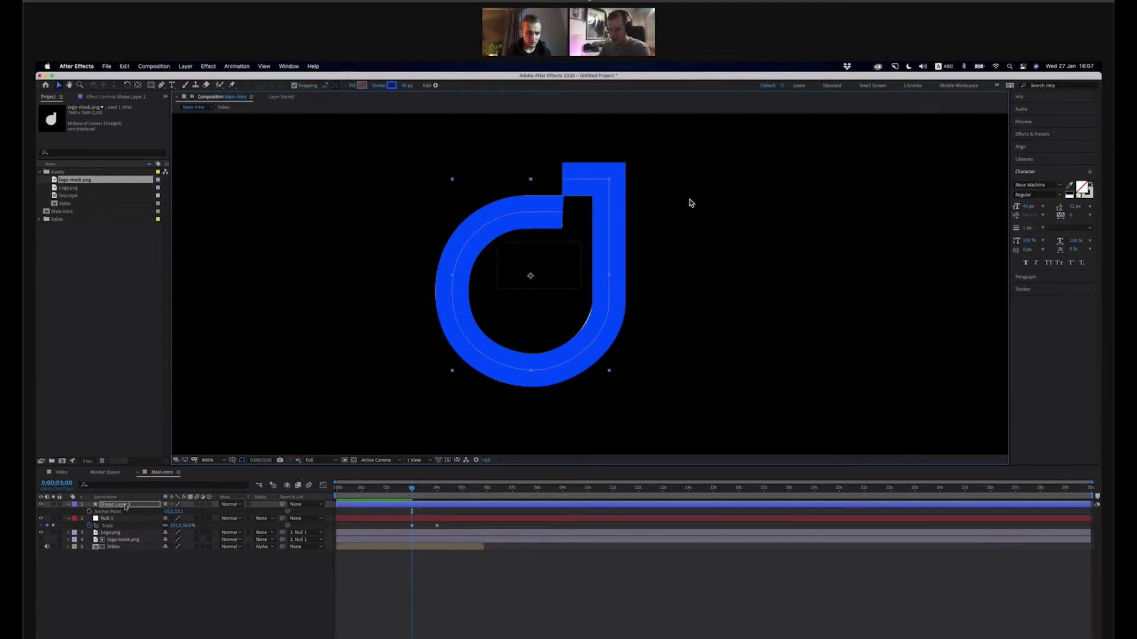
pyautogui.rightClick(125, 508)
pyautogui.click(148, 637)
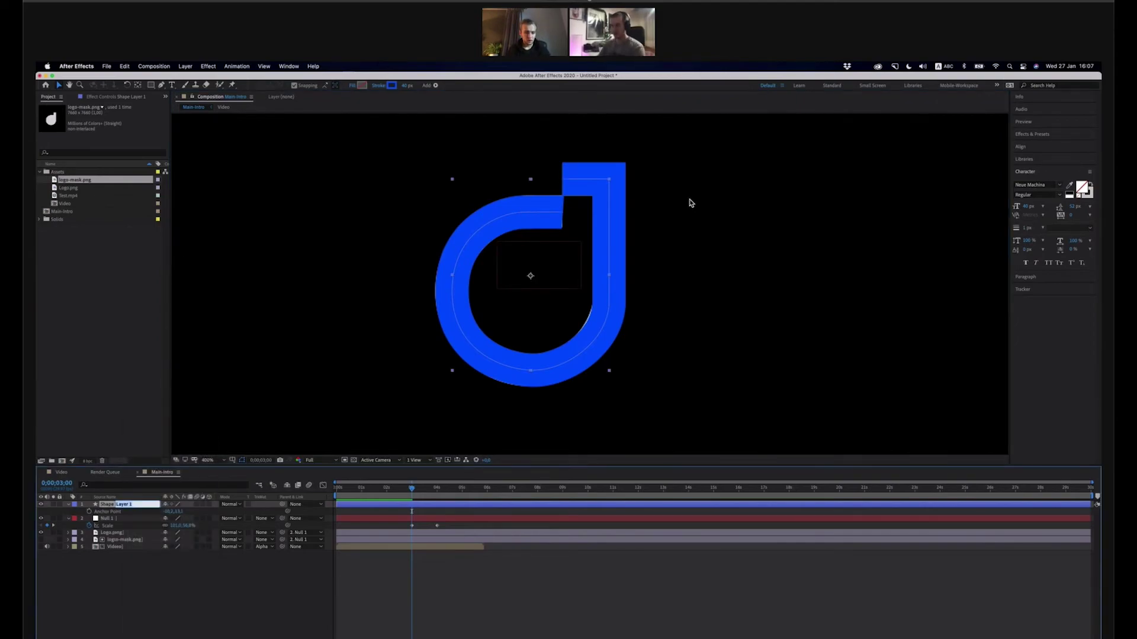
pyautogui.write('LogoOutline')
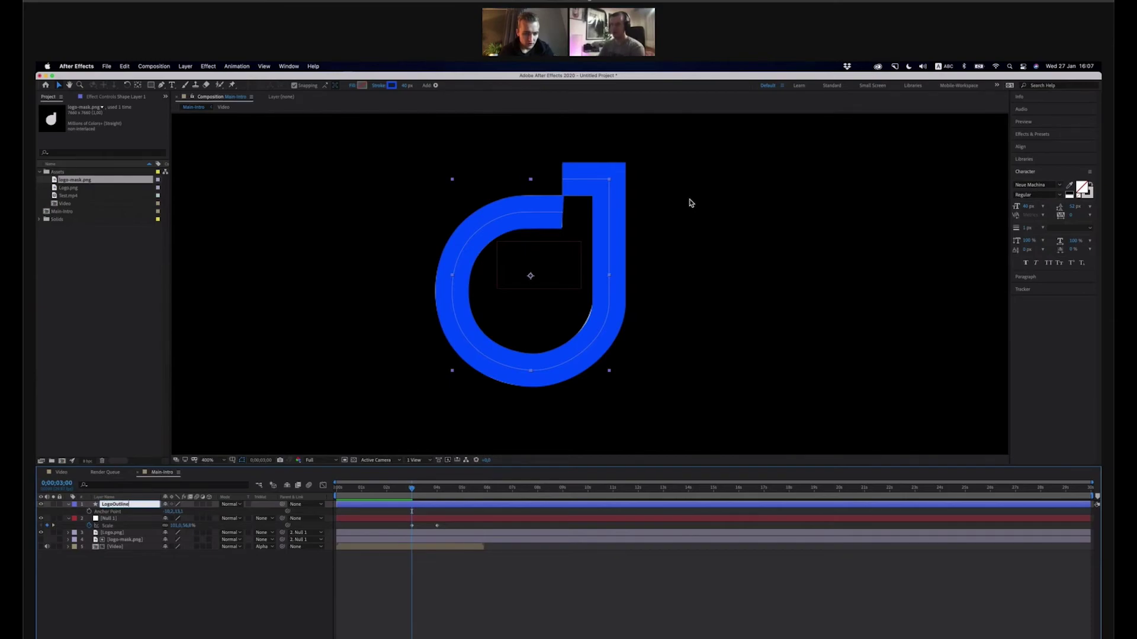
pyautogui.press('Return')
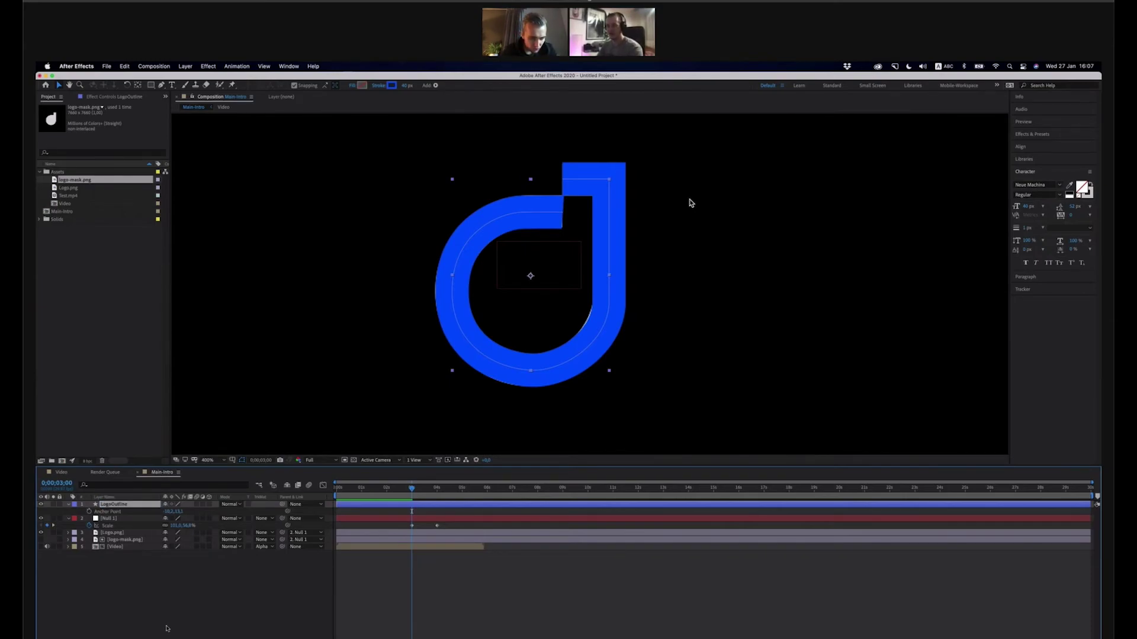
# Place the LogoOutline layer directly below Null 1 and parent it to Null 1
pyautogui.moveTo(116, 508); pyautogui.dragTo(116, 527)
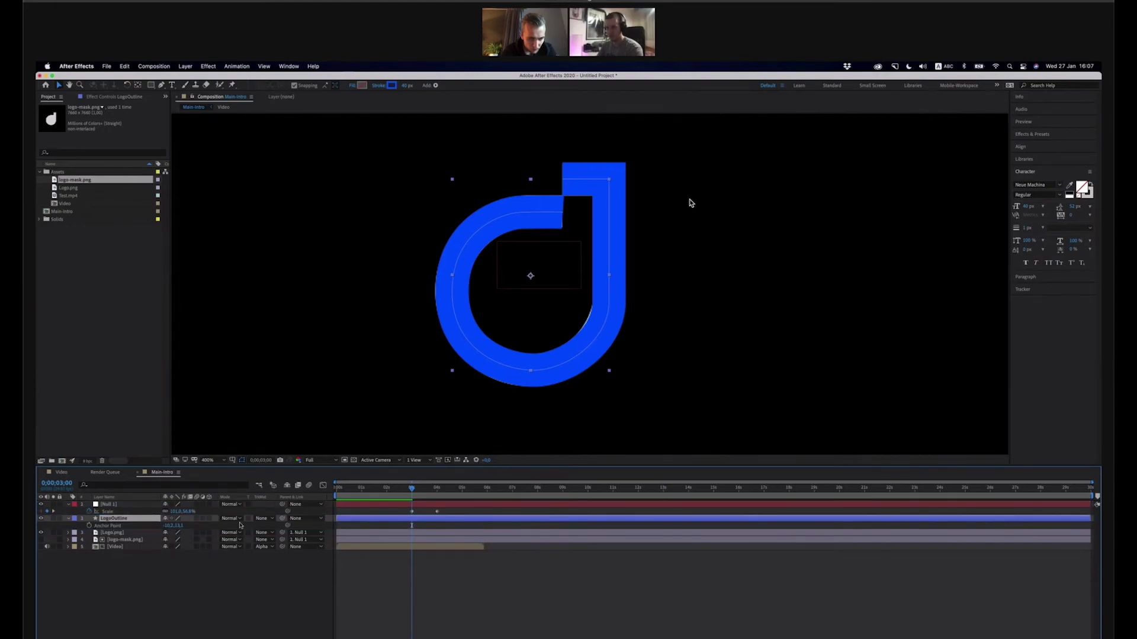
pyautogui.moveTo(282, 518); pyautogui.dragTo(120, 509)
# Delete the Logo.png layer from the Main-Intro composition
pyautogui.click(117, 533)
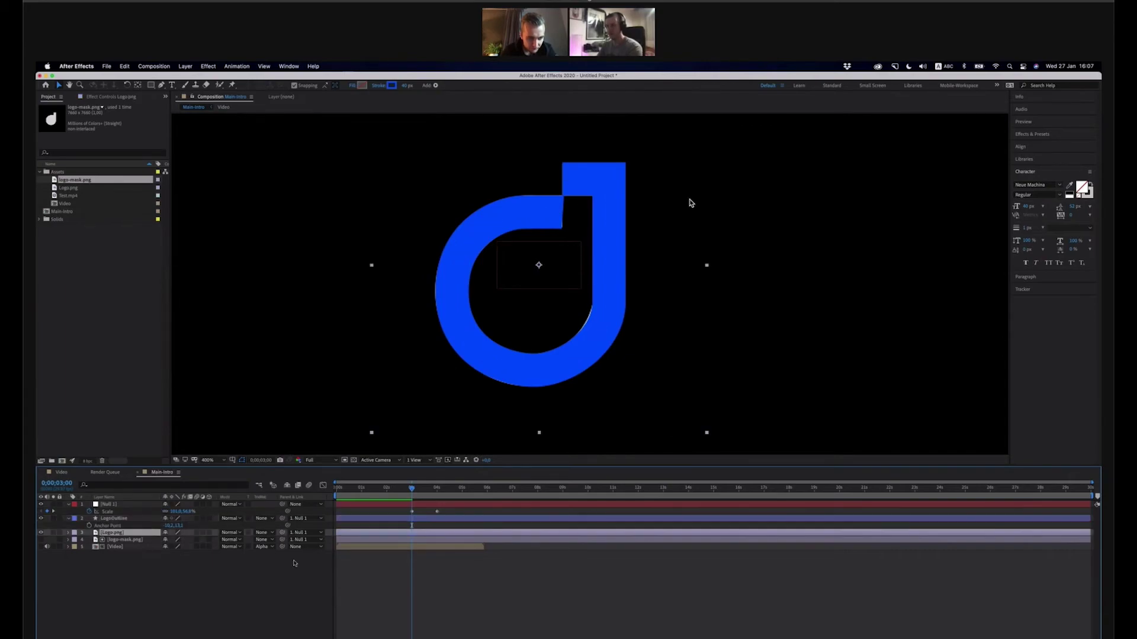
pyautogui.press('Delete')
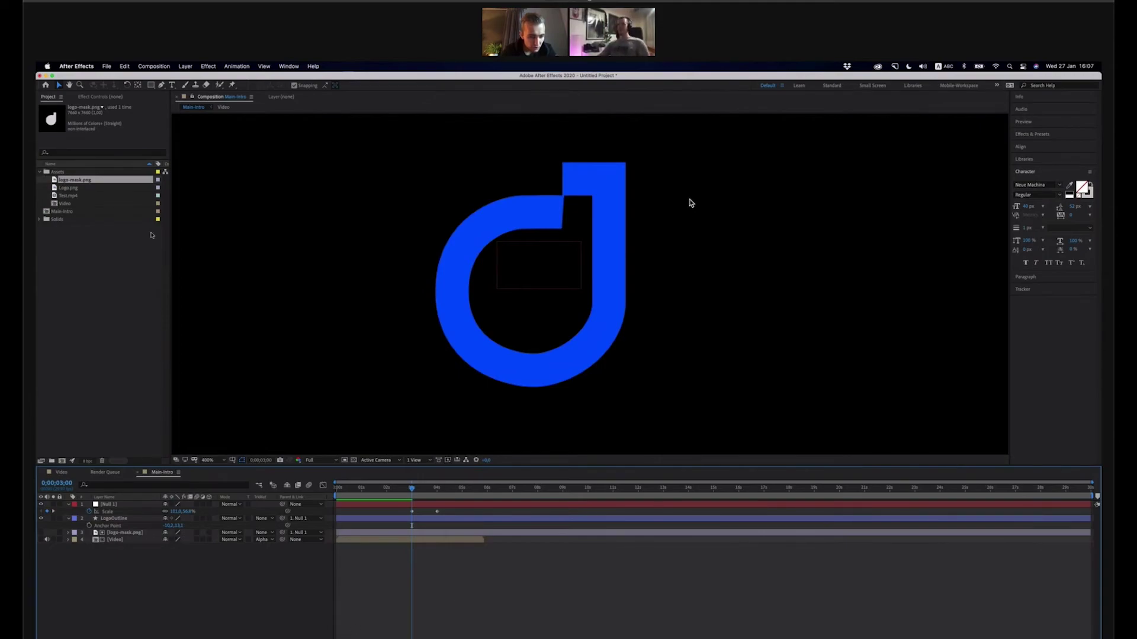
# Set the LogoOutline shape's stroke color to white FFFFFF
pyautogui.click(122, 519)
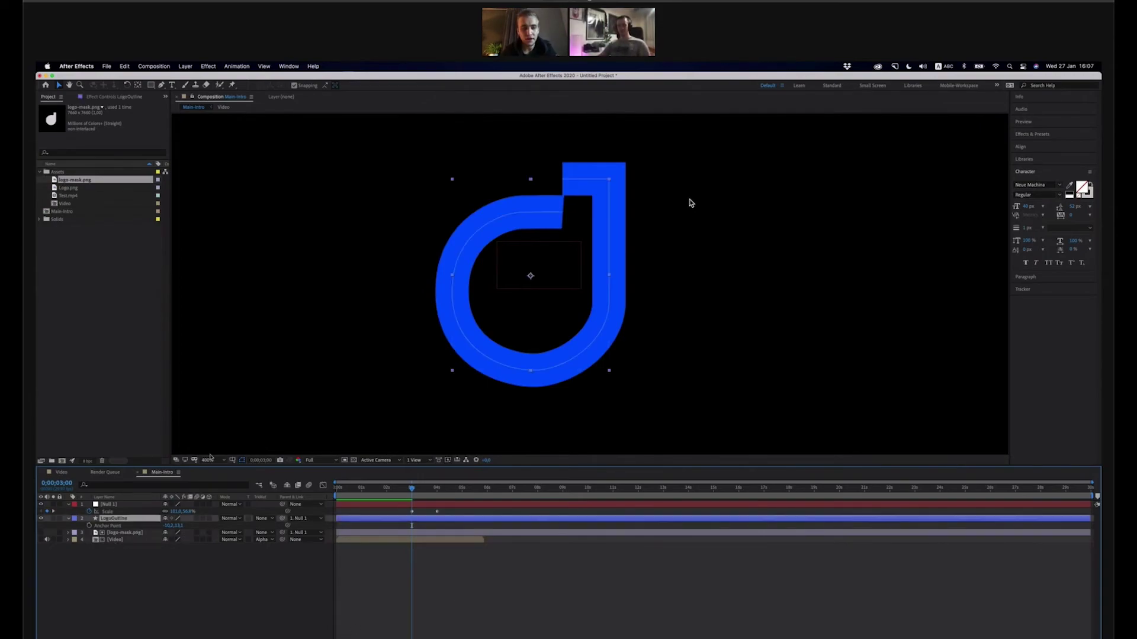
pyautogui.click(392, 85)
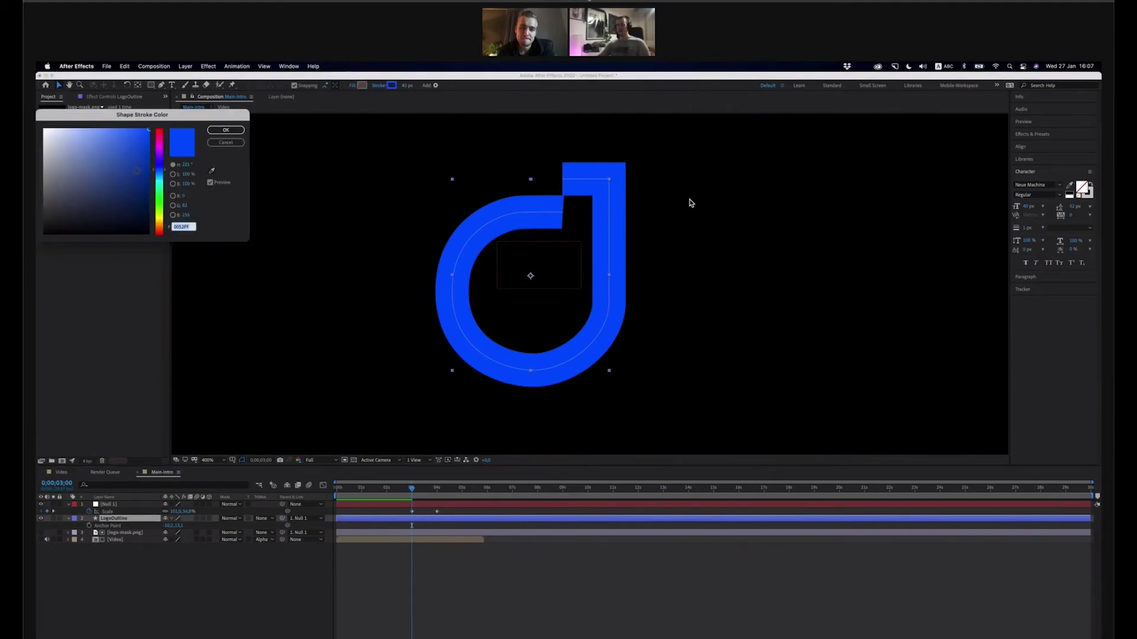
pyautogui.write('ffffff')
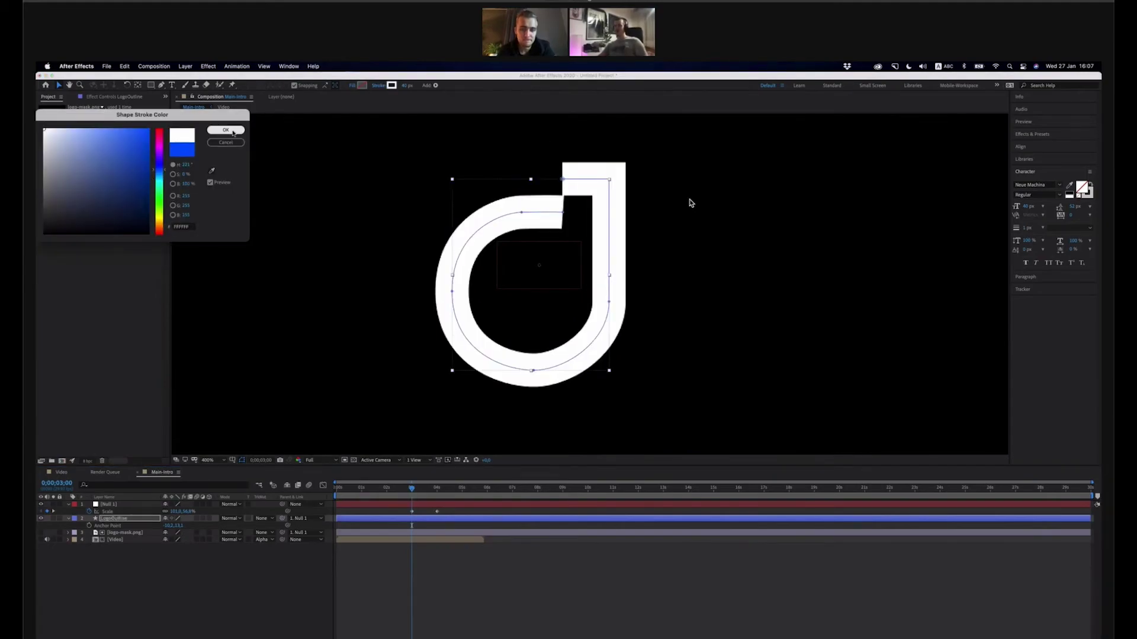
pyautogui.press('Return')
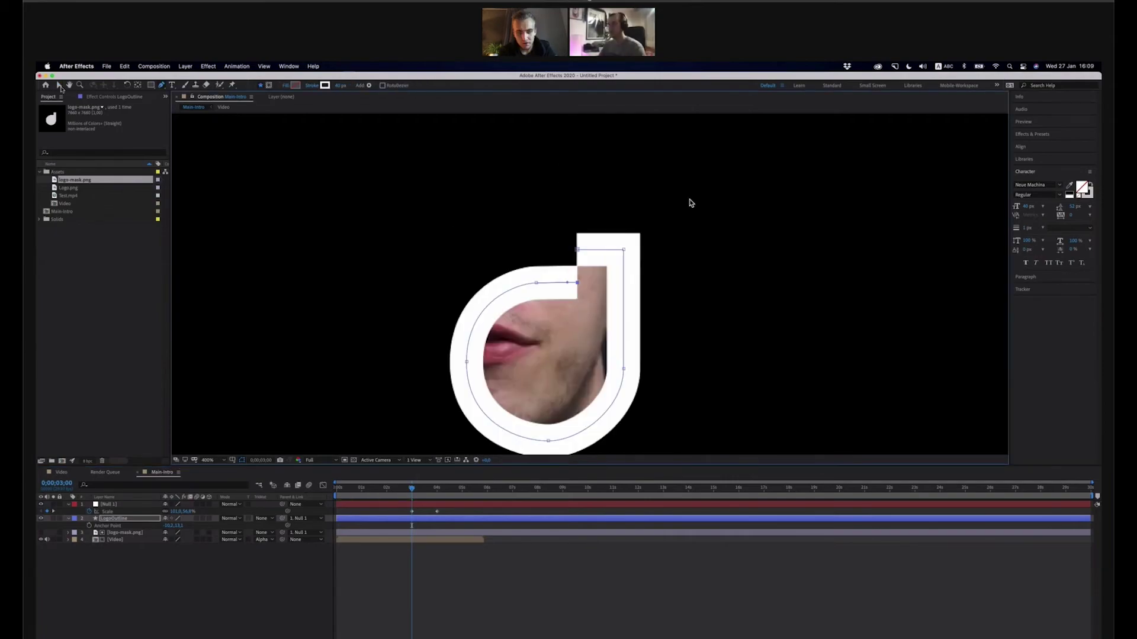
# Inspect the white outline over the video at the start of the scale-up and at 0;00;00;17
pyautogui.click(744, 356)
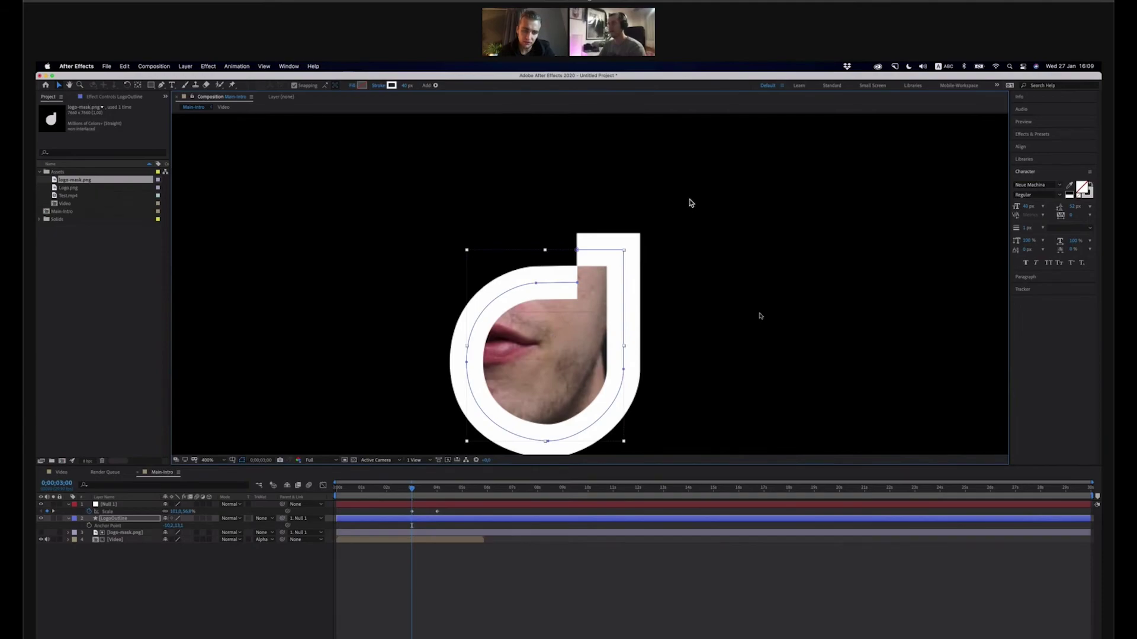
pyautogui.press('space')
pyautogui.moveTo(736, 353); pyautogui.dragTo(689, 279)
pyautogui.press('Return')
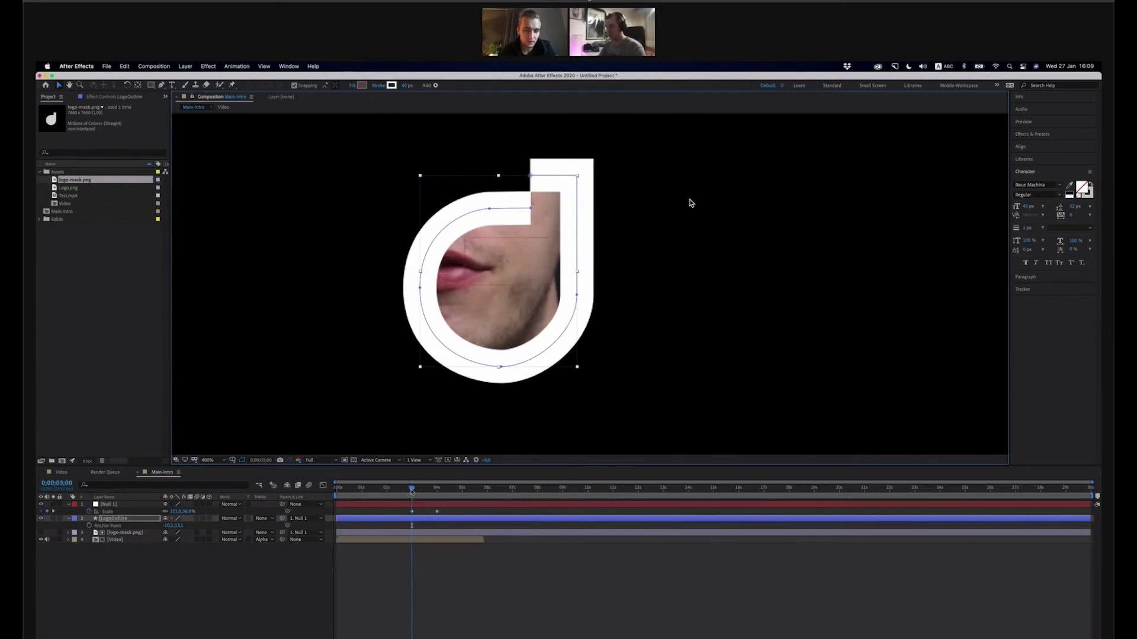
pyautogui.moveTo(412, 491); pyautogui.dragTo(413, 493)
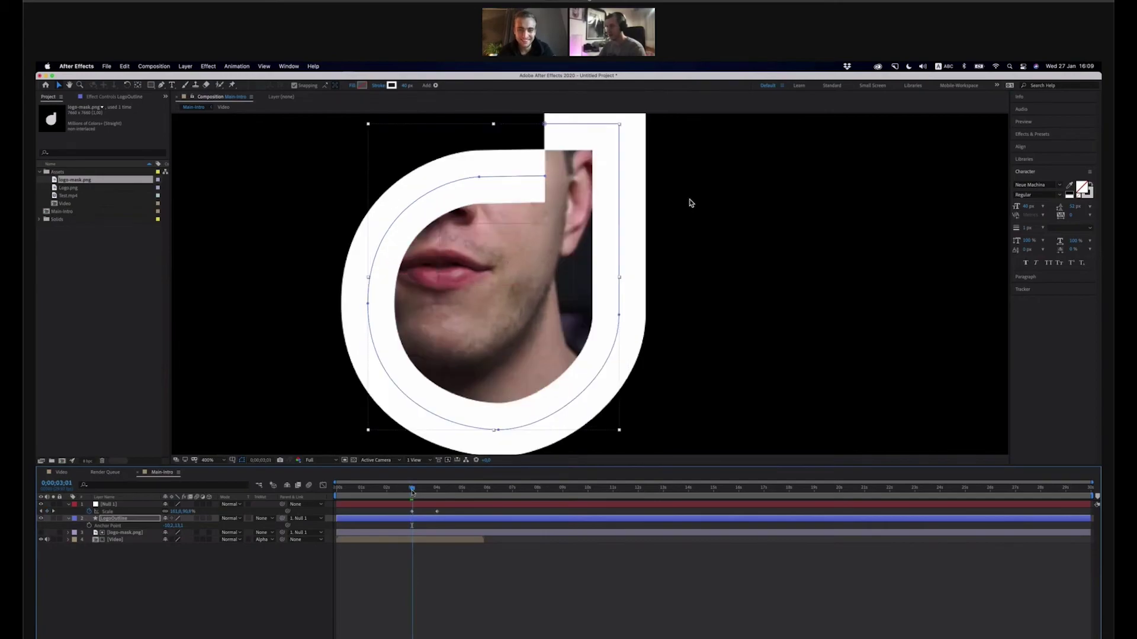
pyautogui.click(351, 490)
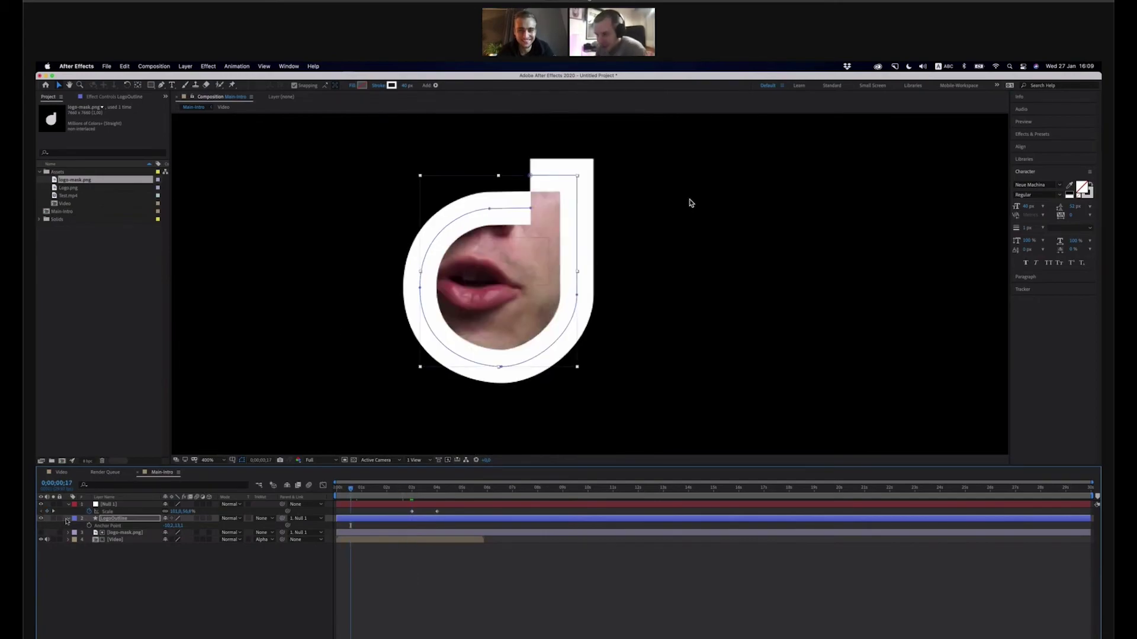
# Examine the LogoOutline layer's transform properties and its track matte, blending mode and parent options
pyautogui.click(68, 519)
pyautogui.click(68, 519)
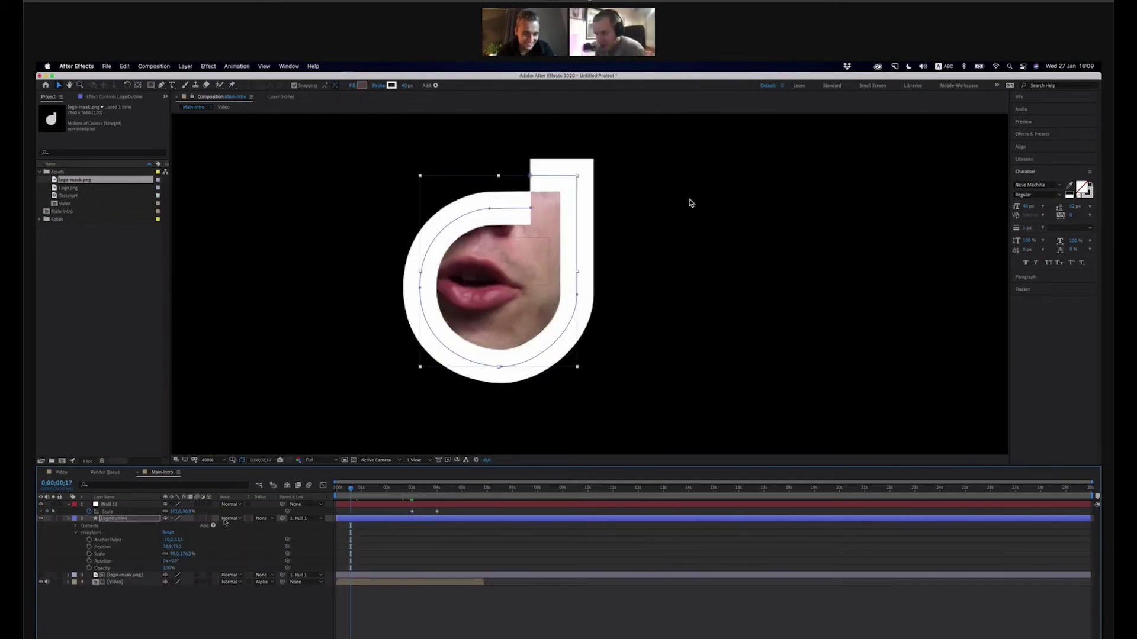
pyautogui.click(261, 518)
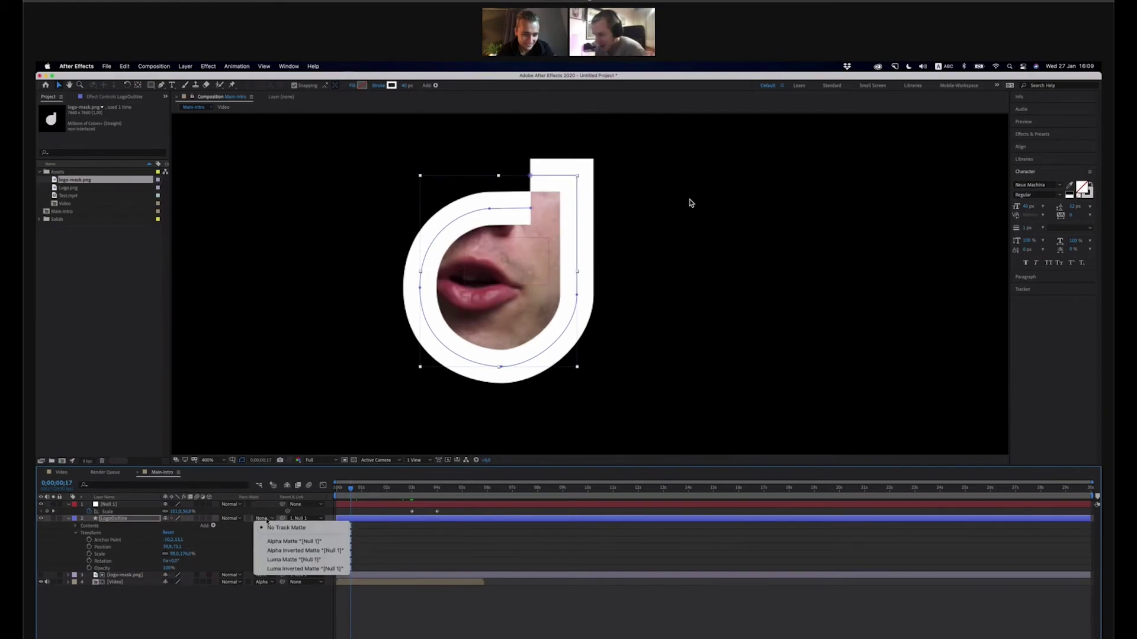
pyautogui.click(231, 519)
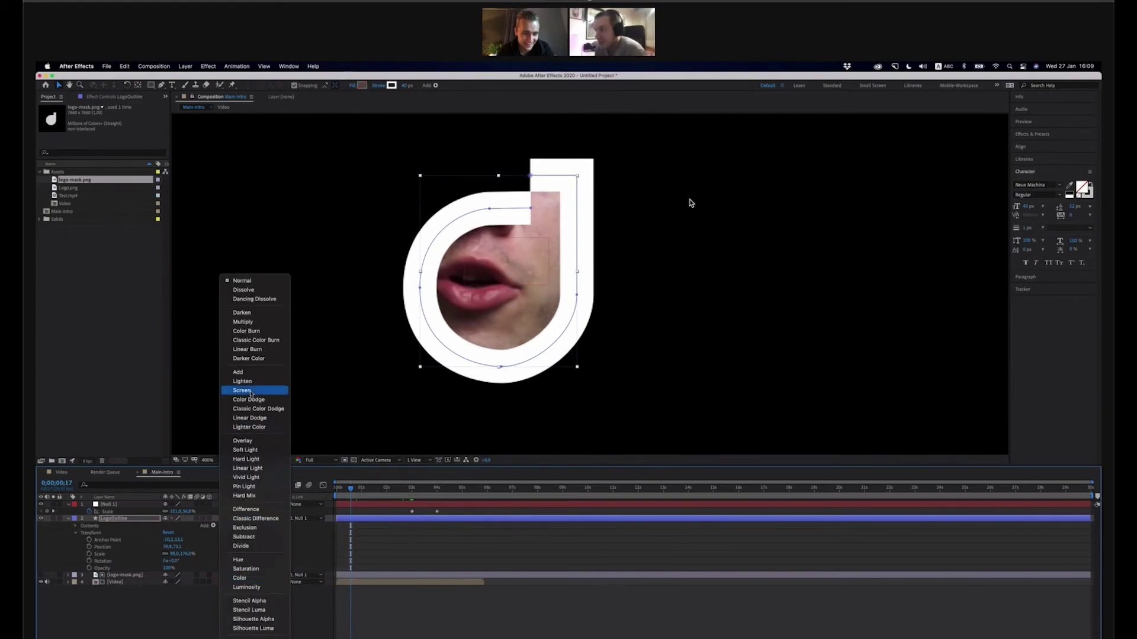
pyautogui.click(307, 519)
pyautogui.click(307, 519)
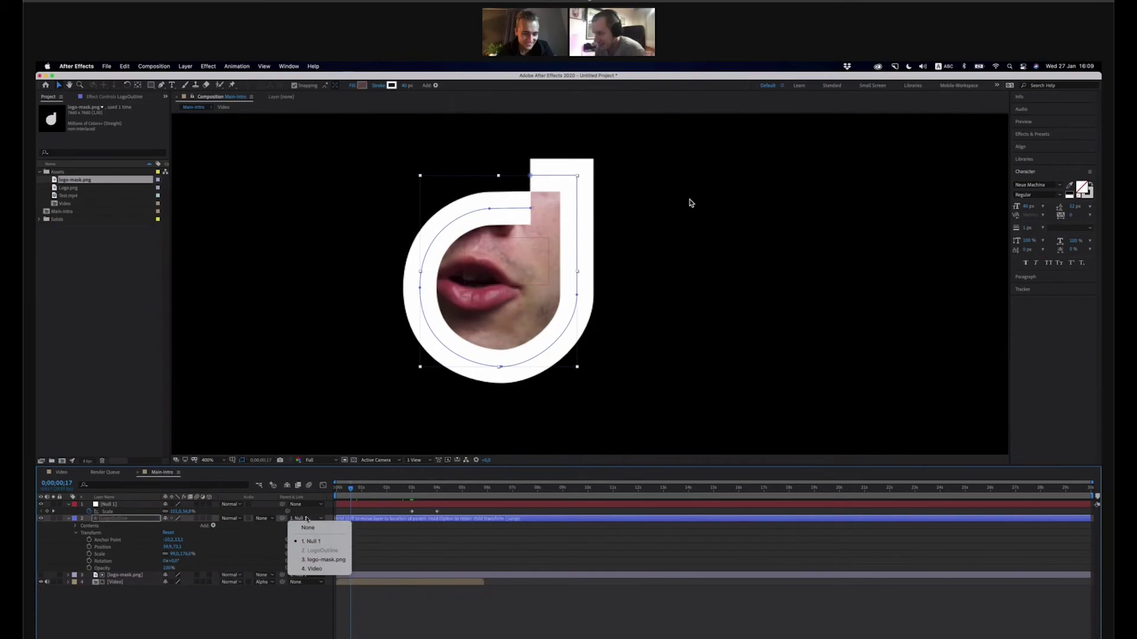
pyautogui.click(260, 601)
# Look through the contents of LogoOutline's Shape 1, including its path, stroke, fill and transform groups, for a way to animate the outline
pyautogui.click(77, 528)
pyautogui.click(75, 526)
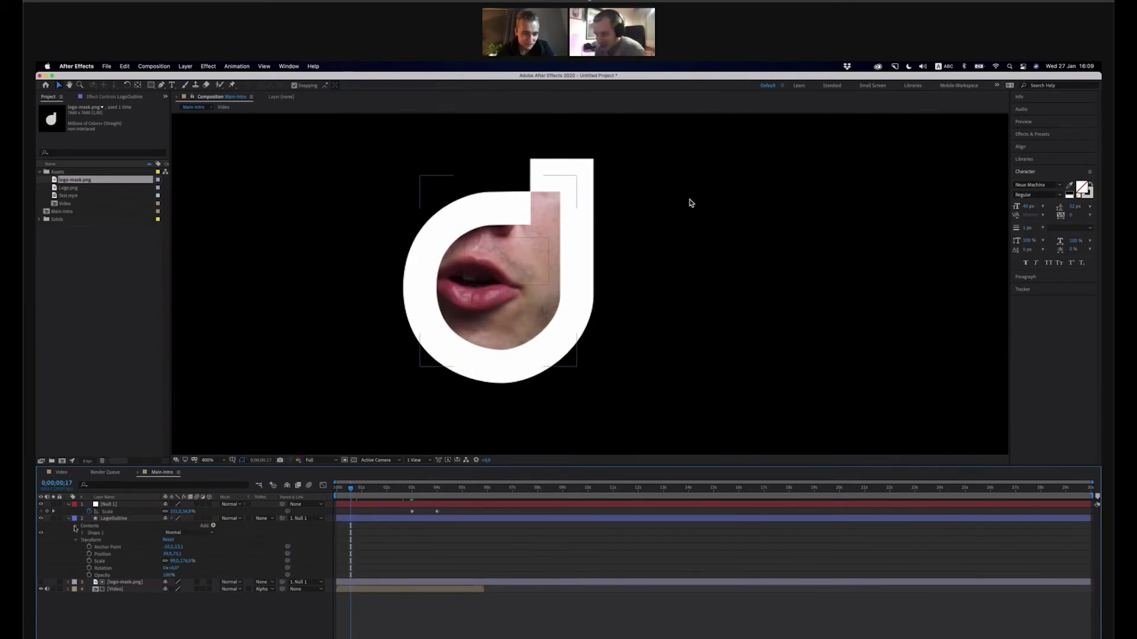
pyautogui.click(177, 537)
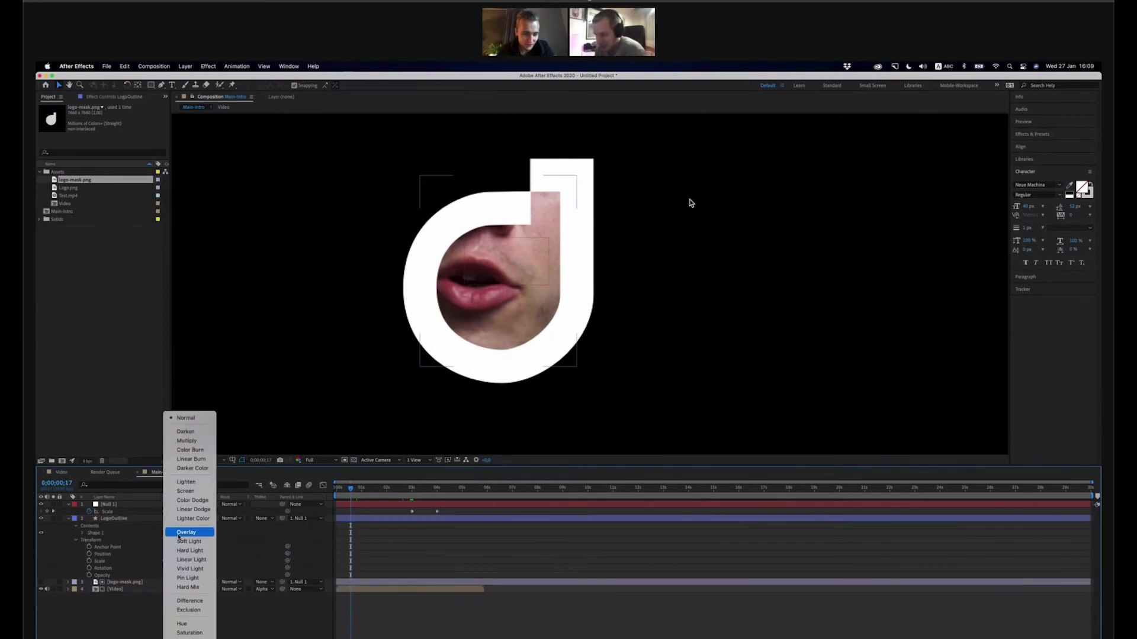
pyautogui.click(99, 537)
pyautogui.click(82, 533)
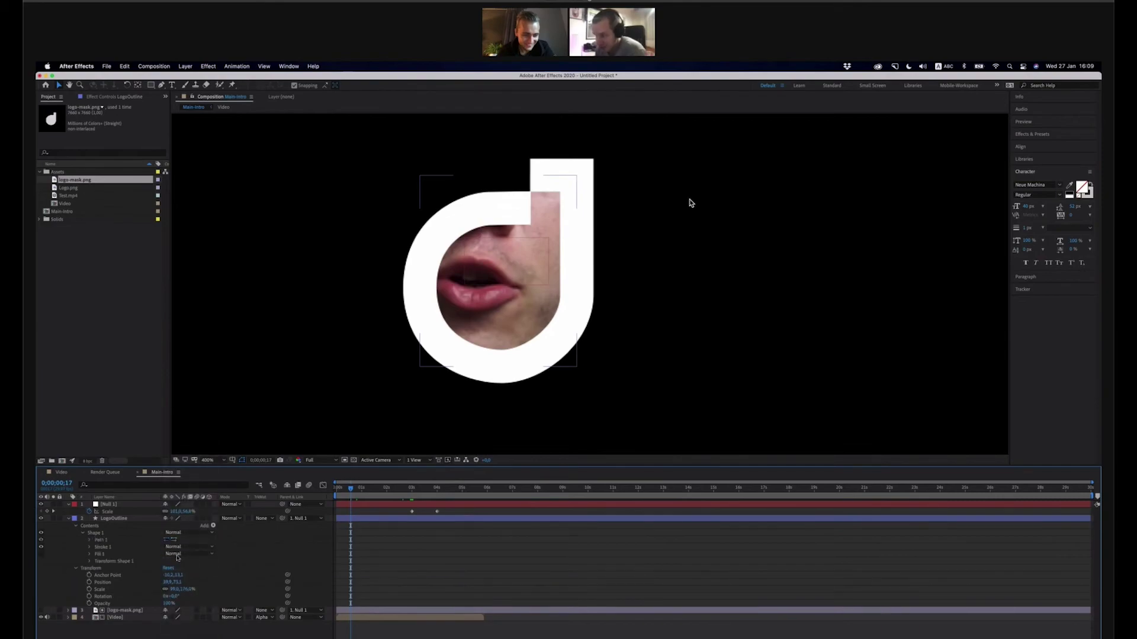
pyautogui.click(89, 540)
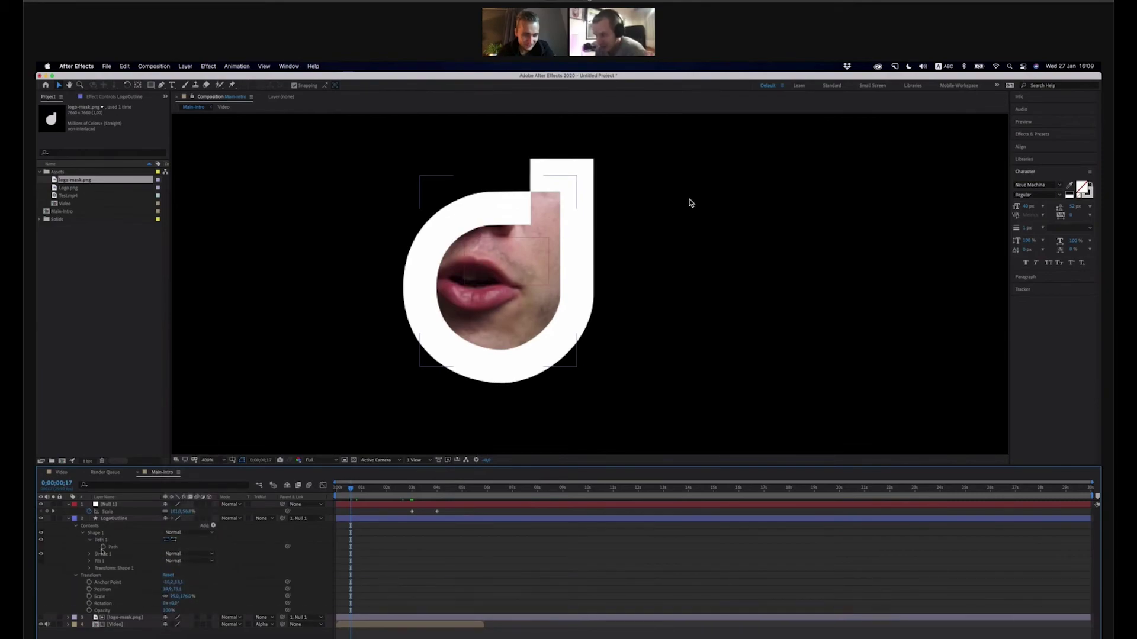
pyautogui.click(89, 555)
pyautogui.click(90, 555)
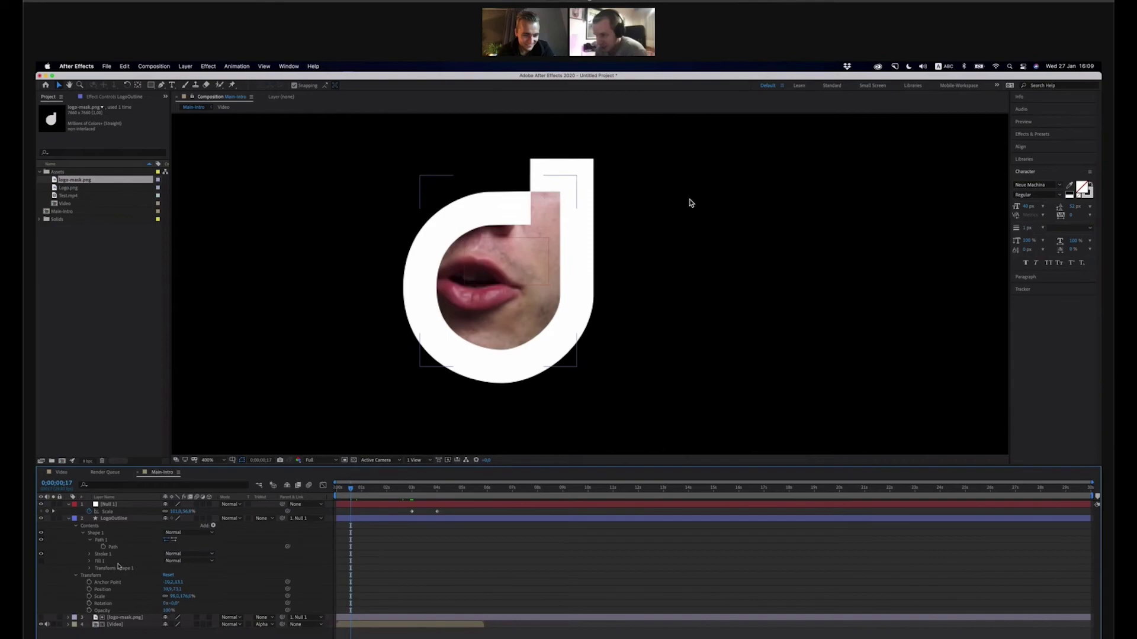
pyautogui.click(198, 560)
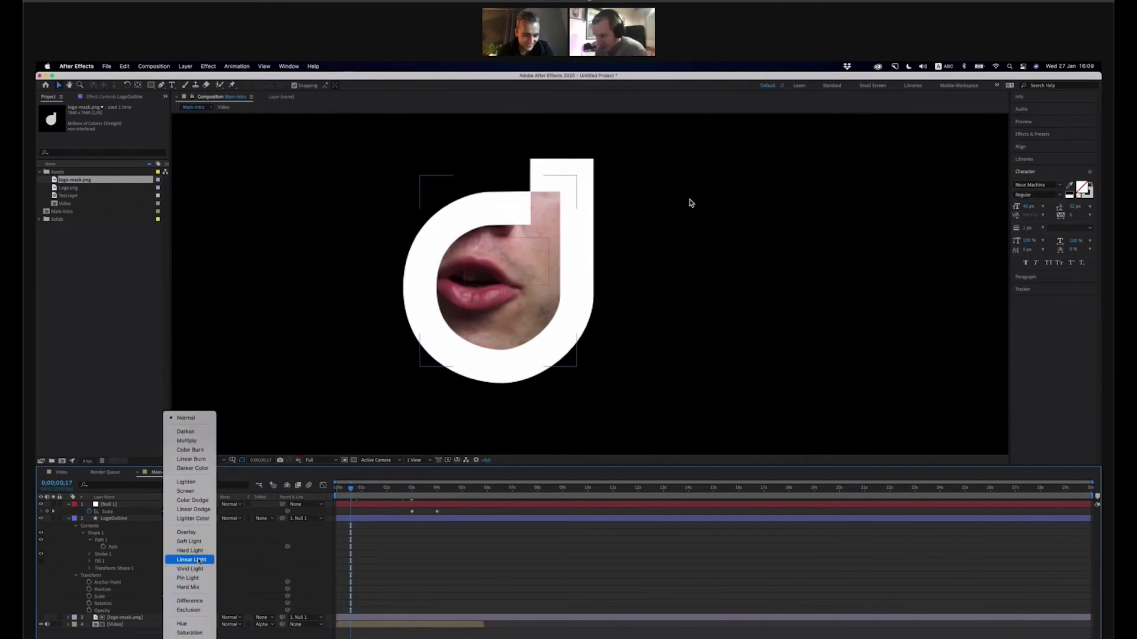
pyautogui.click(125, 561)
pyautogui.click(90, 568)
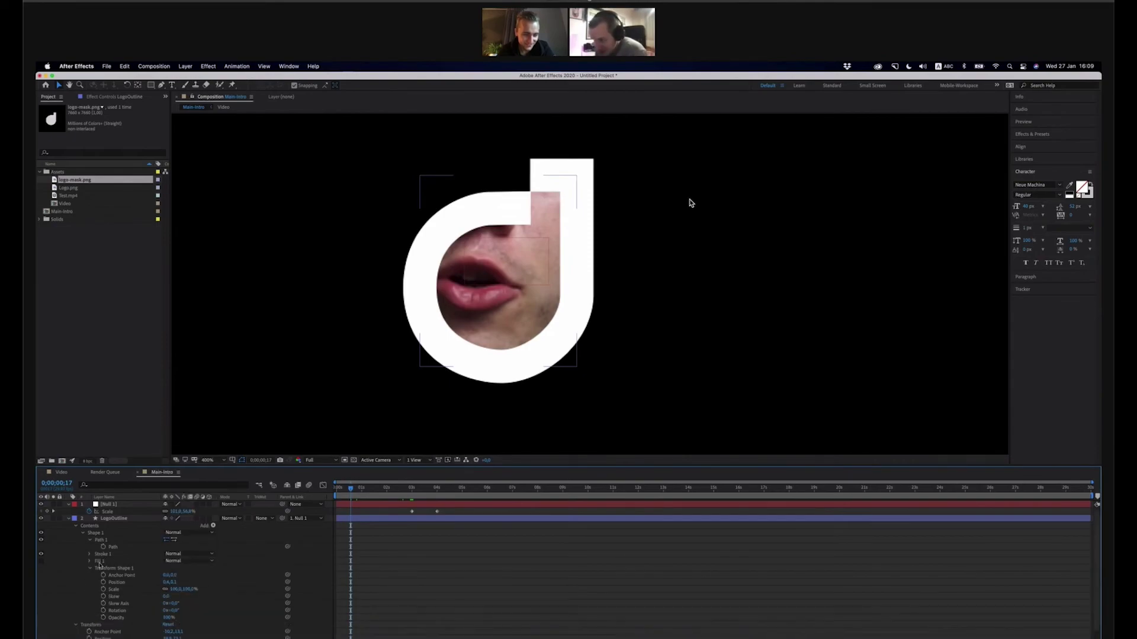
# Review Fill 1's blending mode and fill rule options and Shape 1's blending modes in the LogoOutline layer
pyautogui.scroll(-2, 115, 562)
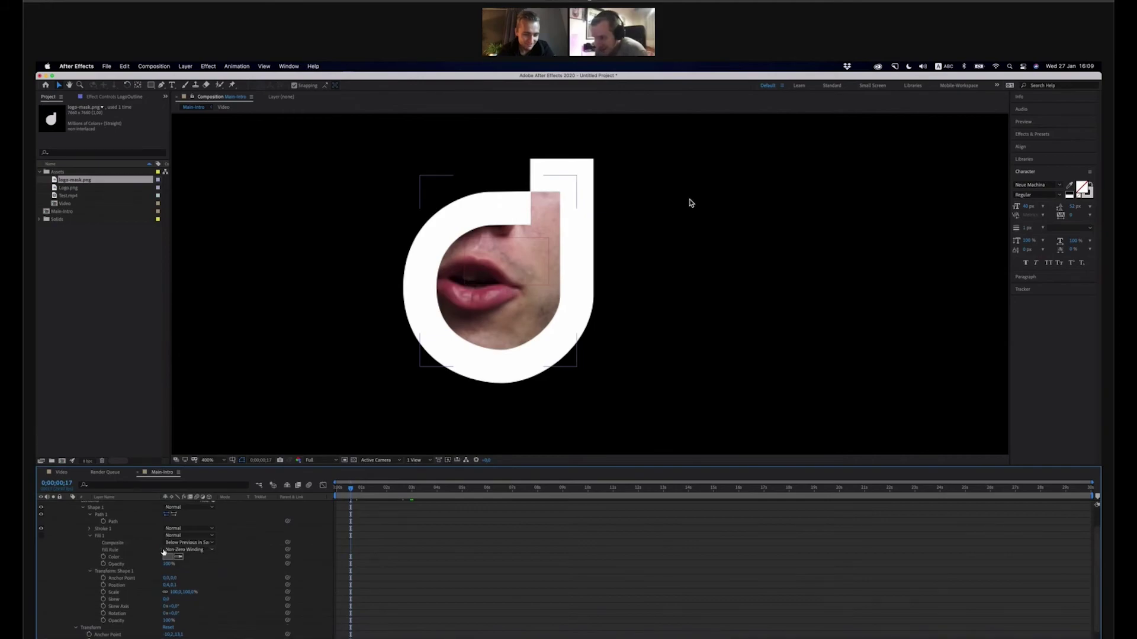
pyautogui.scroll(-1, 163, 551)
pyautogui.click(195, 529)
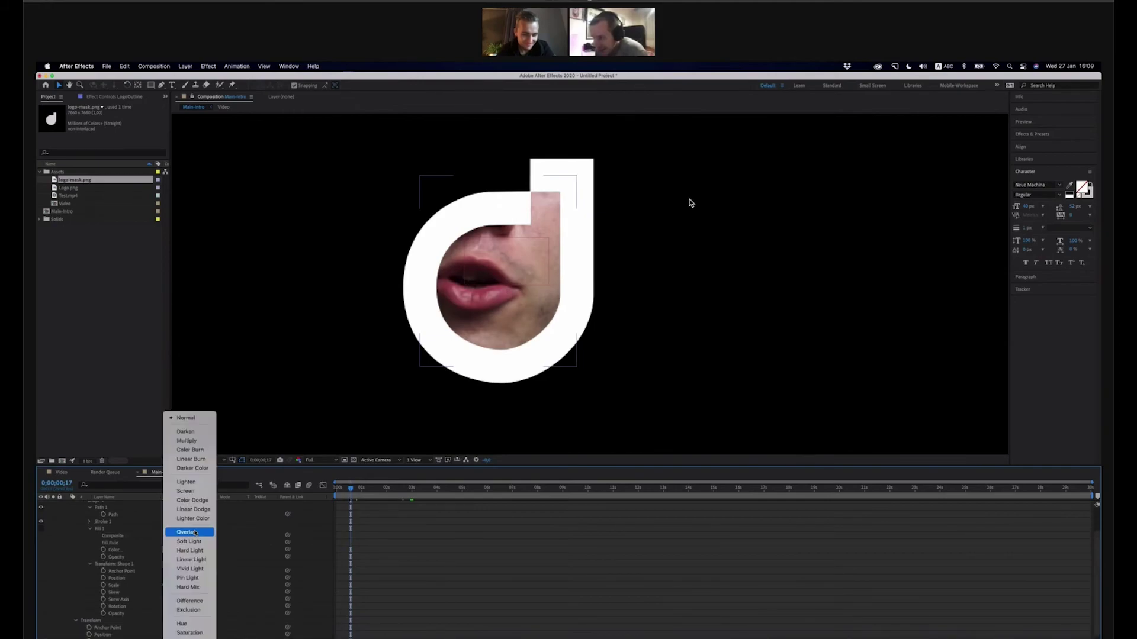
pyautogui.click(232, 533)
pyautogui.click(195, 543)
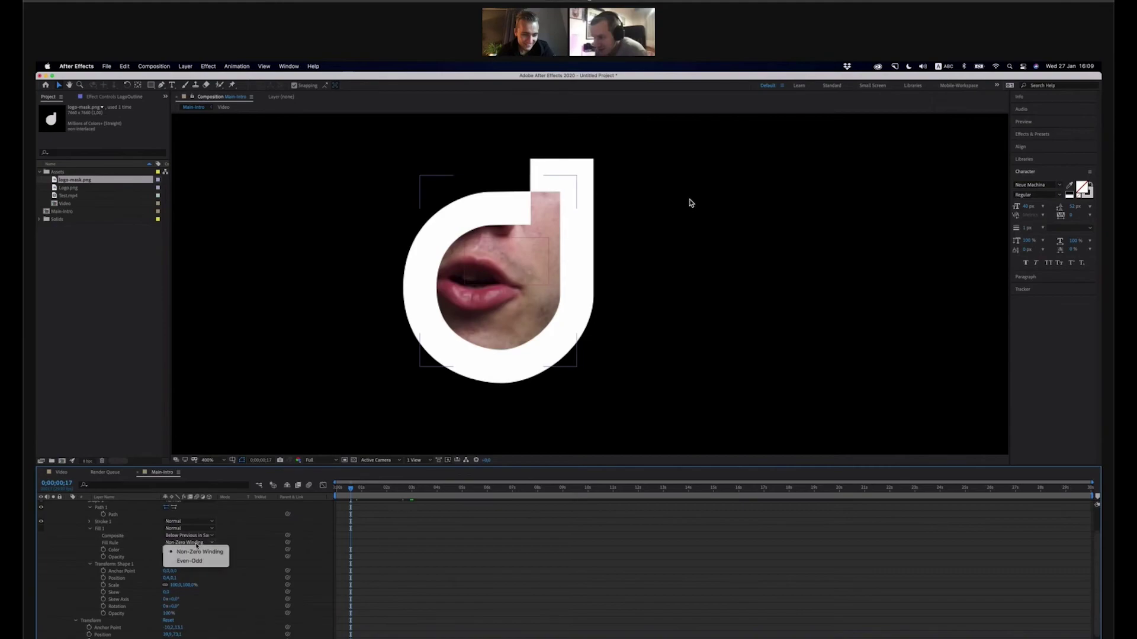
pyautogui.click(205, 536)
pyautogui.click(199, 528)
pyautogui.click(220, 527)
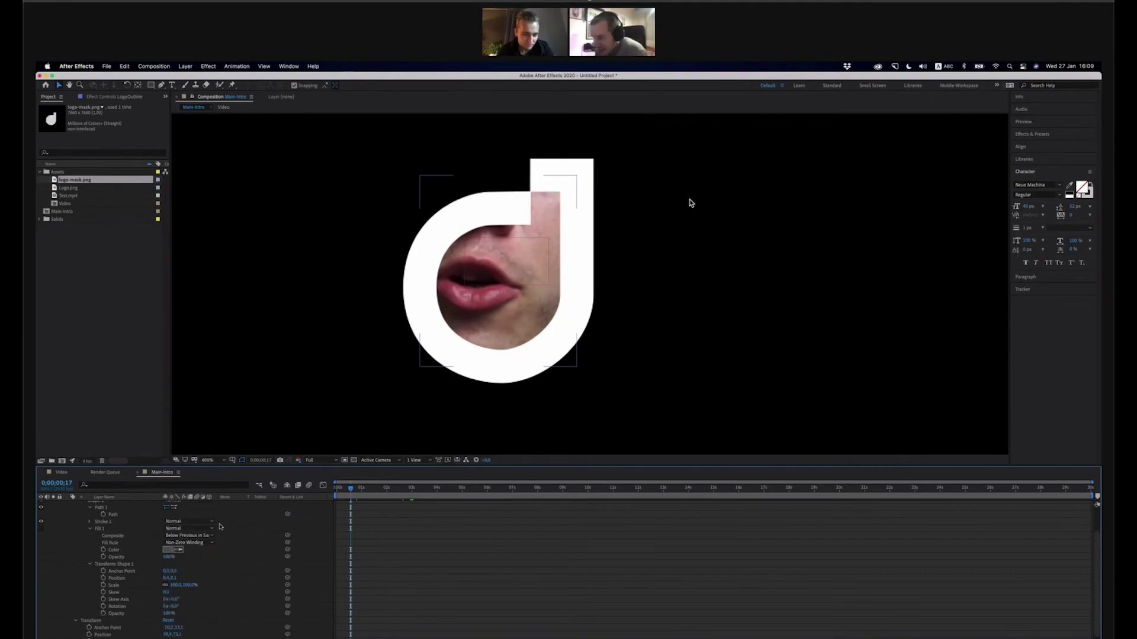
pyautogui.scroll(3, 210, 535)
pyautogui.click(195, 521)
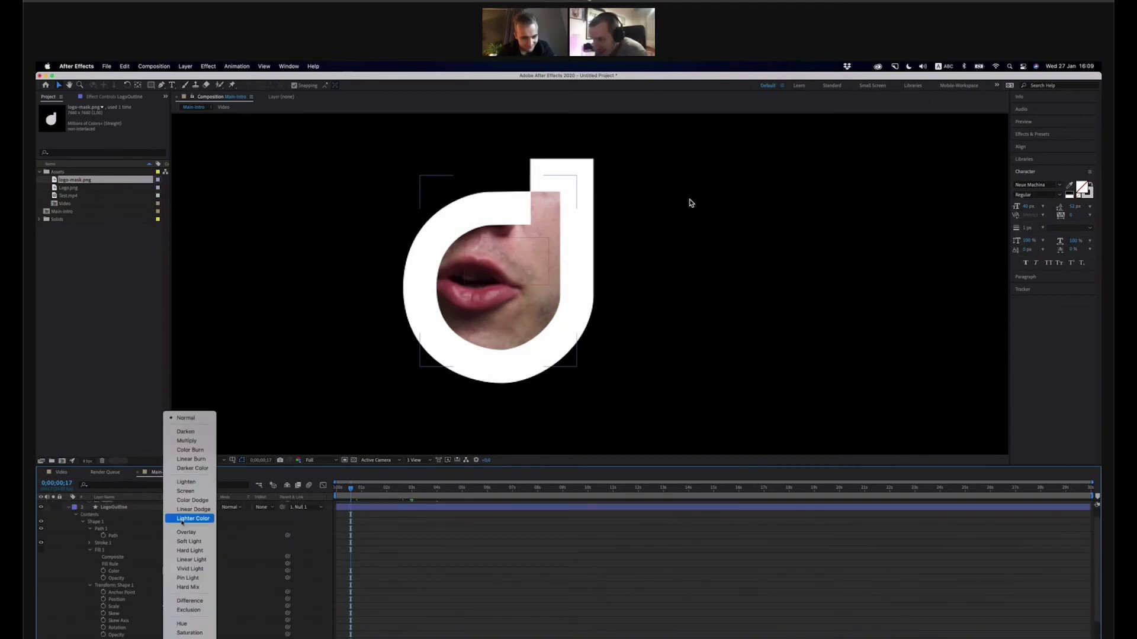
pyautogui.click(159, 526)
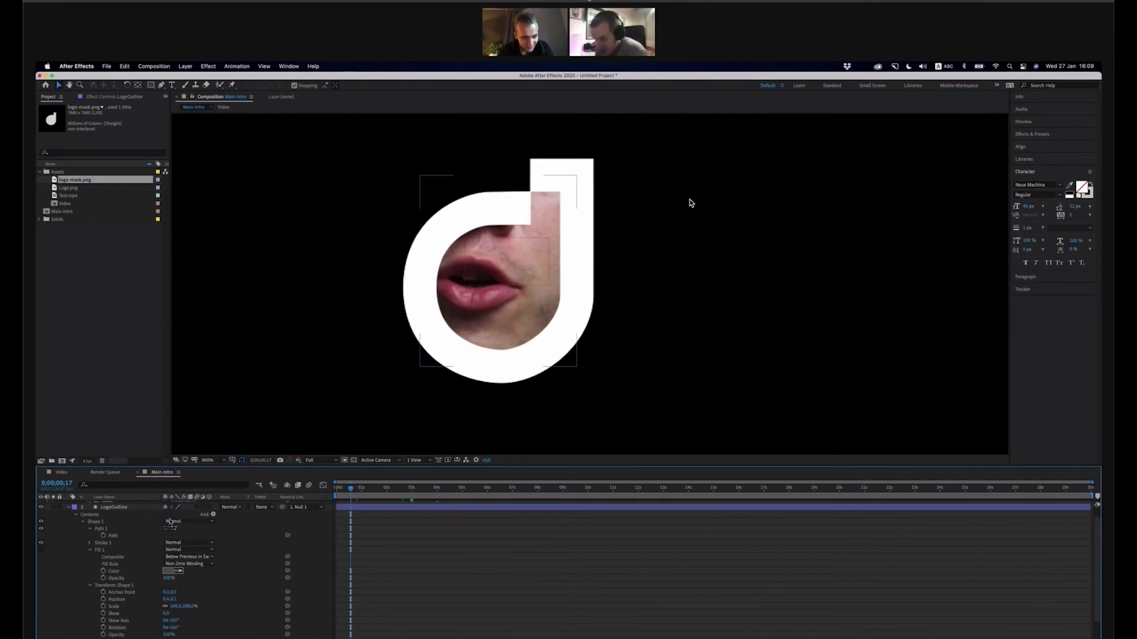
pyautogui.click(170, 522)
pyautogui.click(119, 523)
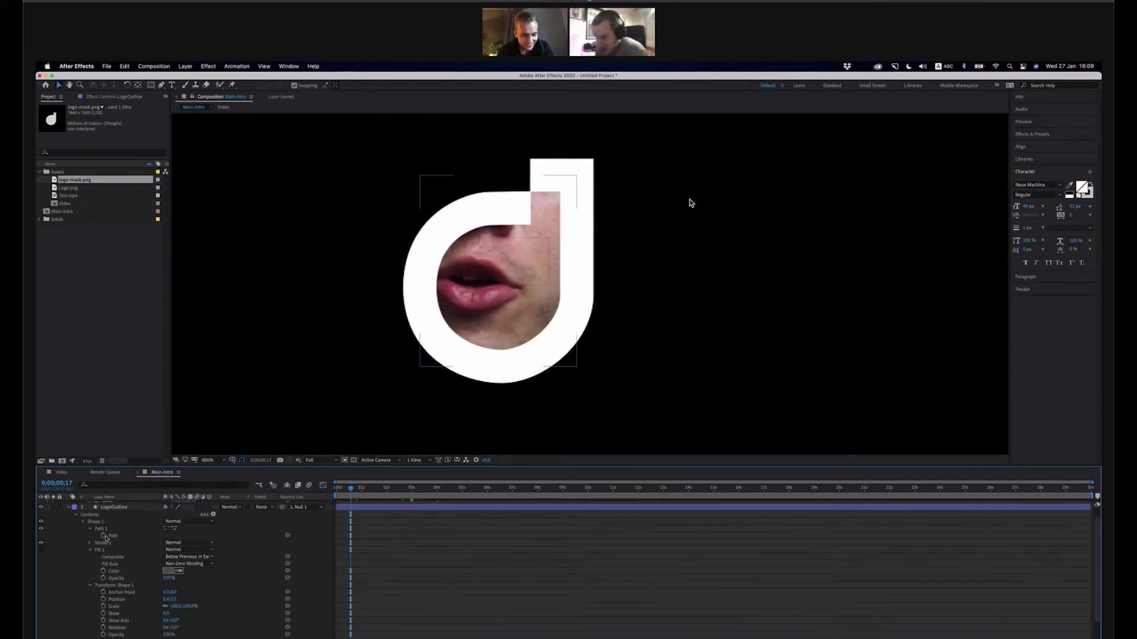
# Add Trim Paths to Path 1 inside LogoOutline's Shape 1
pyautogui.click(130, 530)
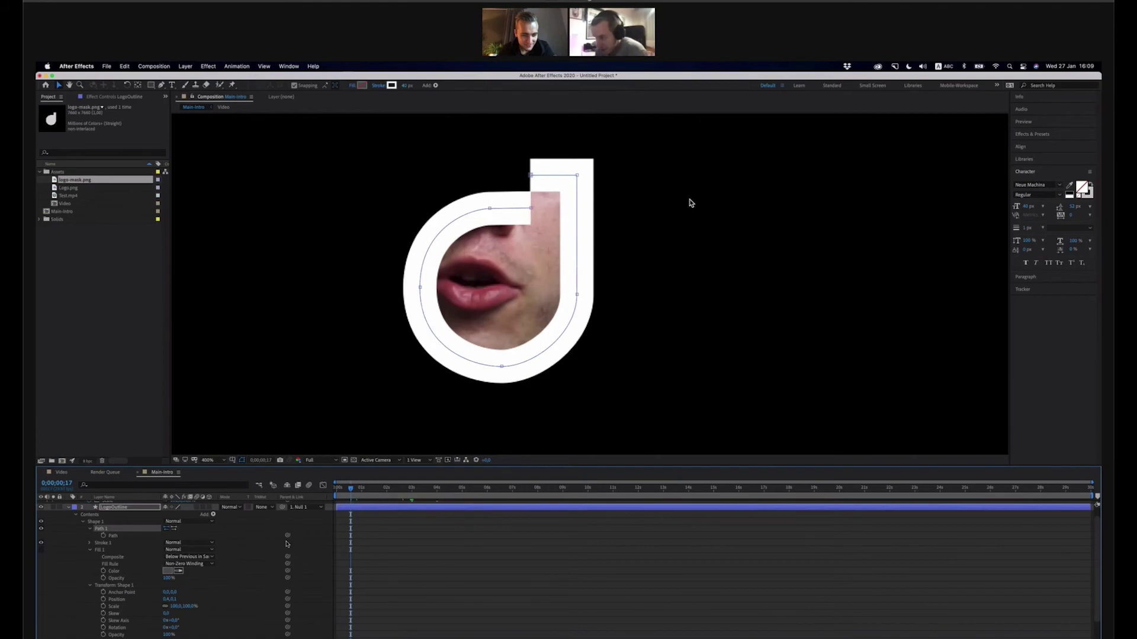
pyautogui.click(214, 514)
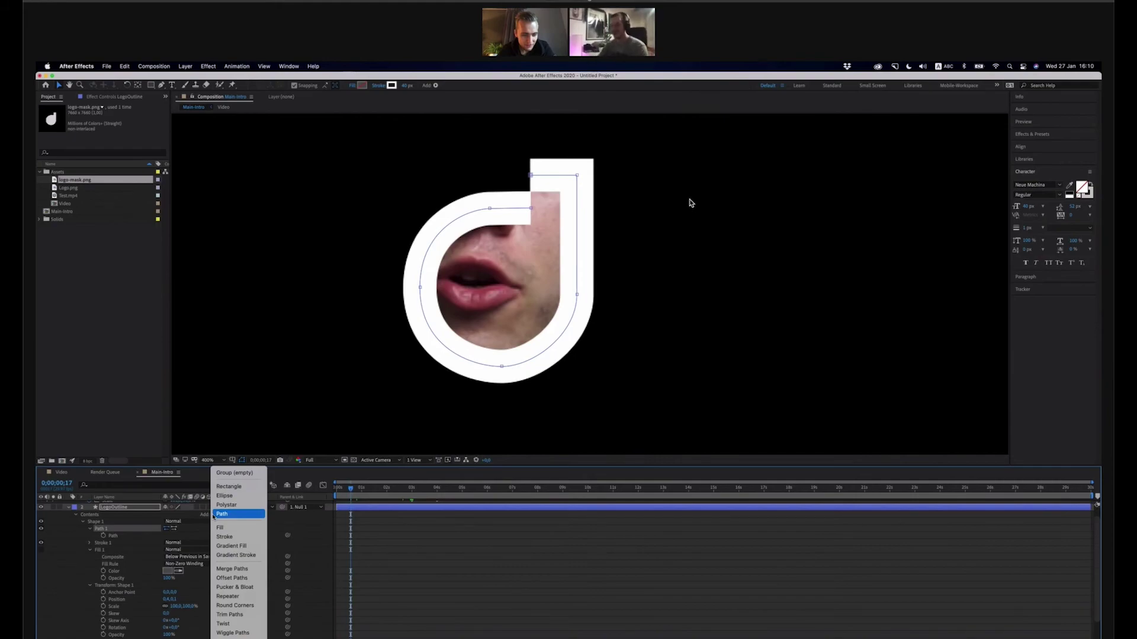
pyautogui.click(233, 616)
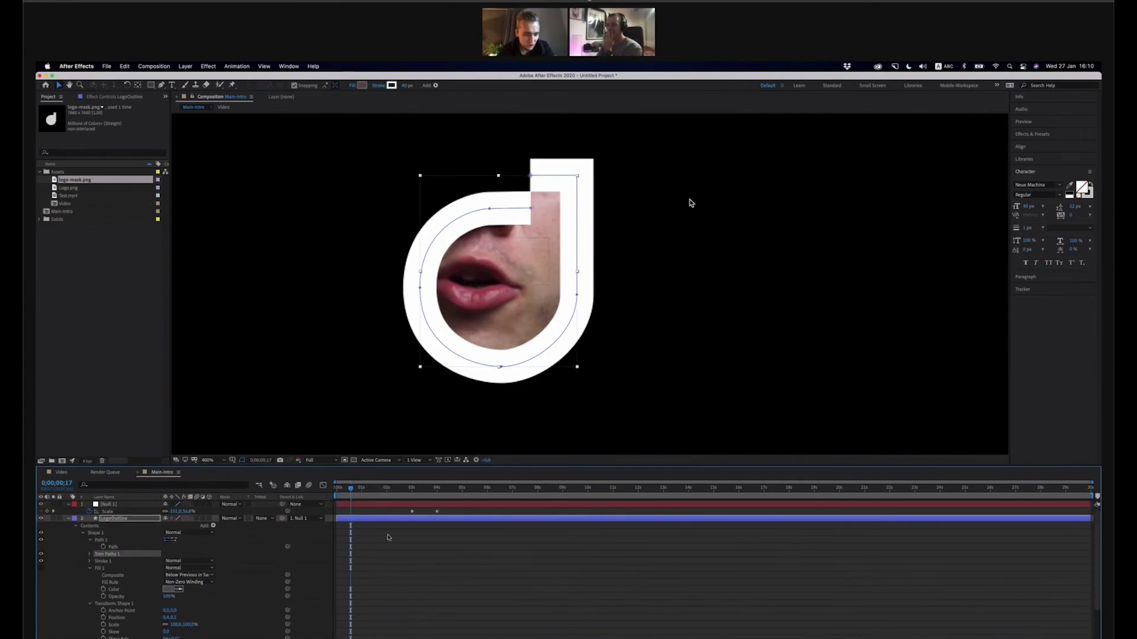
# Set the Trim Paths End value to 0% and keyframe it at 0;00;00;00
pyautogui.click(90, 555)
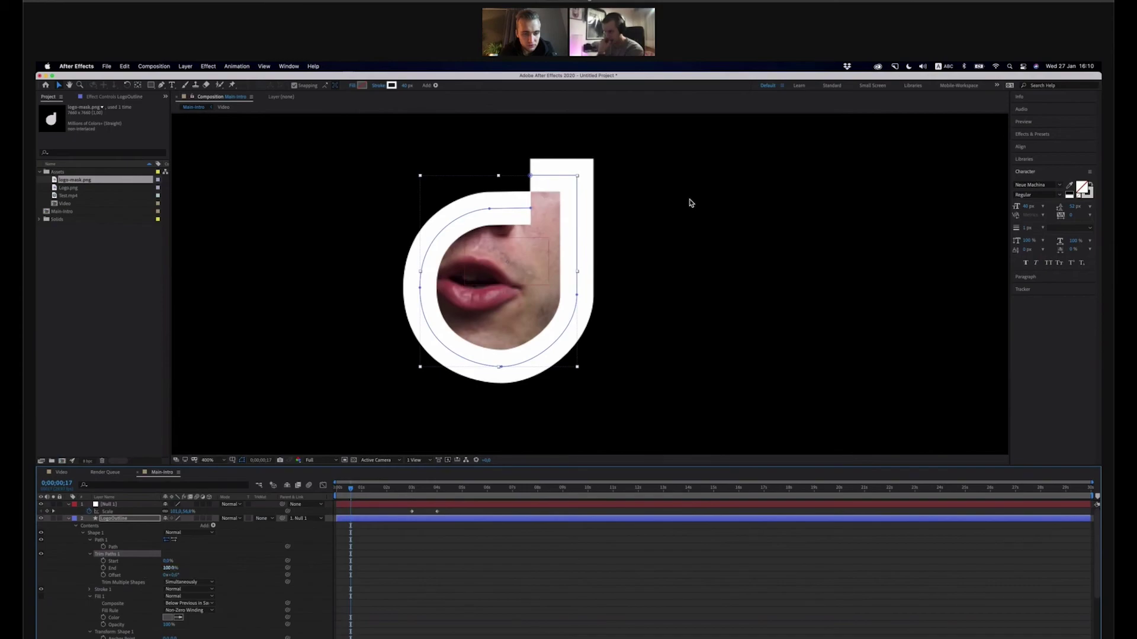
pyautogui.moveTo(169, 568); pyautogui.dragTo(70, 573)
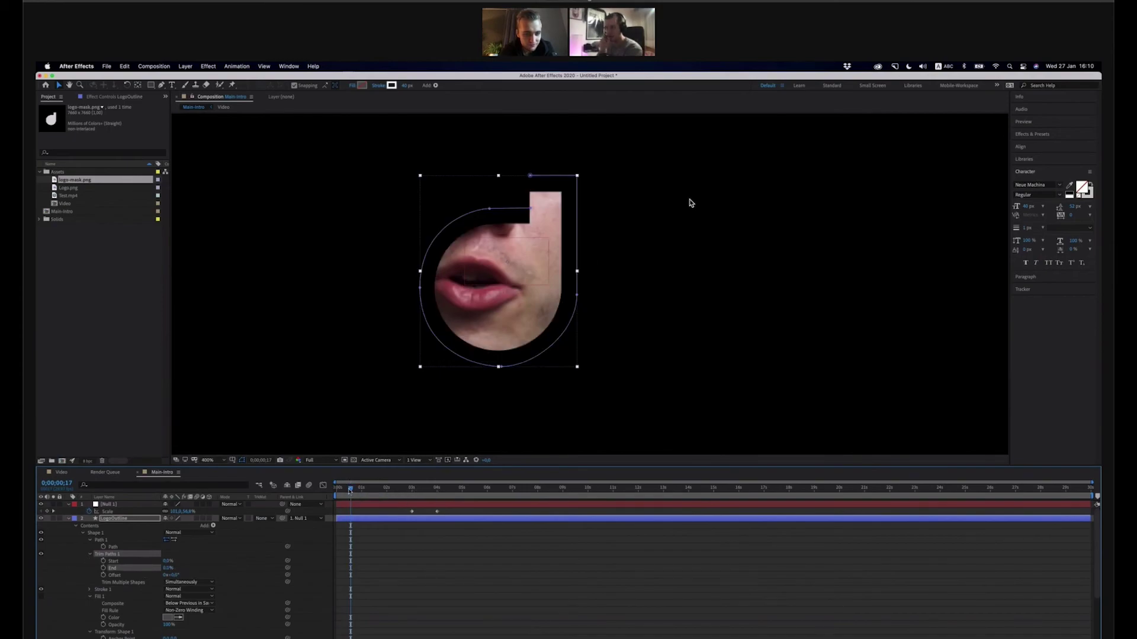
pyautogui.moveTo(351, 490); pyautogui.dragTo(336, 490)
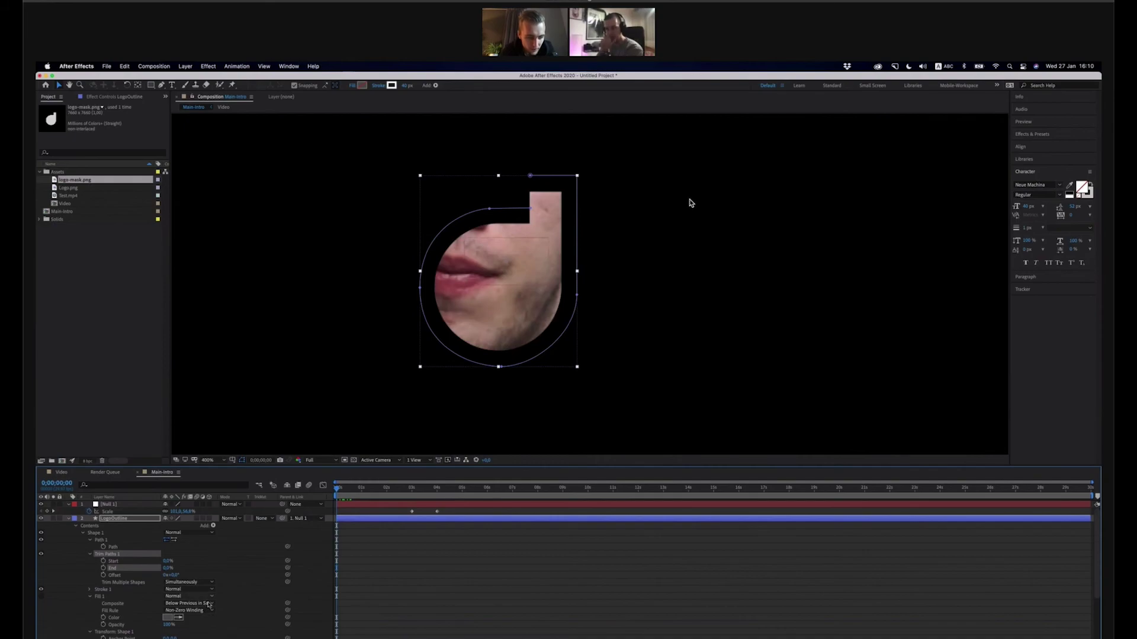
pyautogui.click(103, 569)
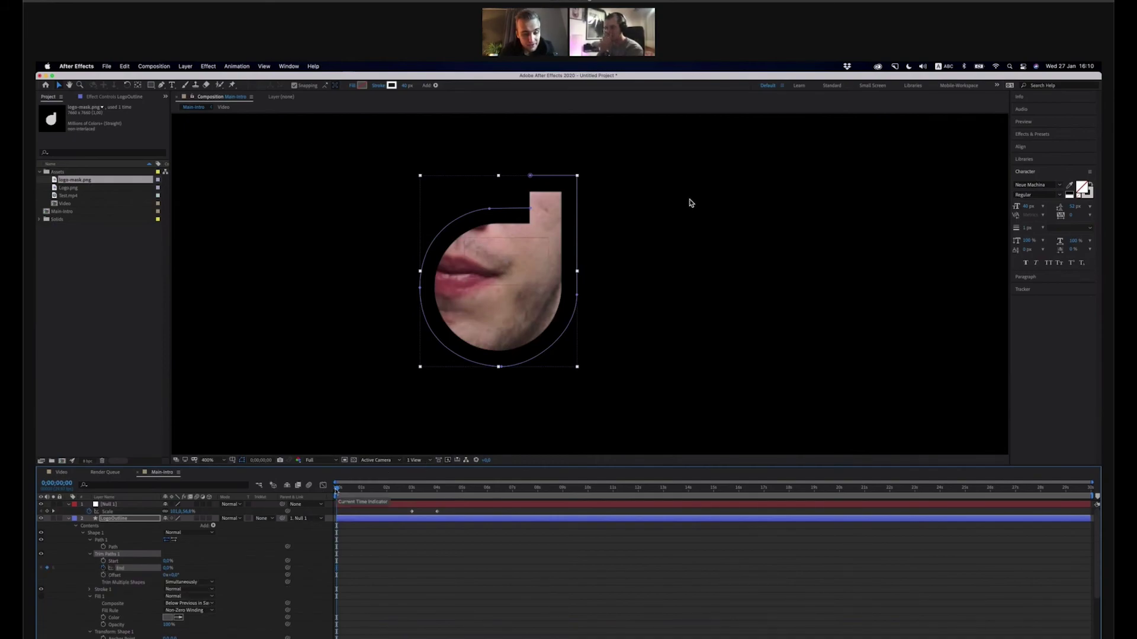
# Keyframe the Trim Paths End value at 100% at 0;00;01;00 on LogoOutline
pyautogui.click(355, 489)
pyautogui.moveTo(357, 493); pyautogui.dragTo(363, 493)
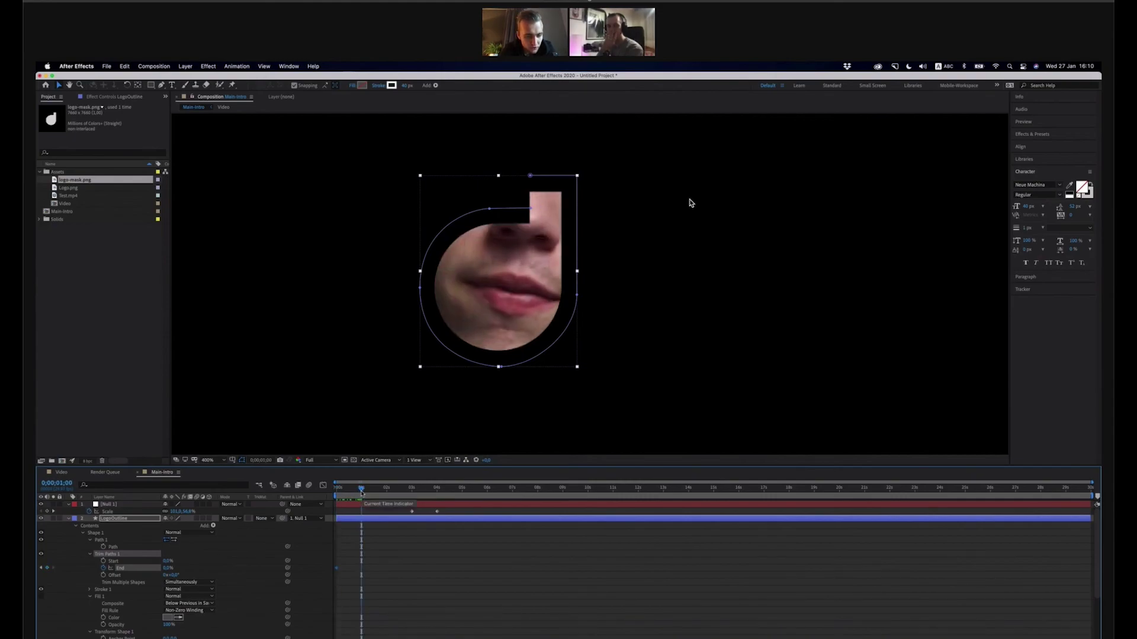
pyautogui.moveTo(167, 566); pyautogui.dragTo(440, 573)
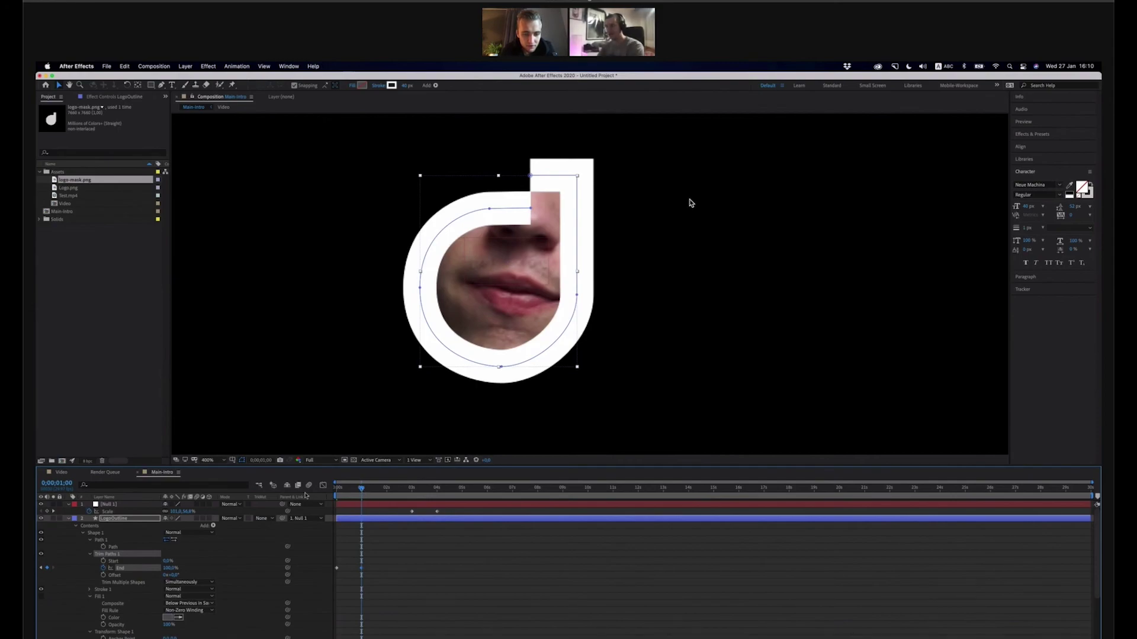
# Preview the LogoOutline stroke drawing on from the start, both close up and with the whole composition in view
pyautogui.press('Home')
pyautogui.press('space')
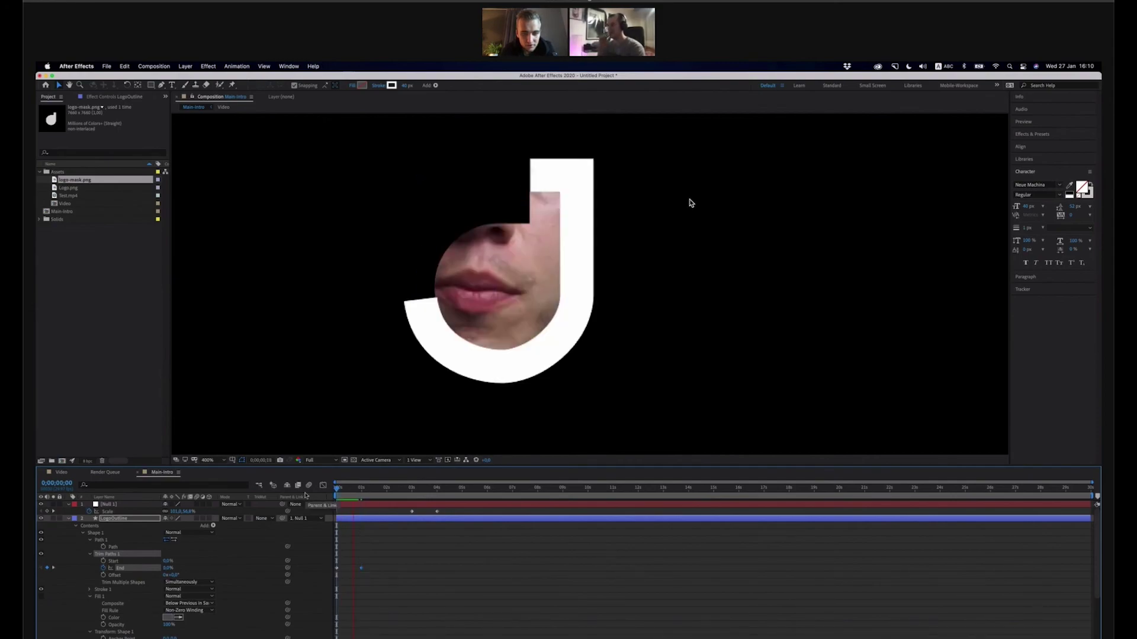
pyautogui.press('space')
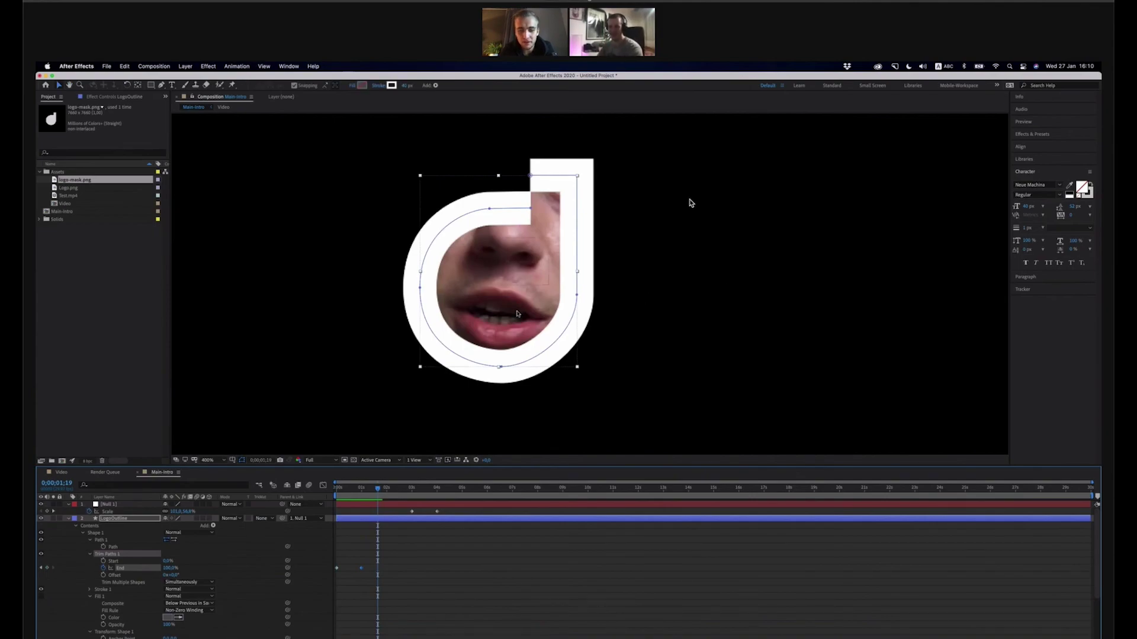
pyautogui.press(',')
pyautogui.press(',')
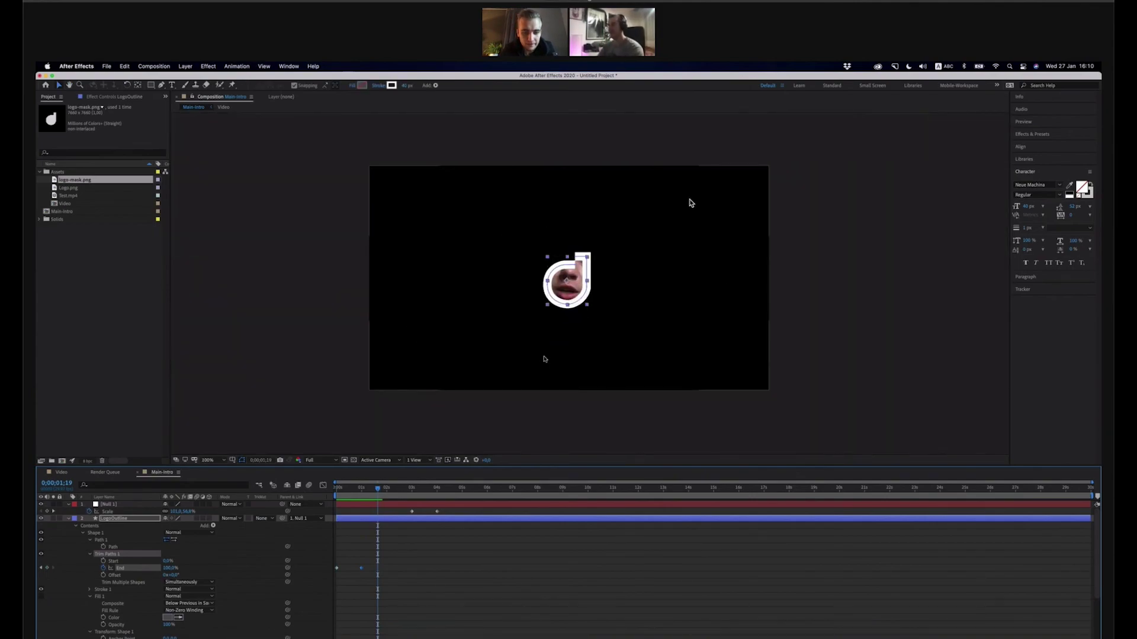
pyautogui.press('space')
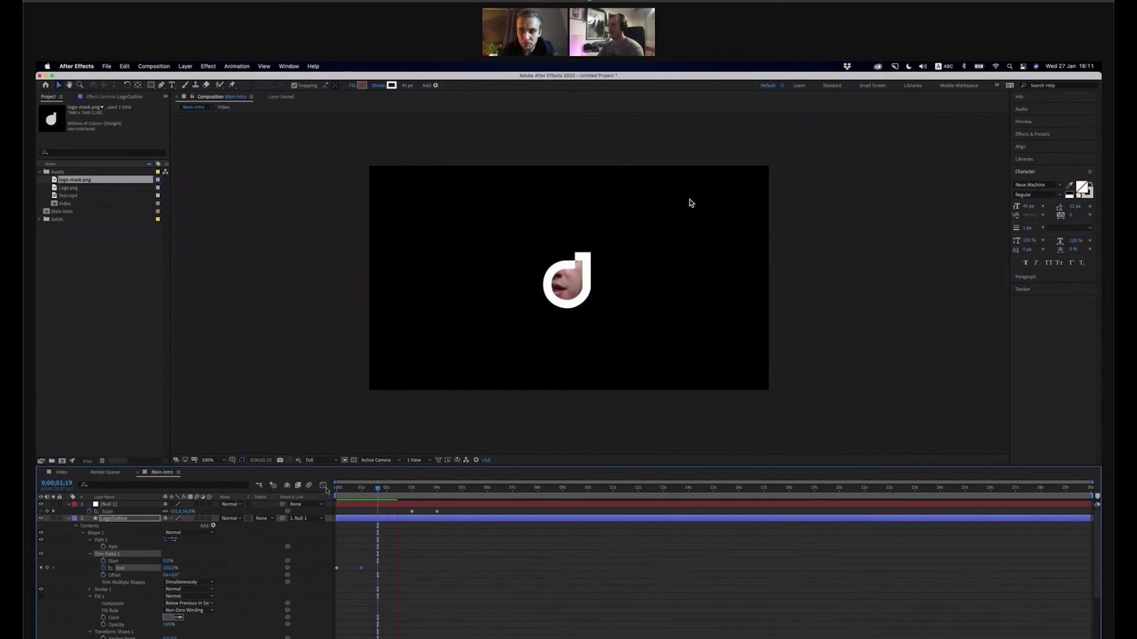
pyautogui.press('space')
pyautogui.moveTo(374, 493); pyautogui.dragTo(322, 495)
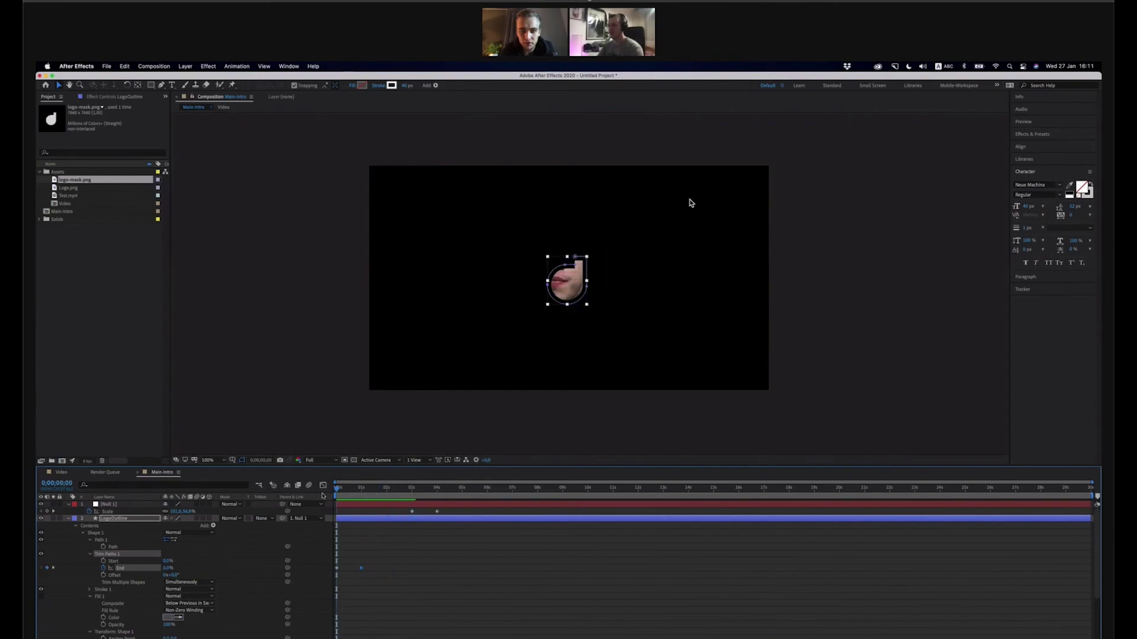
pyautogui.press('space')
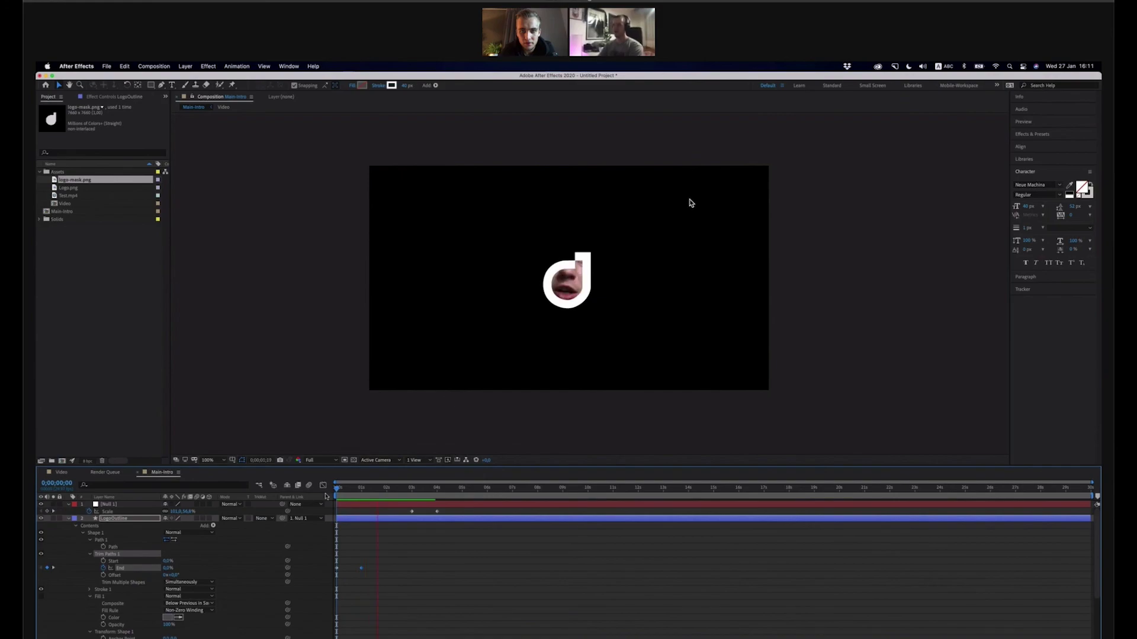
pyautogui.press('space')
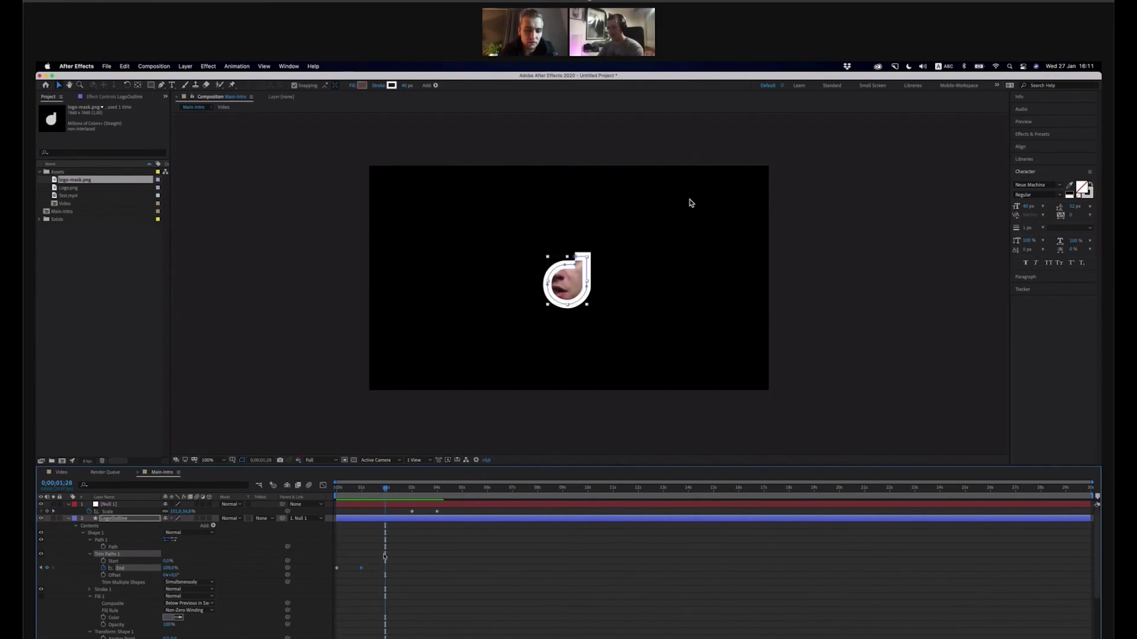
# Apply Easy Ease to both Trim Paths End keyframes of LogoOutline
pyautogui.moveTo(384, 556); pyautogui.dragTo(323, 586)
pyautogui.rightClick(362, 571)
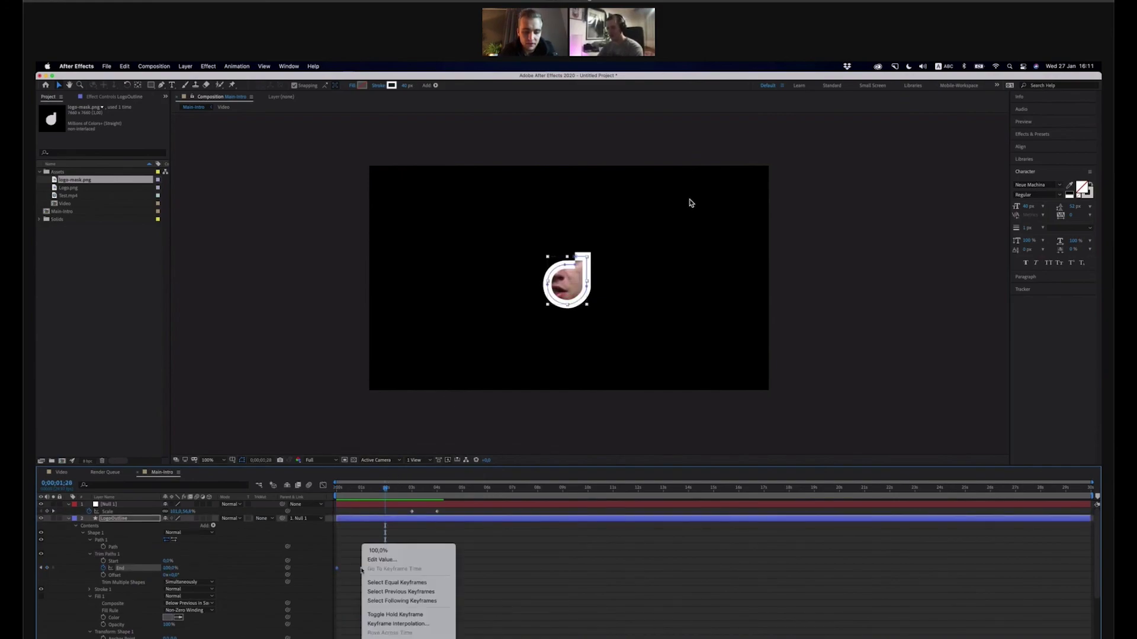
pyautogui.moveTo(409, 638)
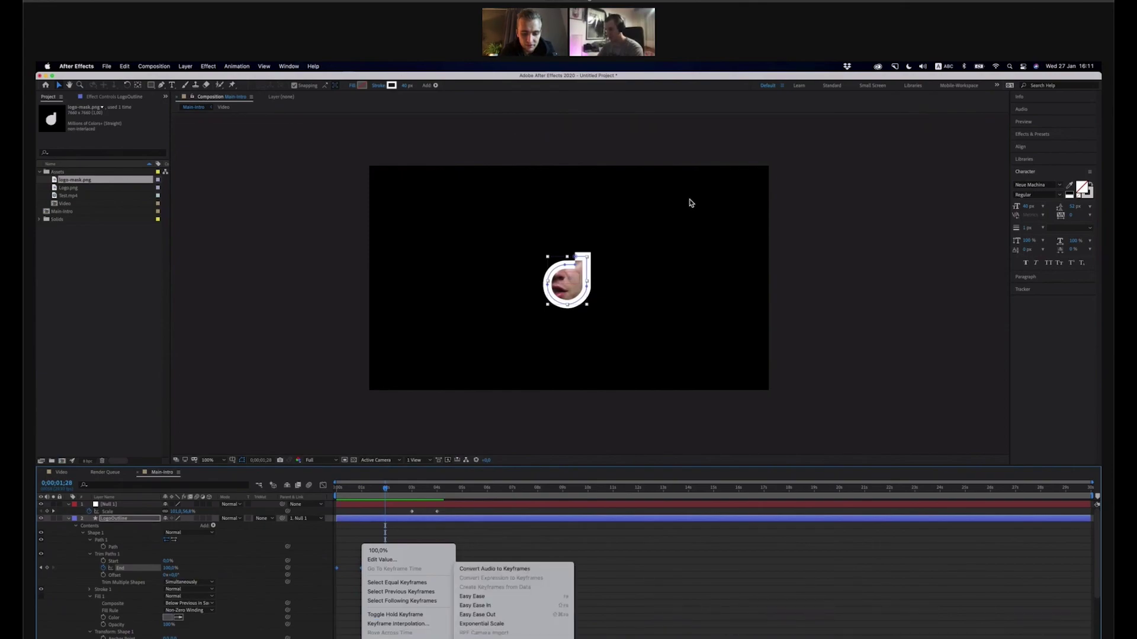
pyautogui.click(546, 598)
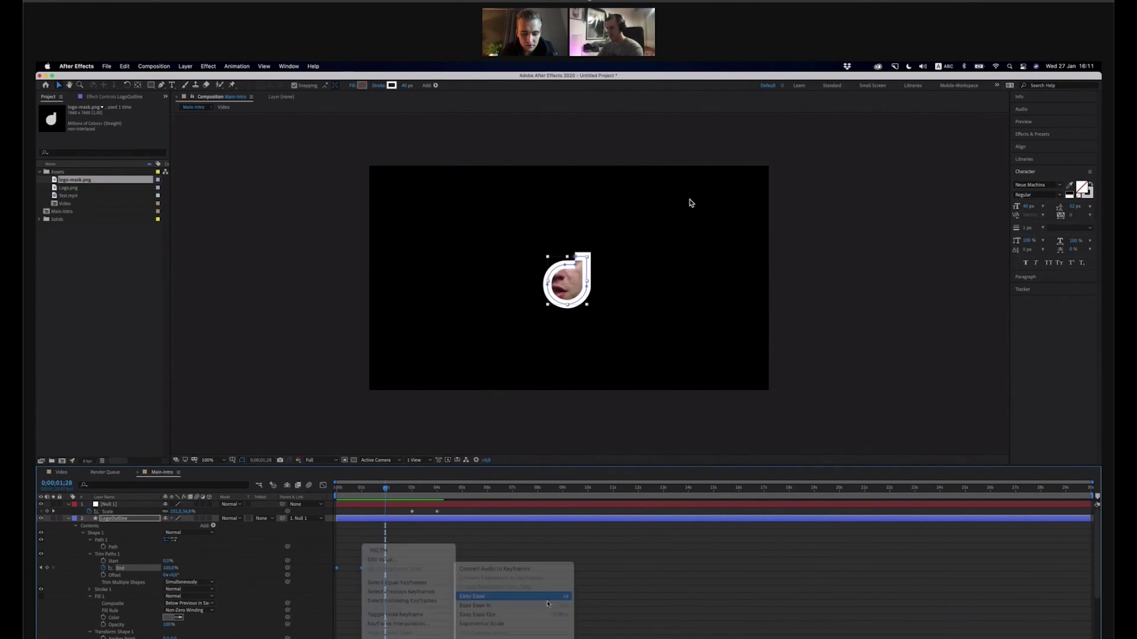
# Show the speed graph of the Trim Paths End property, adjust its first keyframe's easing handle, and play the animation
pyautogui.click(322, 486)
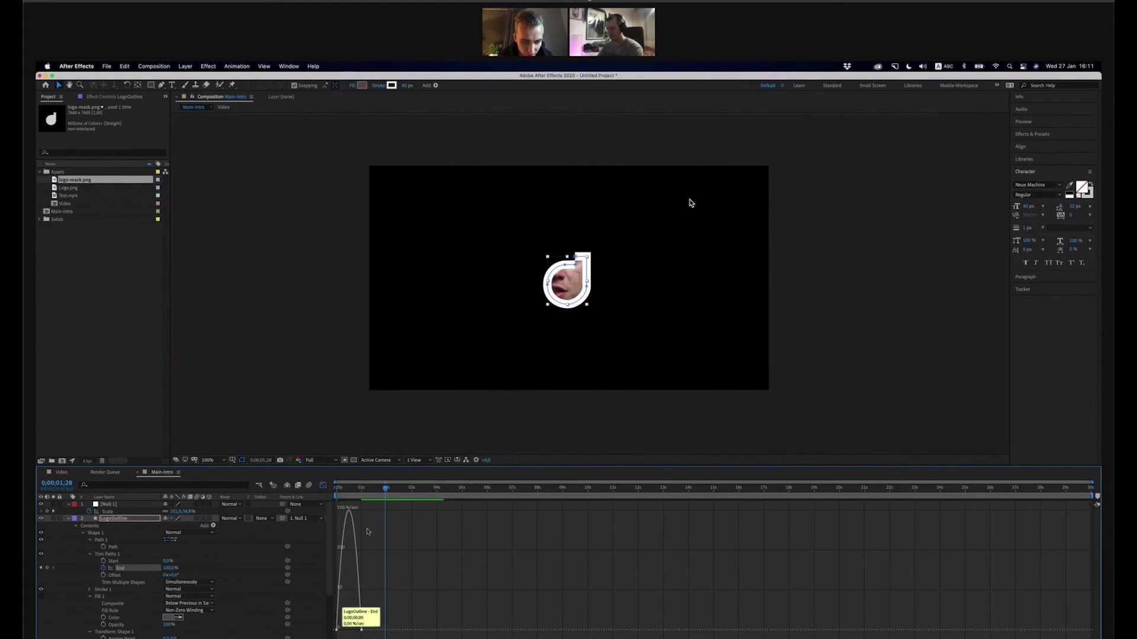
pyautogui.click(337, 630)
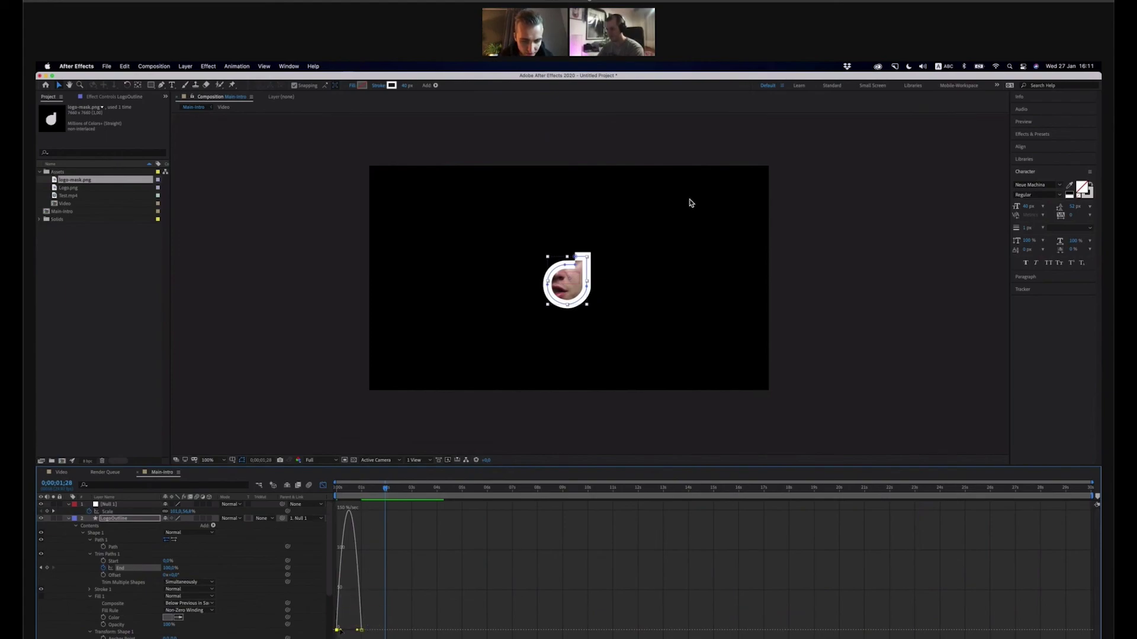
pyautogui.moveTo(341, 632); pyautogui.dragTo(340, 632)
pyautogui.press('space')
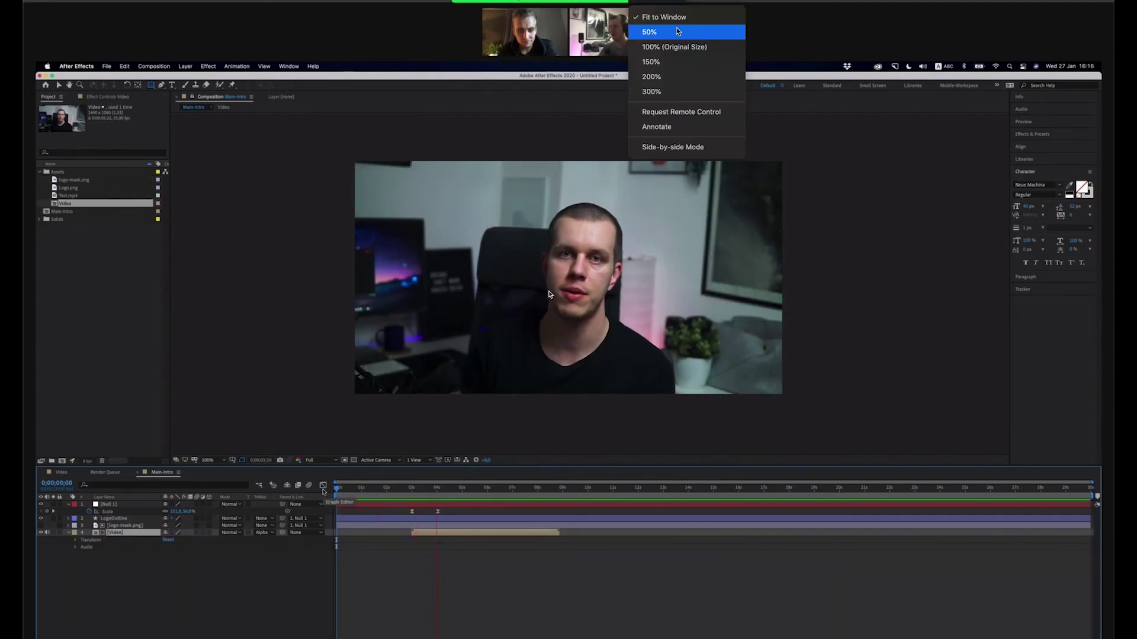
# Switch to the Zoom meeting and pin the second participant's video
pyautogui.click(820, 33)
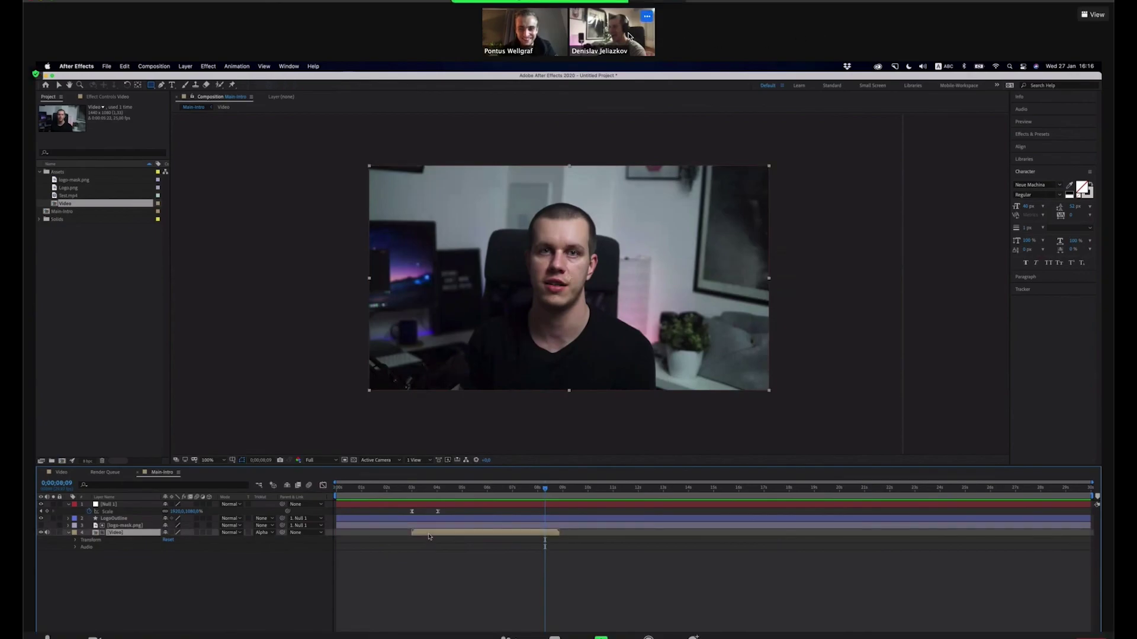
pyautogui.click(647, 17)
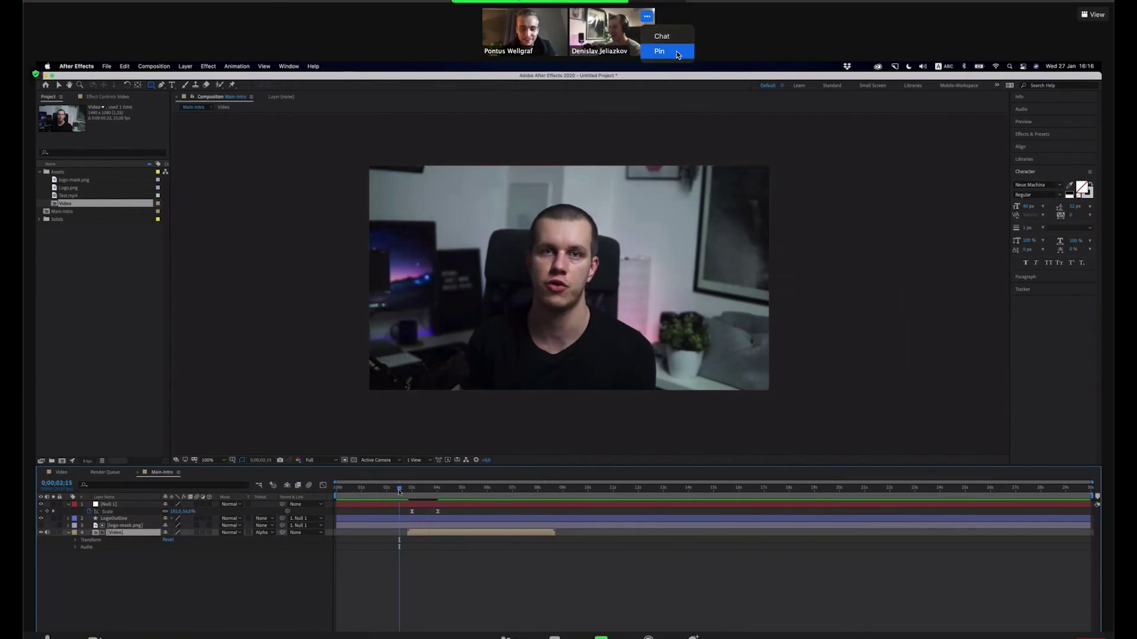
pyautogui.click(676, 51)
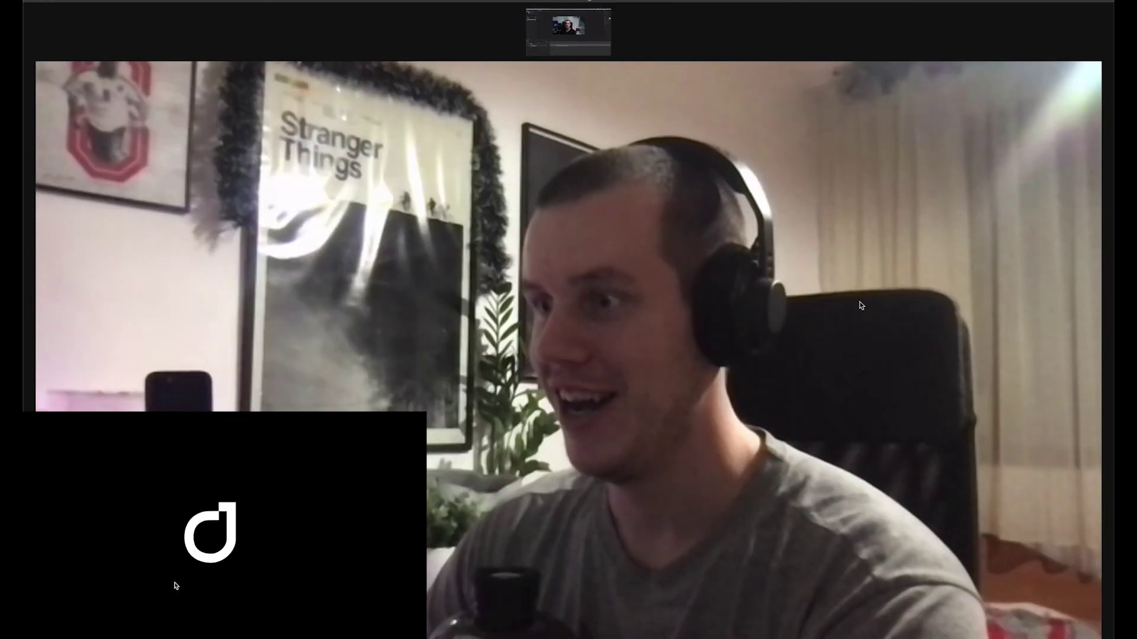